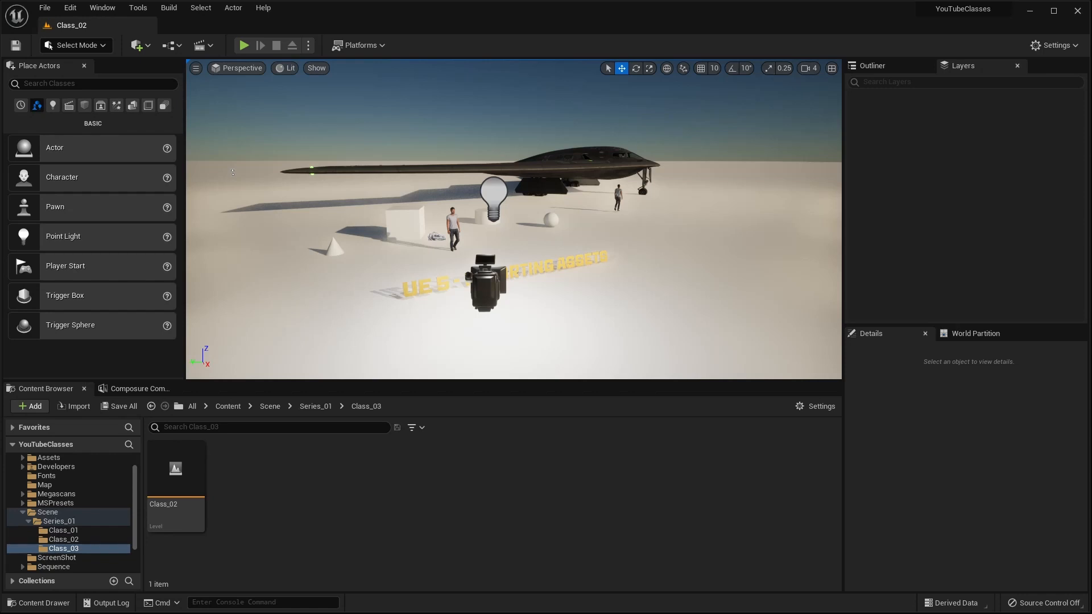
Examine the bomber, the walking man and the ground plane in the level by selecting each one.
key(d)
key(w)
right_drag(597, 240, 541, 341)
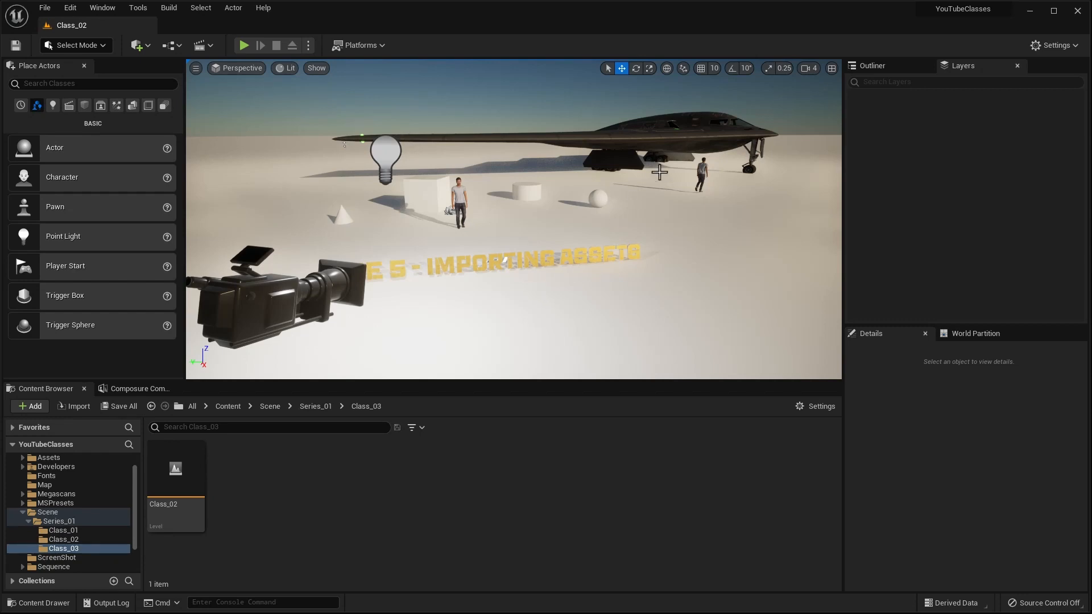
click(675, 139)
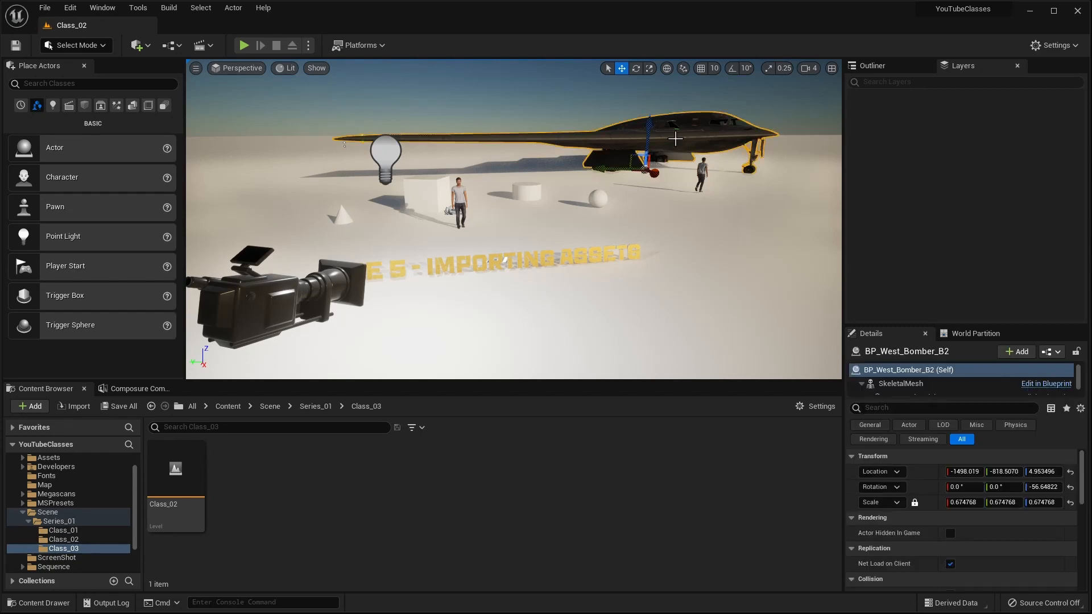
key(Escape)
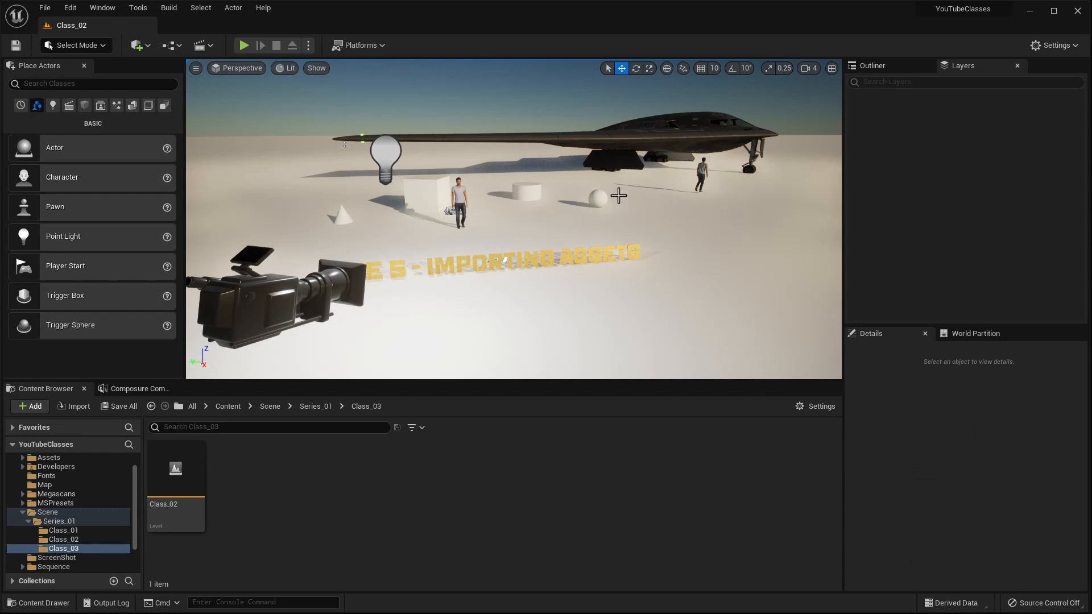
click(461, 194)
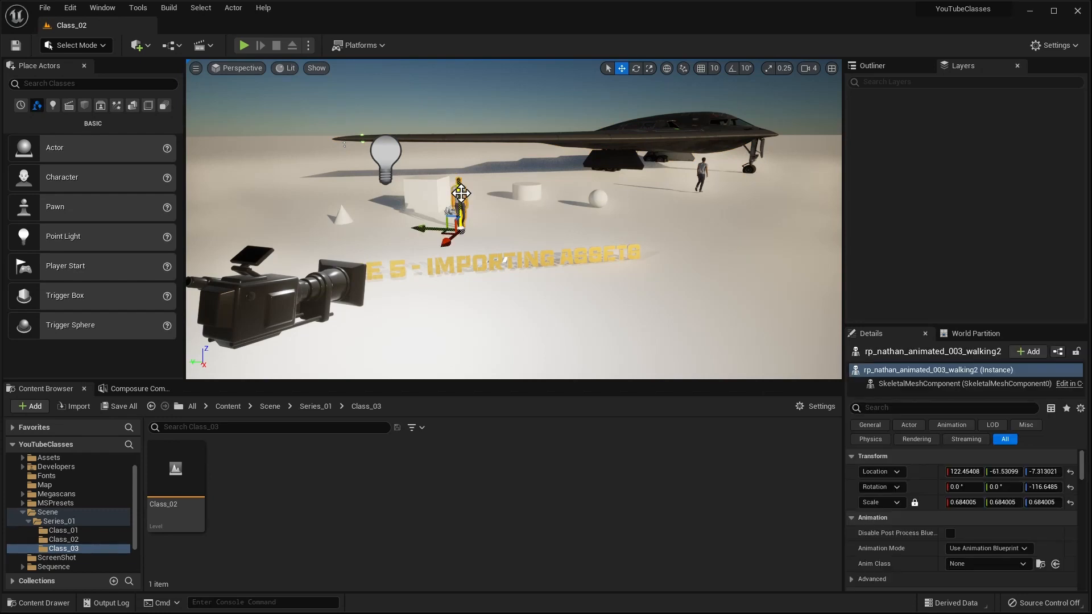
click(484, 170)
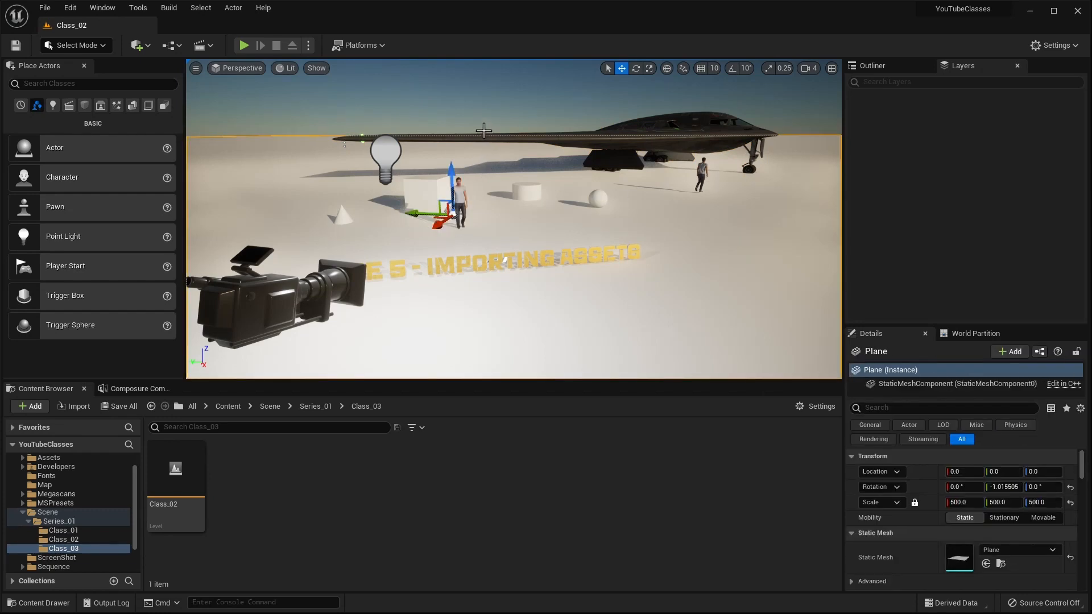
click(319, 118)
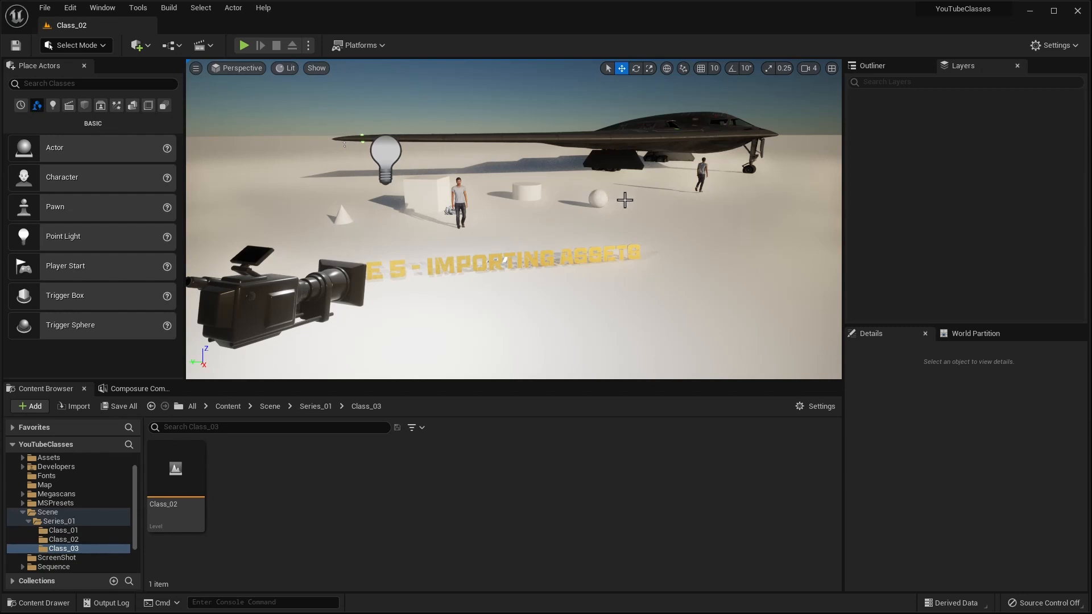
click(460, 193)
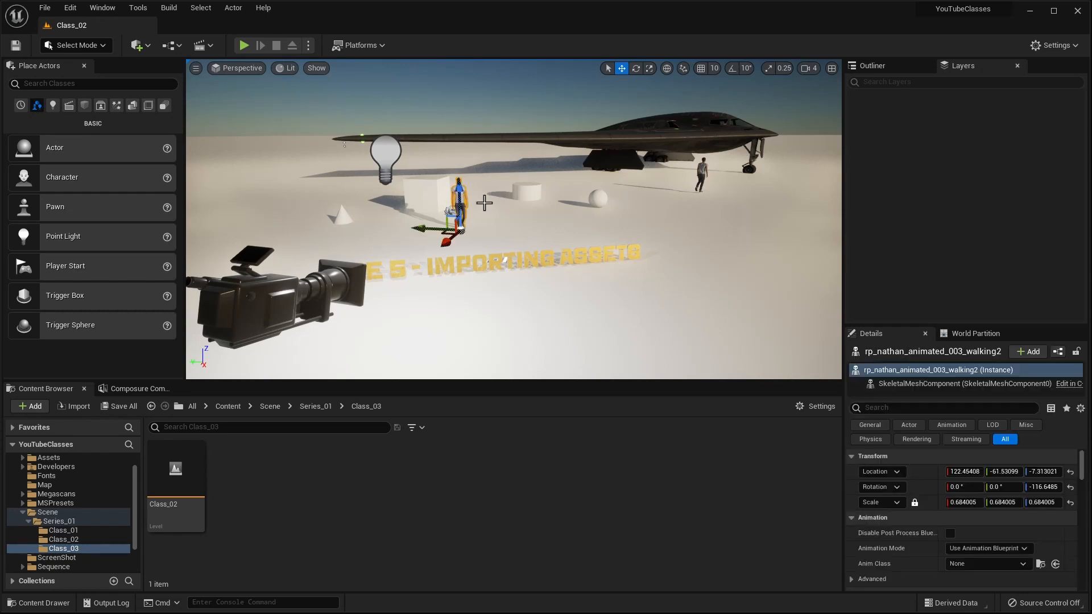
click(484, 203)
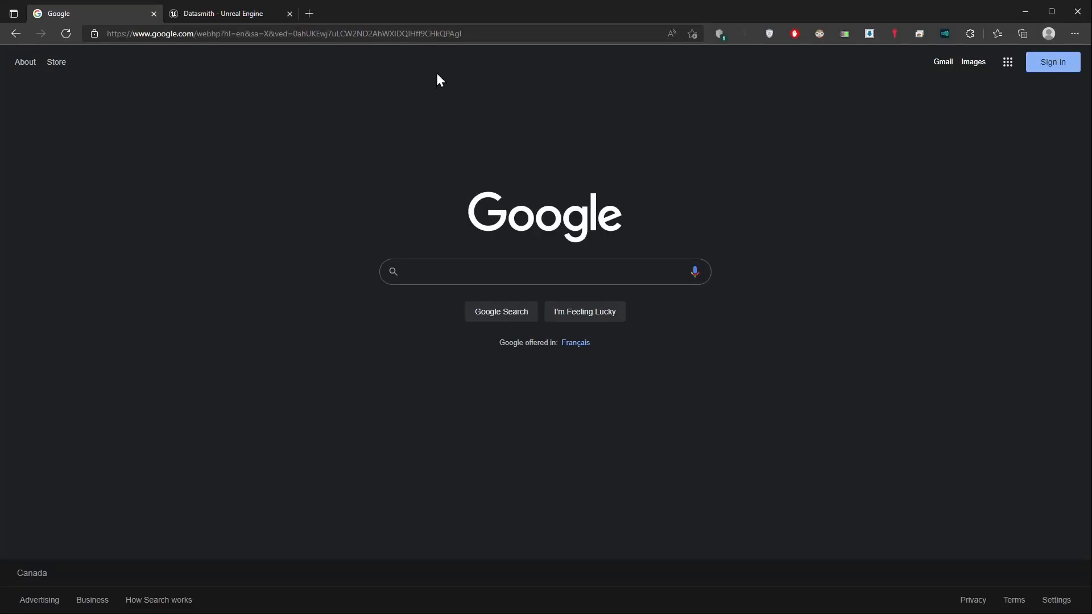
In the web browser, search Google for cgtrader.
click(471, 36)
click(445, 276)
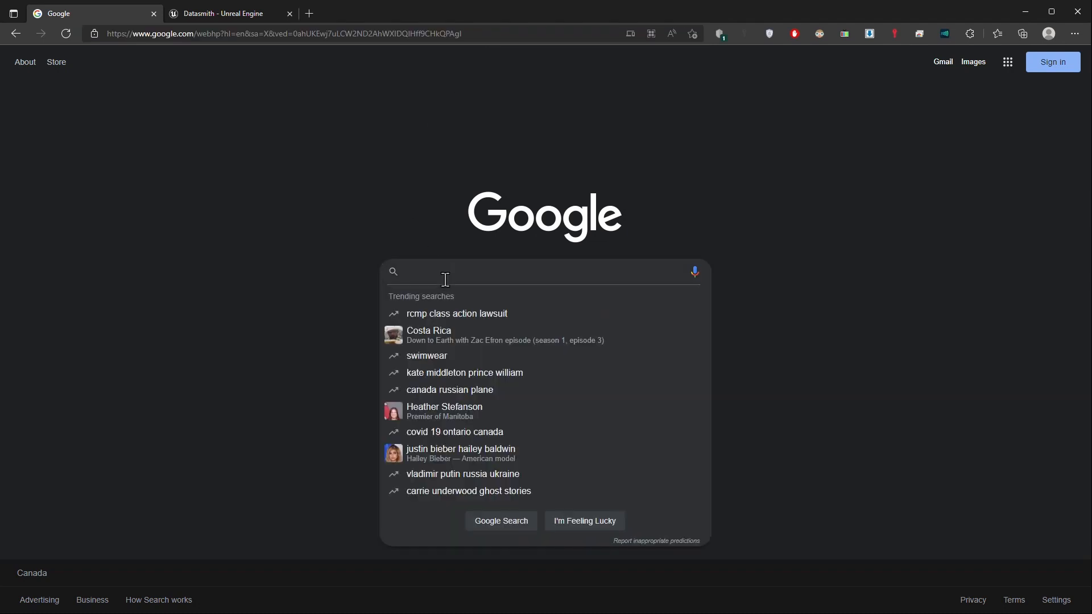
text(cg r)
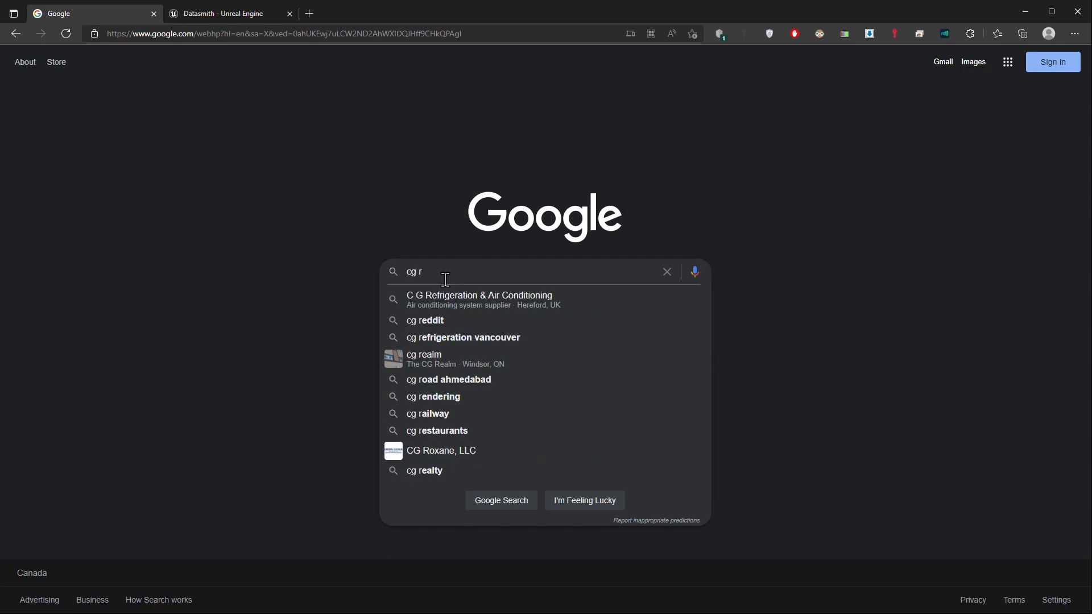
key(BackSpace)
text(trader)
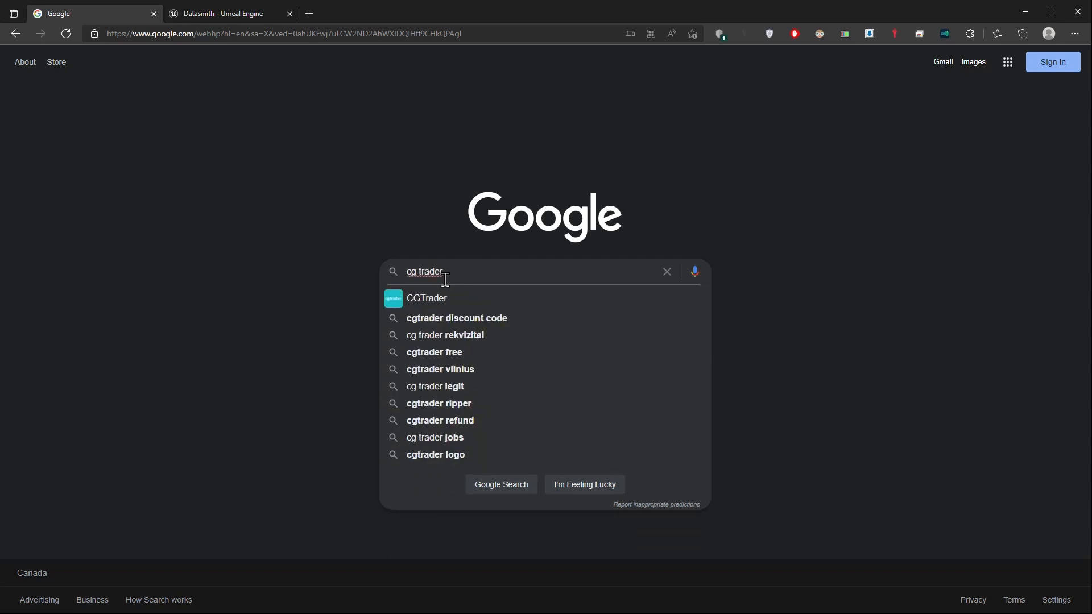
key(Down)
key(Return)
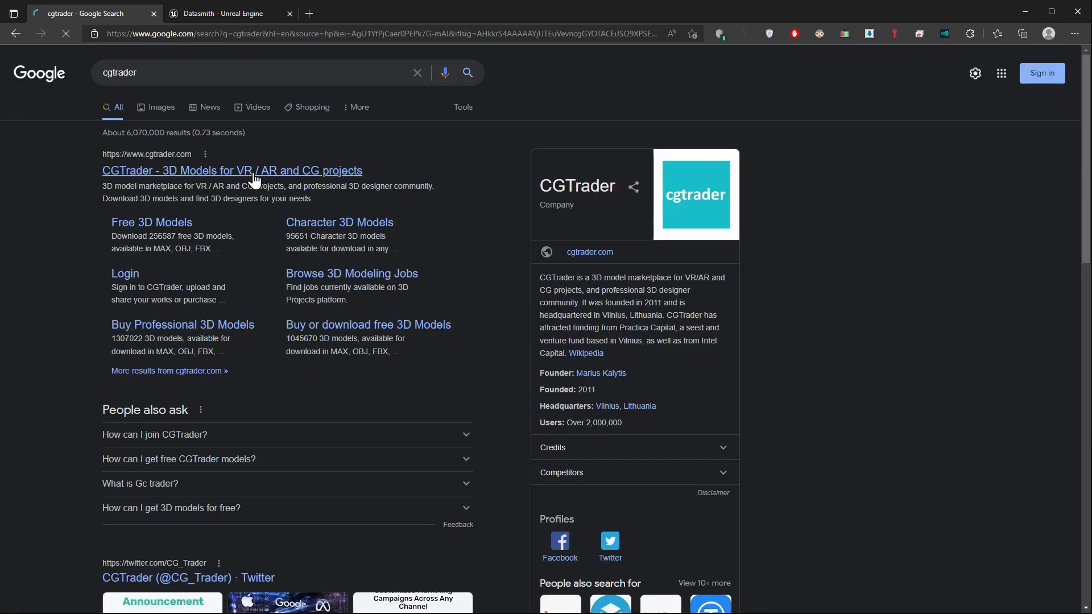
Refine the search to "cgtrader free" and open CGTrader's Free 3D Models page.
click(215, 76)
text(free)
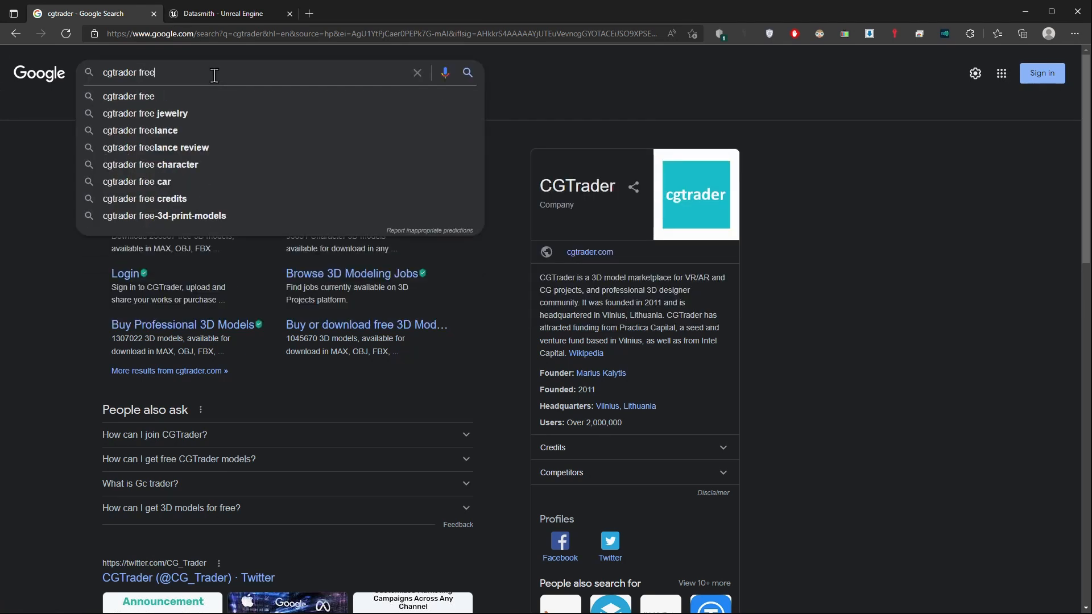
key(Return)
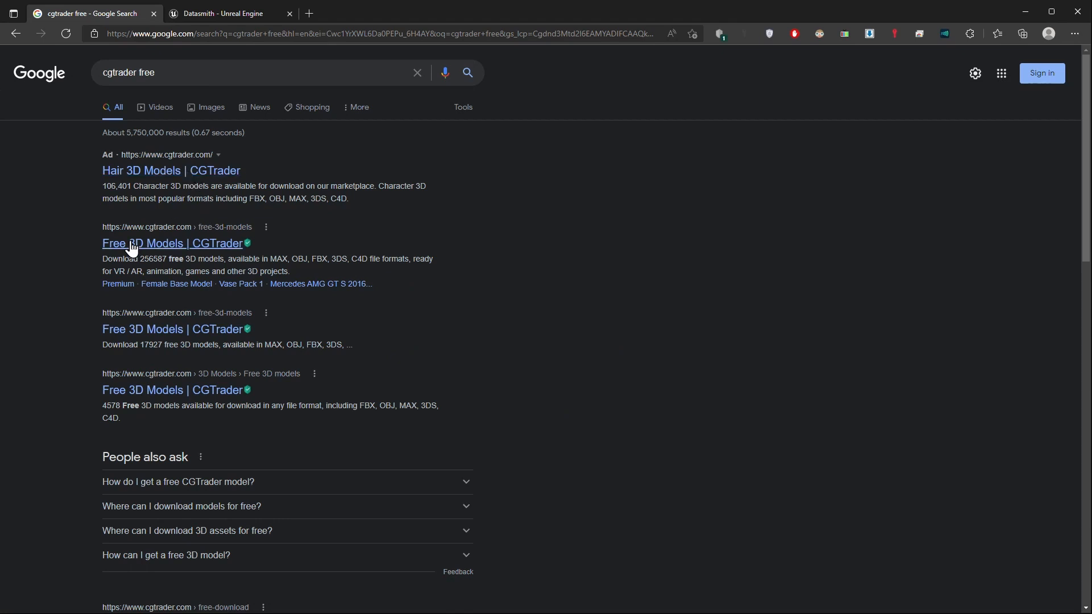
click(152, 249)
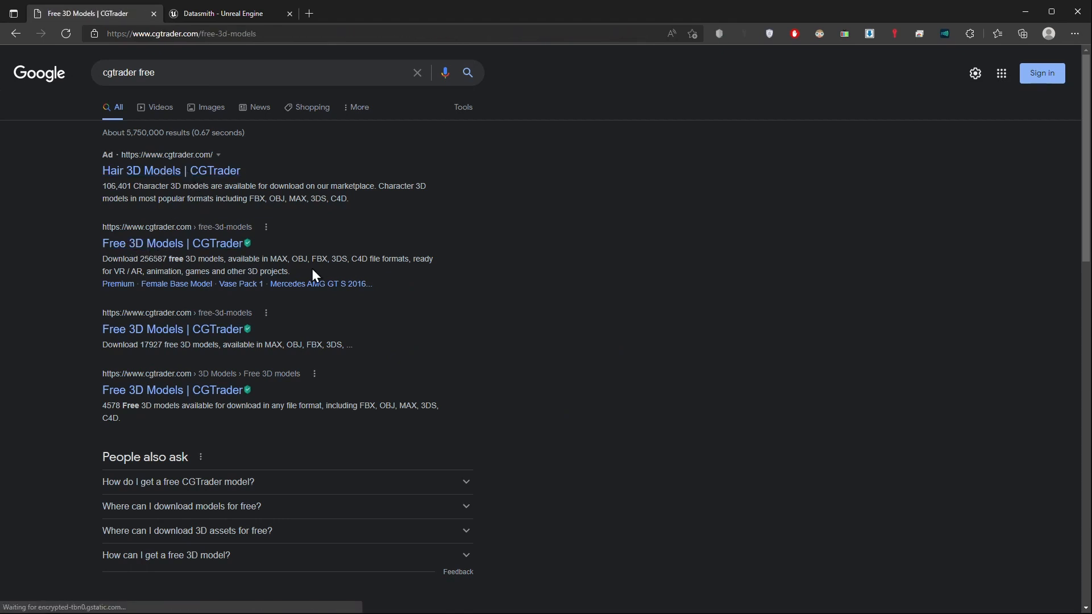
Dismiss the password import offer and examine the free models, including the corner sofa set, the Mercedes and The Razor Crest.
scroll(510, 285, down, 5)
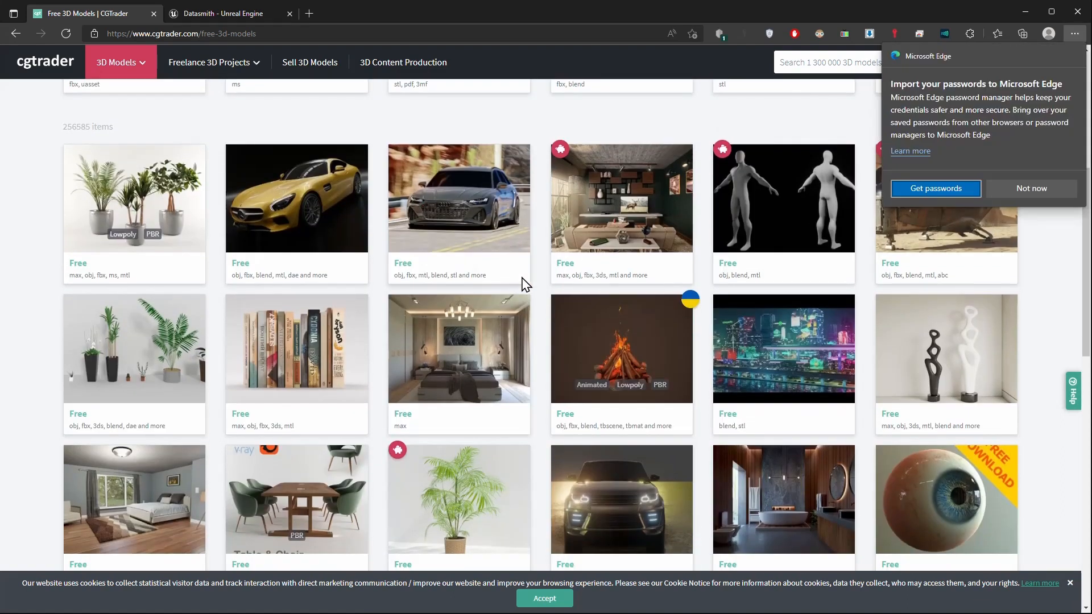
click(1041, 195)
scroll(883, 361, down, 5)
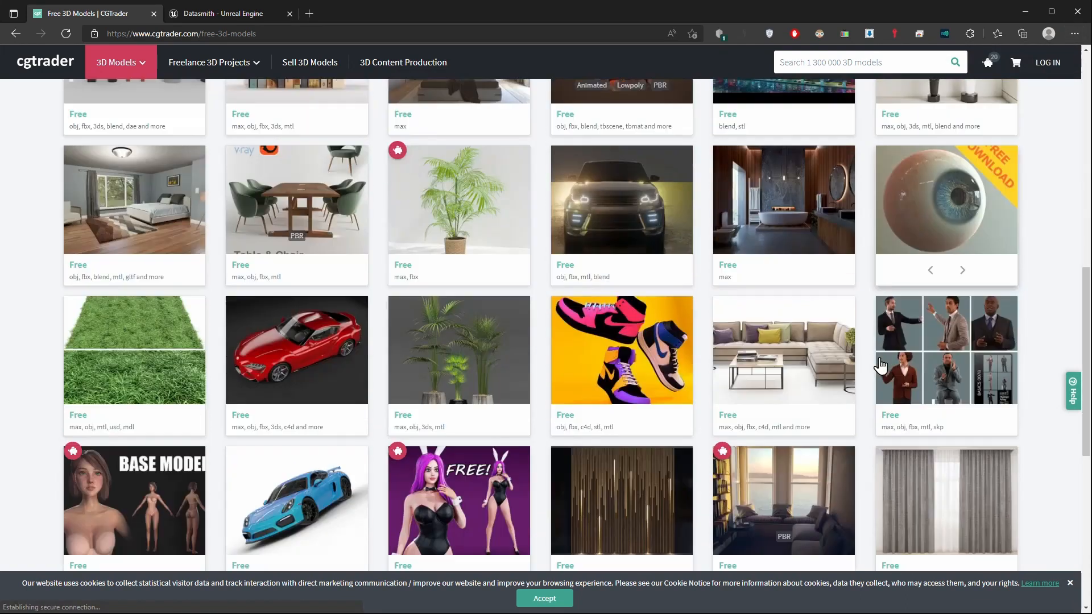
scroll(880, 365, down, 3)
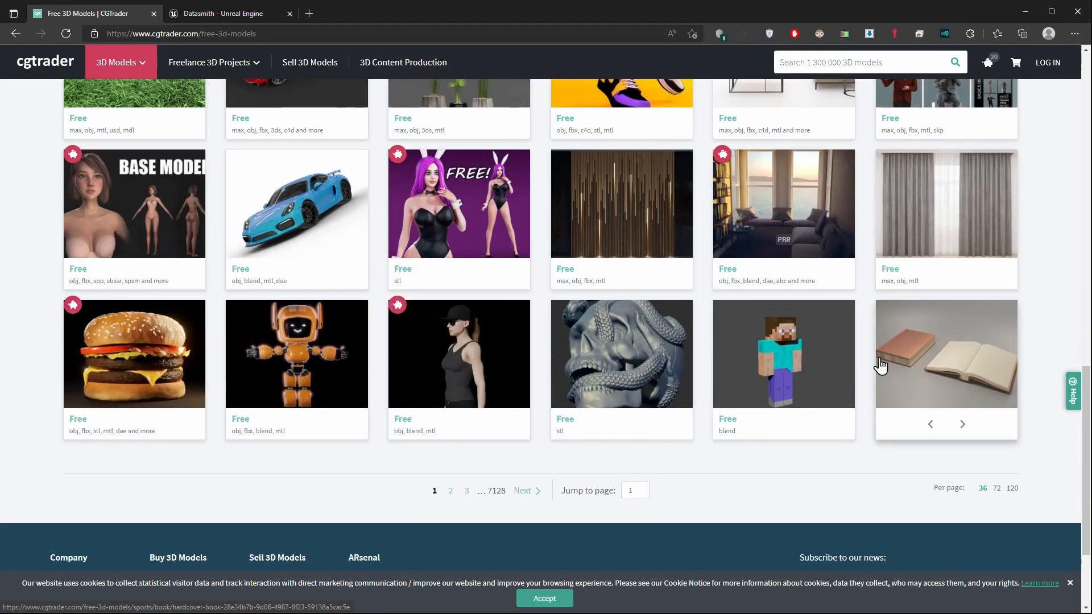
scroll(859, 356, up, 3)
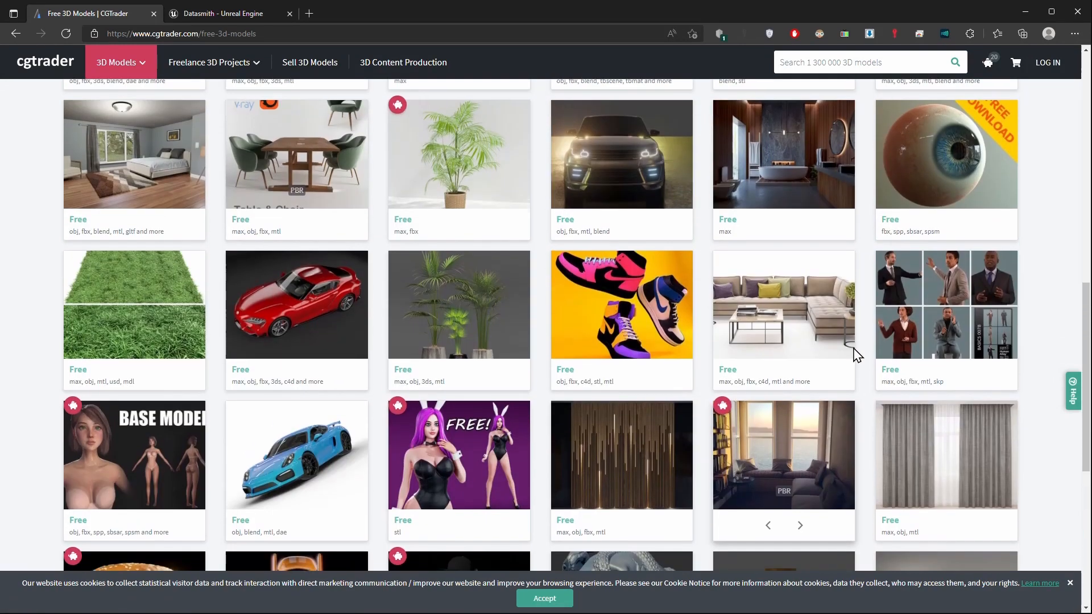
mouse_move(853, 354)
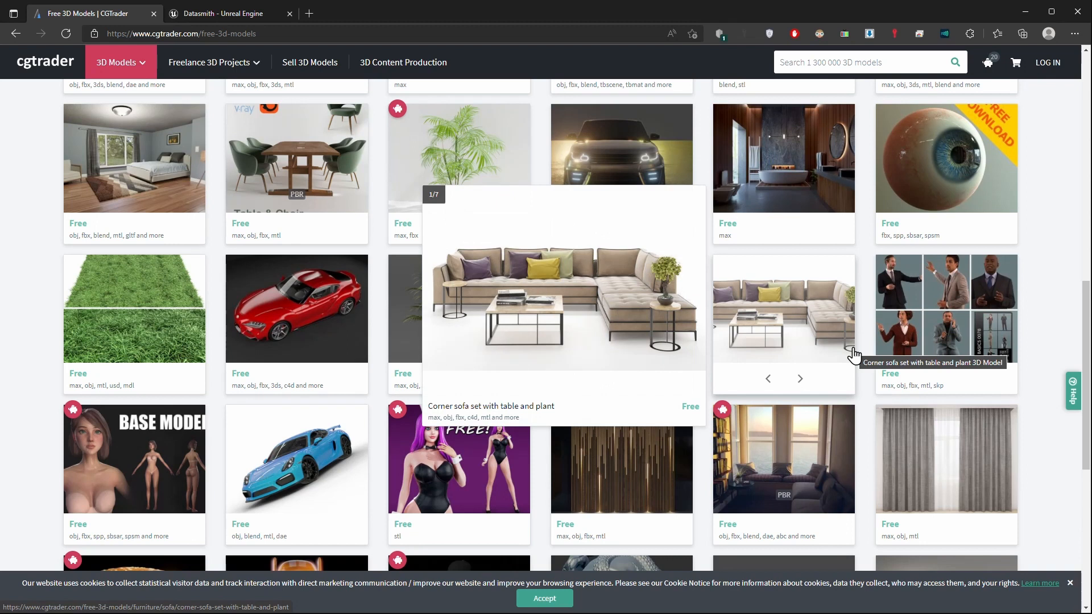
scroll(804, 338, up, 6)
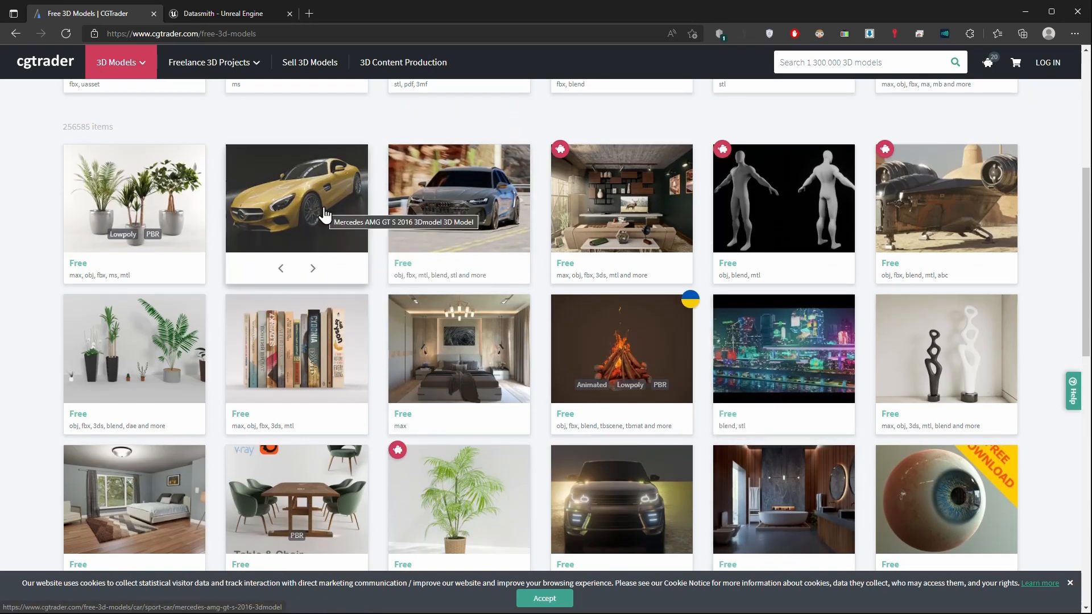
mouse_move(325, 214)
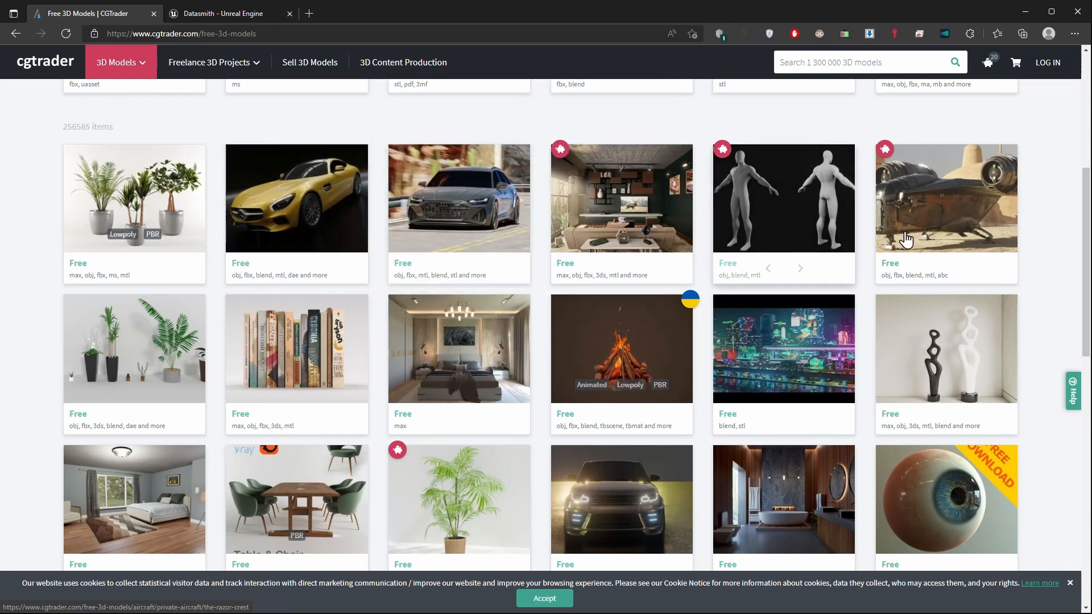
mouse_move(945, 224)
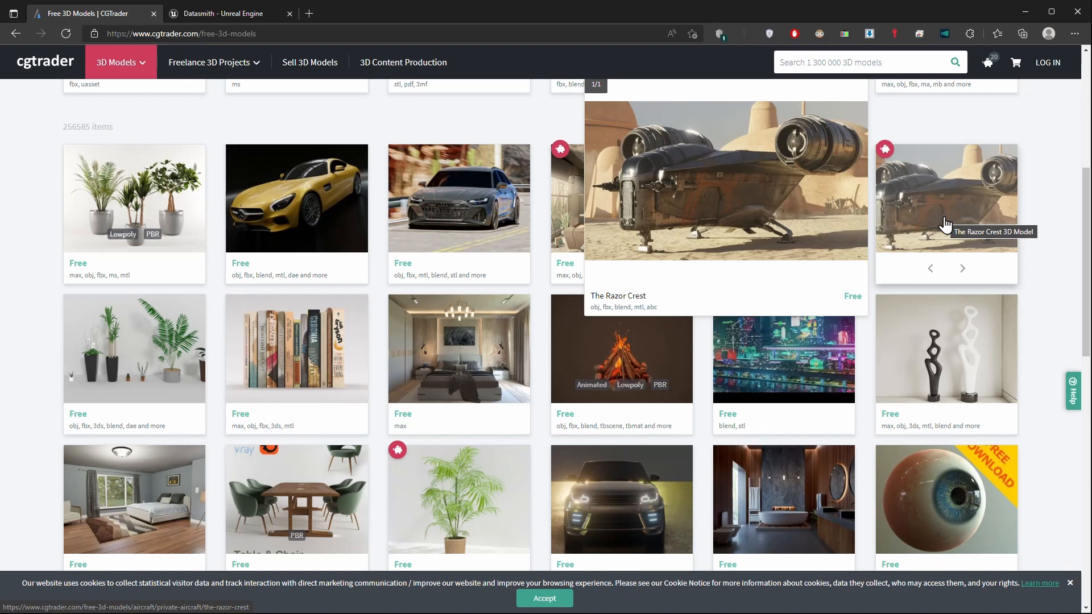
scroll(1038, 306, down, 5)
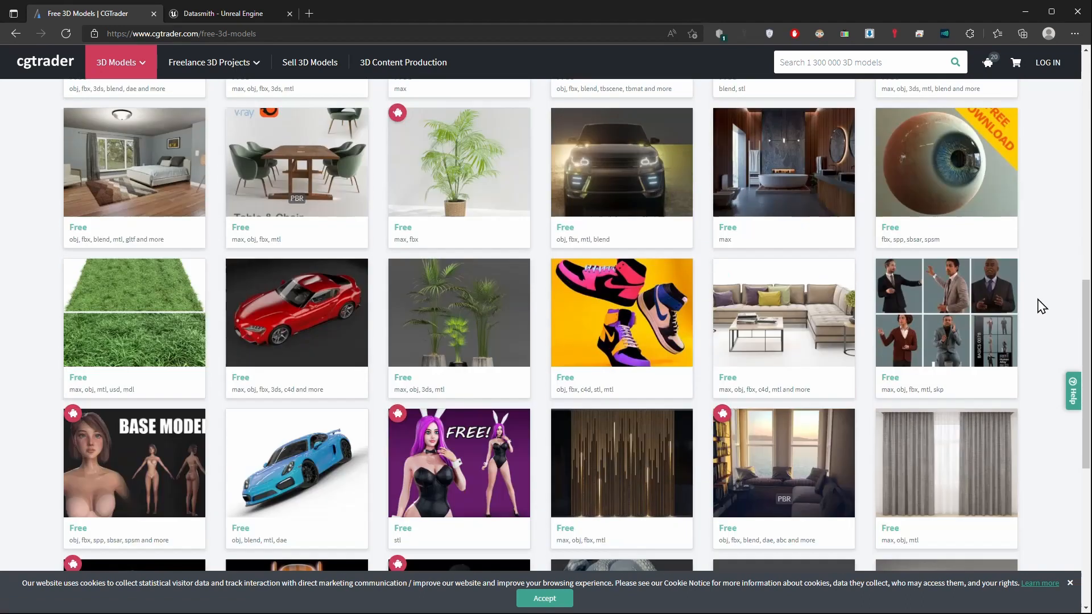
Show 120 models per page and open the Nathan 003 Animated Walking Casual model from the list.
scroll(1042, 306, down, 4)
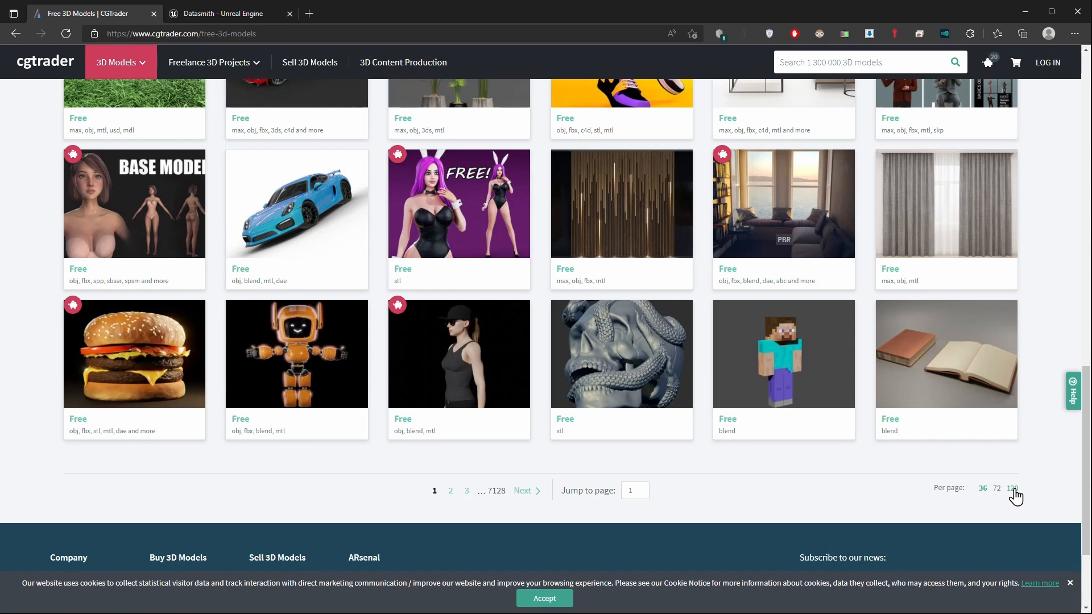
click(1012, 489)
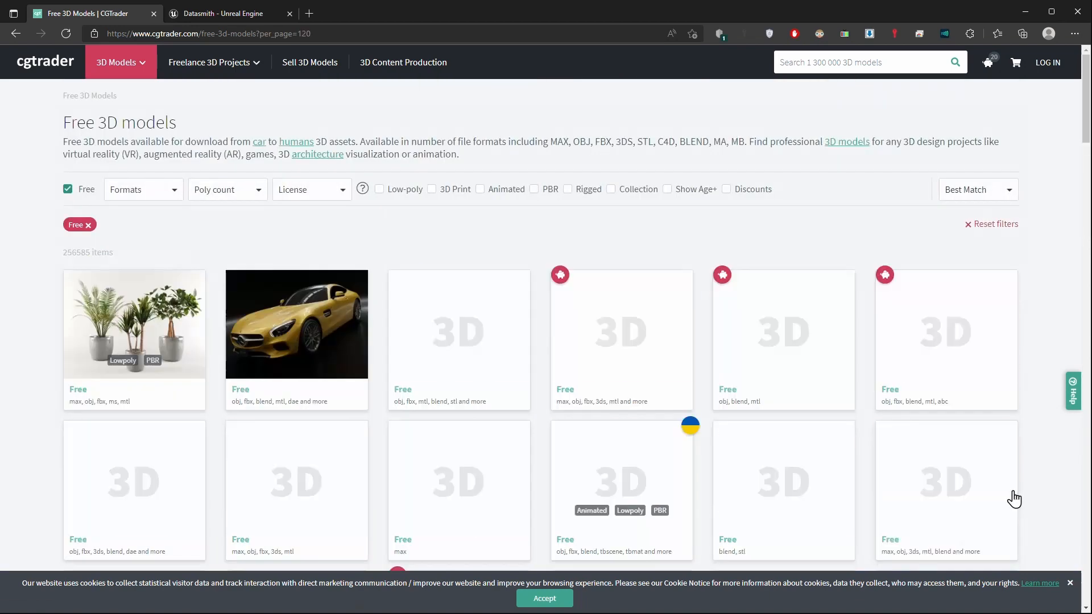
scroll(1018, 498, down, 8)
scroll(1015, 499, down, 10)
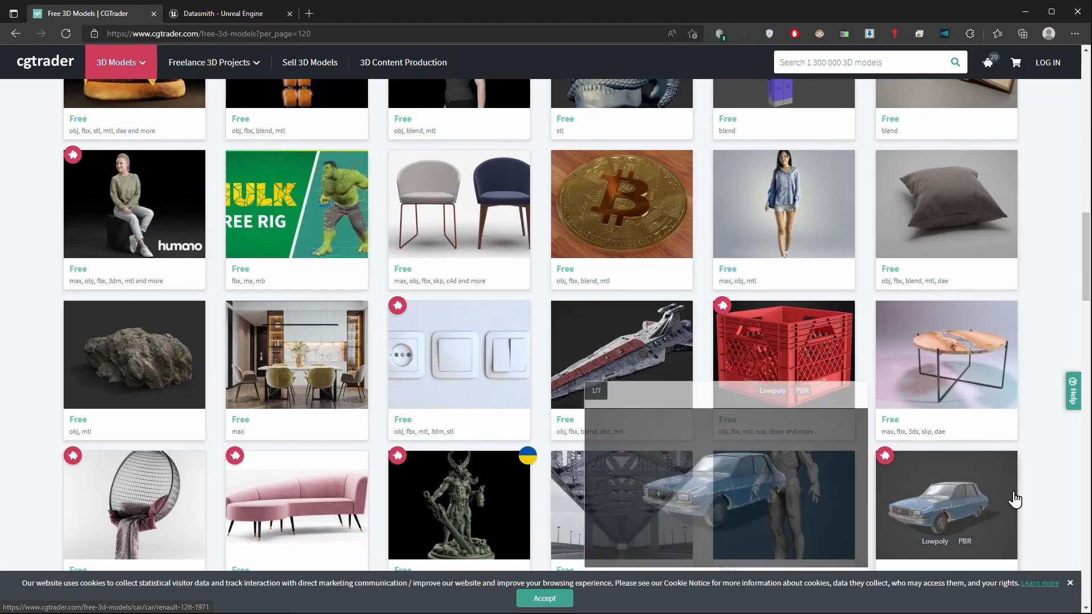
scroll(1015, 500, down, 11)
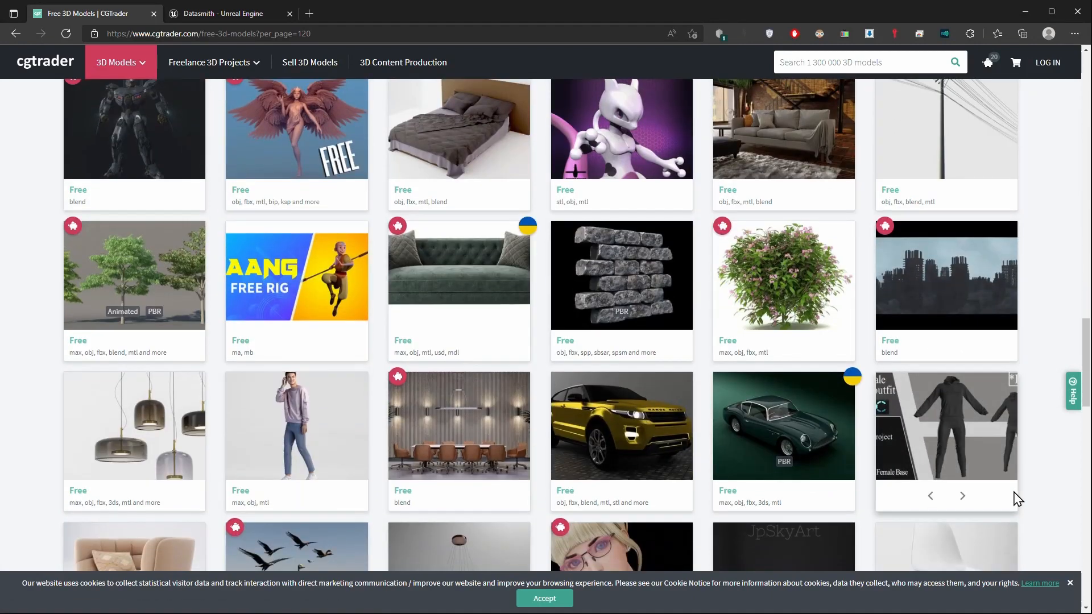
scroll(1016, 499, down, 9)
scroll(1015, 499, down, 6)
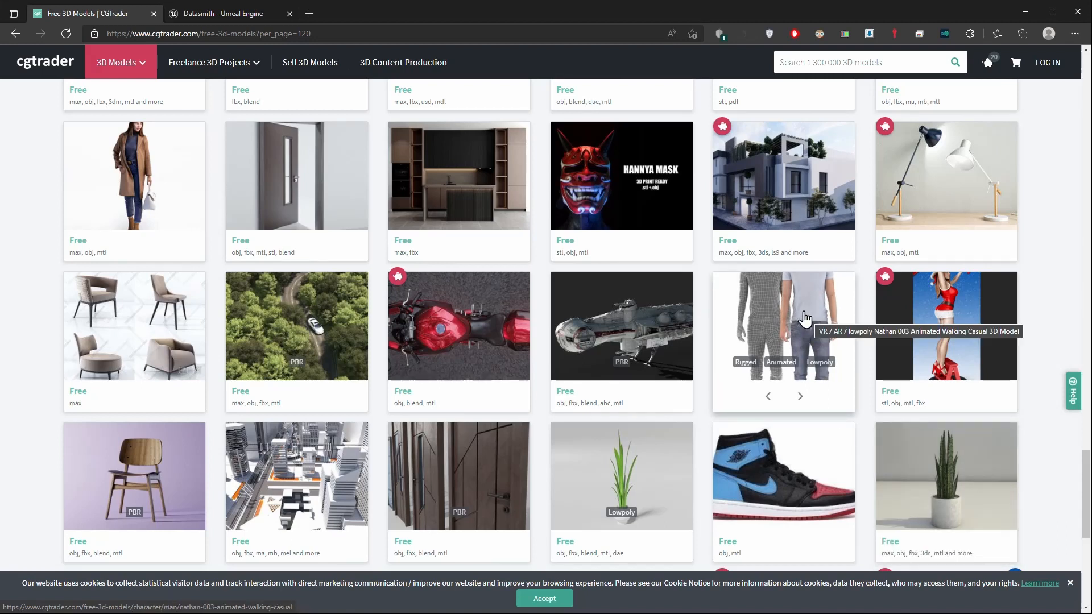
click(806, 320)
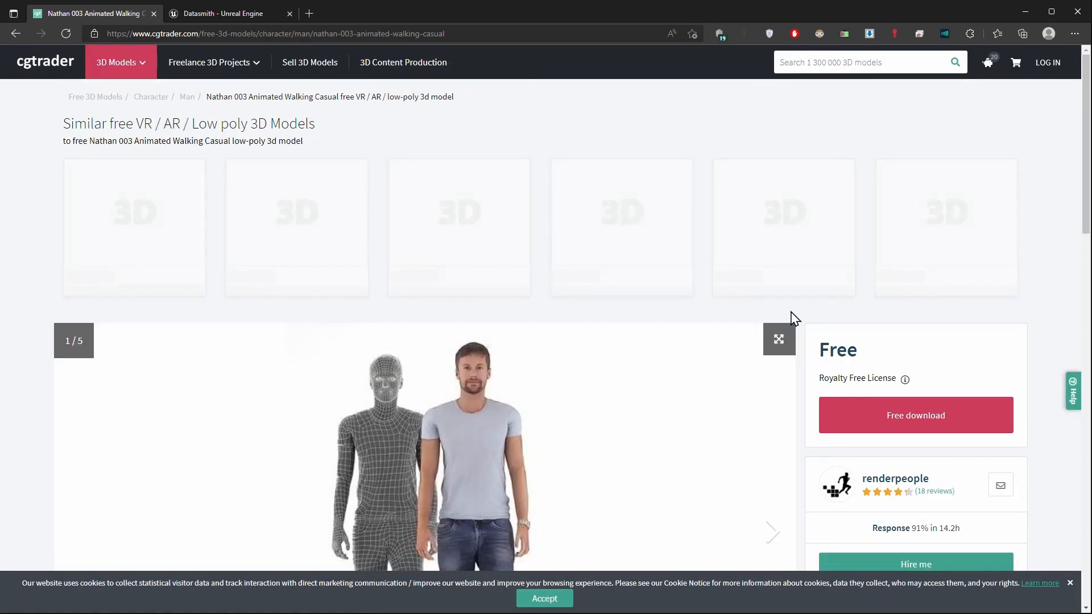
Start the free download of the Nathan model and get its FBX version, rp_nathan_animated_003_walking_FBX.zip.
scroll(734, 347, down, 3)
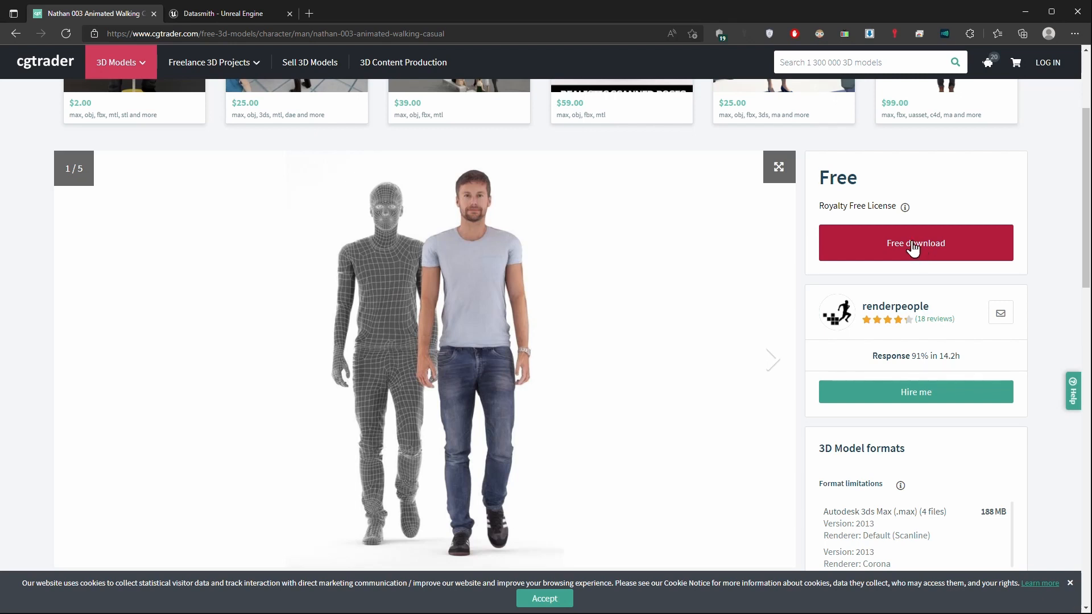
click(914, 249)
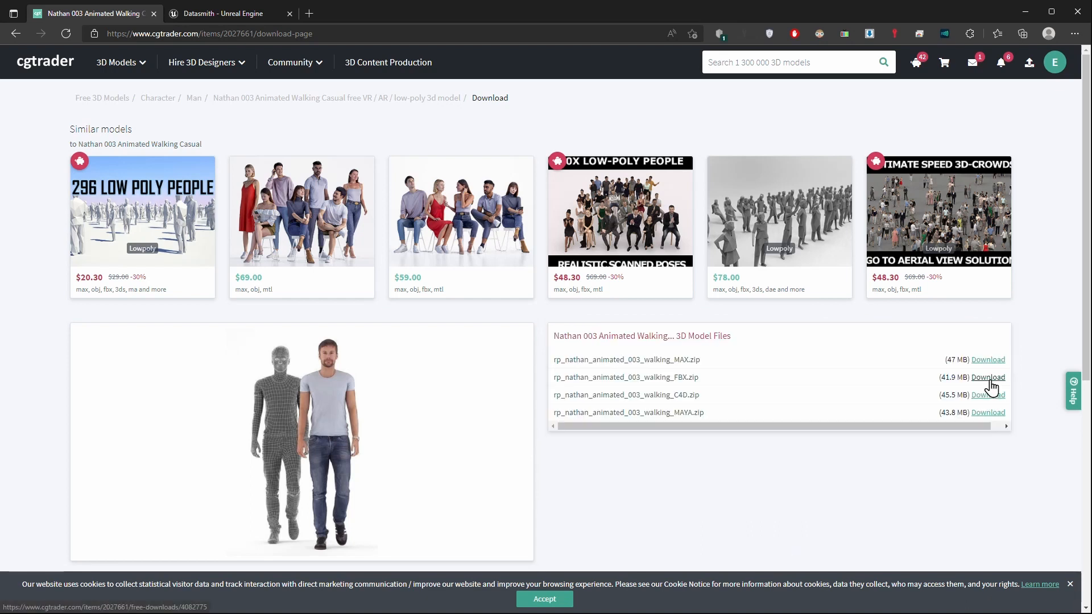
click(988, 379)
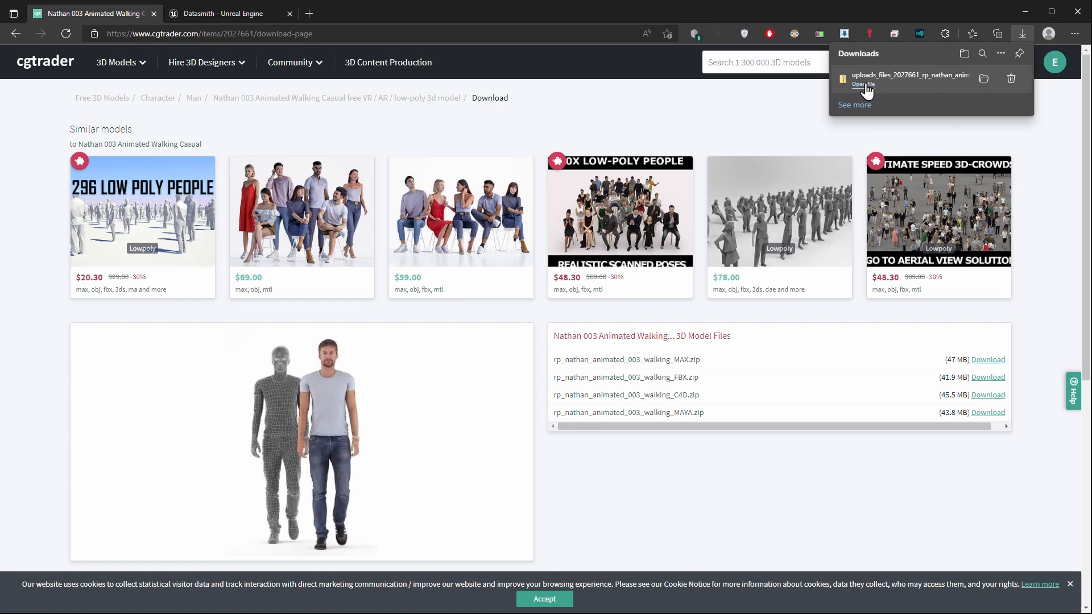
Extract the downloaded Nathan walking FBX zip into its own folder inside Downloads and open the extracted folder.
click(863, 84)
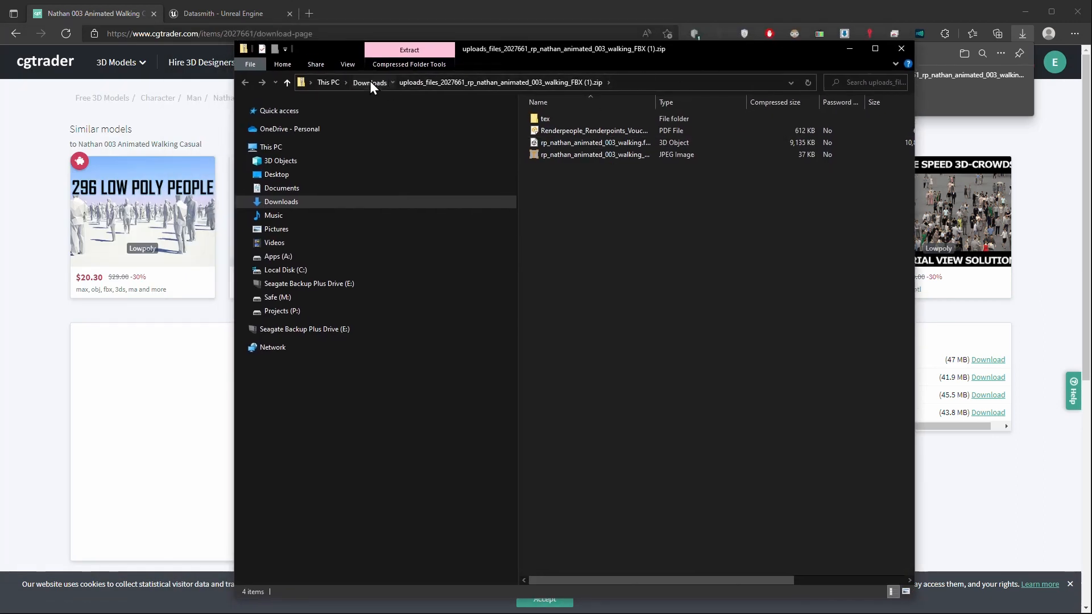
click(369, 83)
right_click(579, 135)
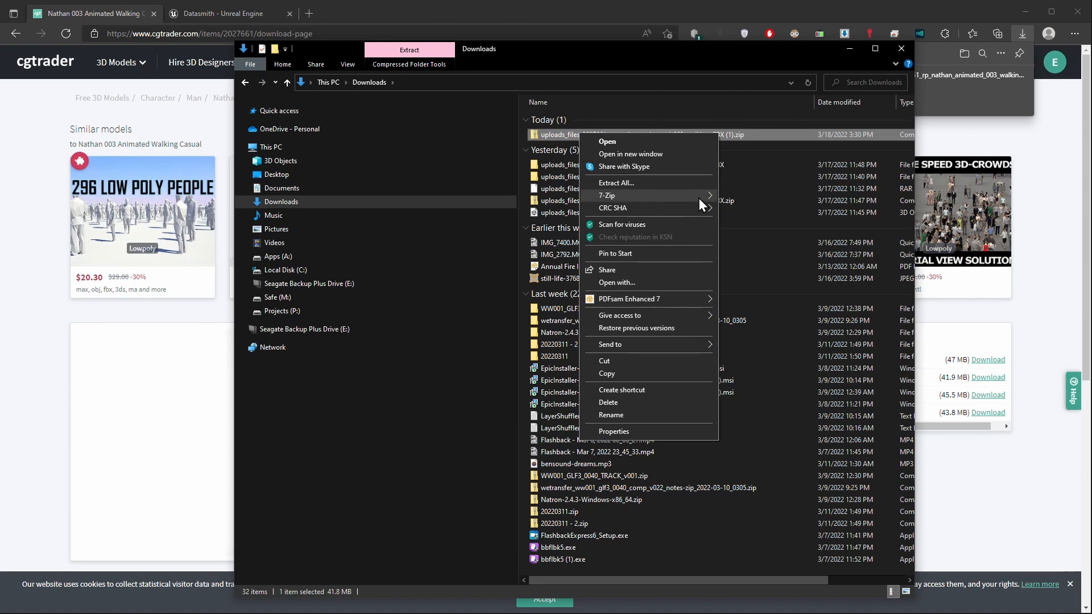
mouse_move(698, 198)
click(799, 245)
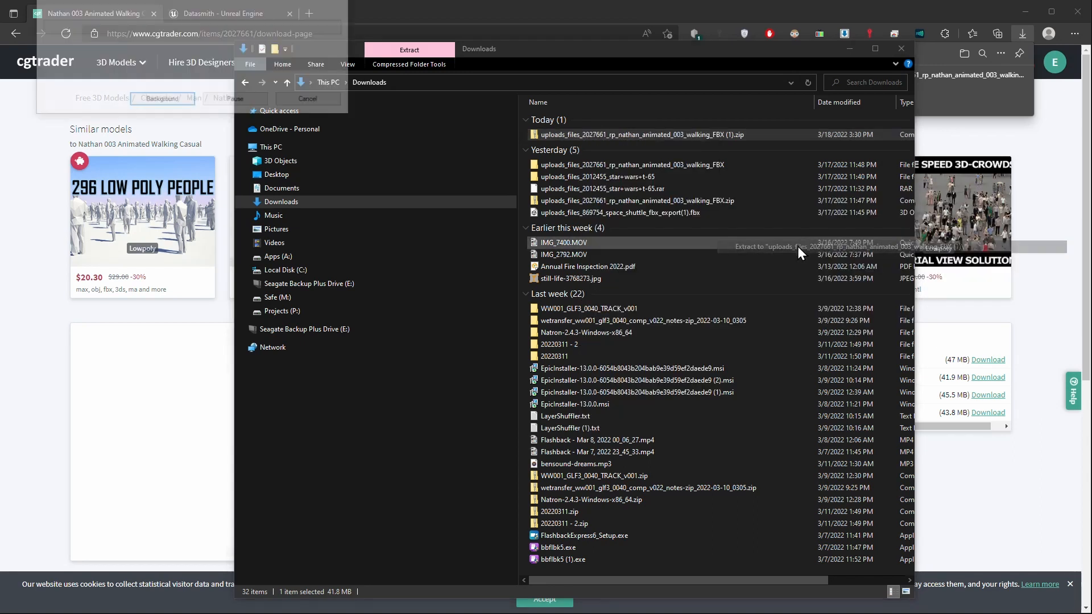
click(640, 147)
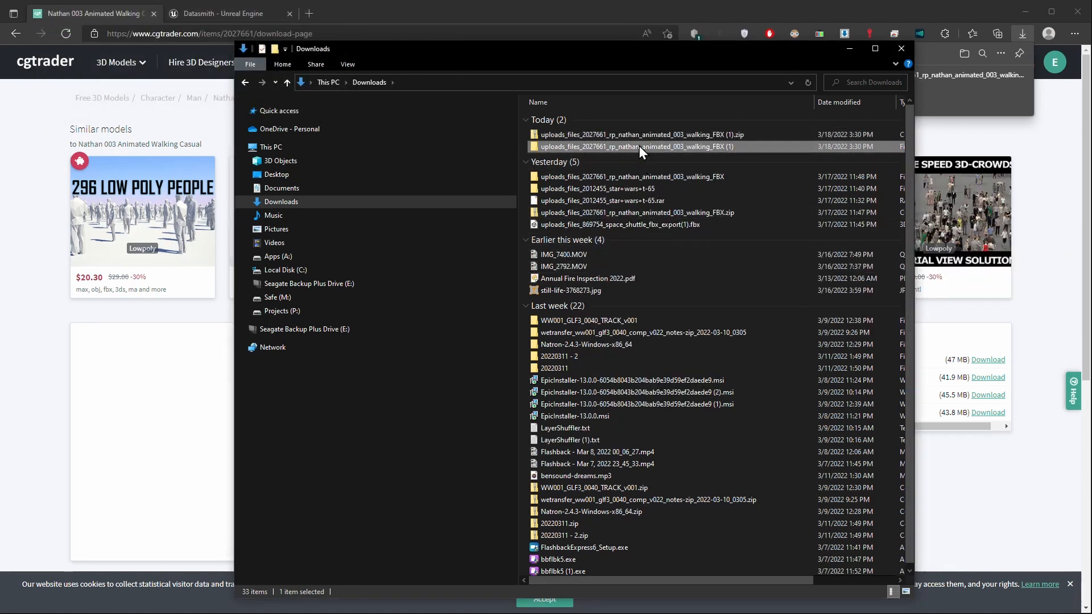
double_click(639, 146)
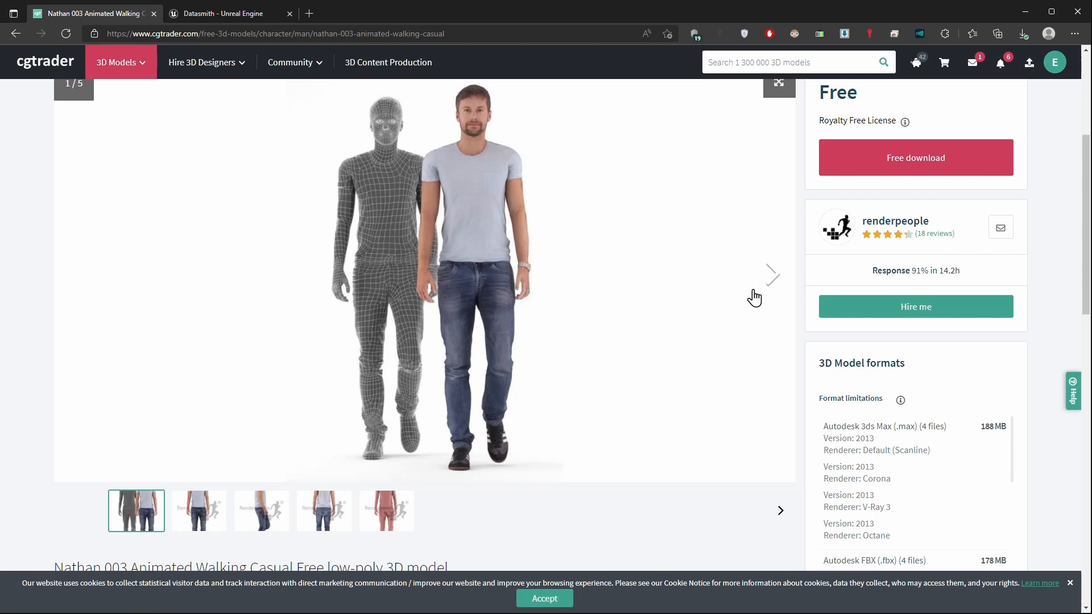
View renderpeople's CGTrader profile, then switch to Unreal Engine with the extracted folder's window moved aside.
click(887, 223)
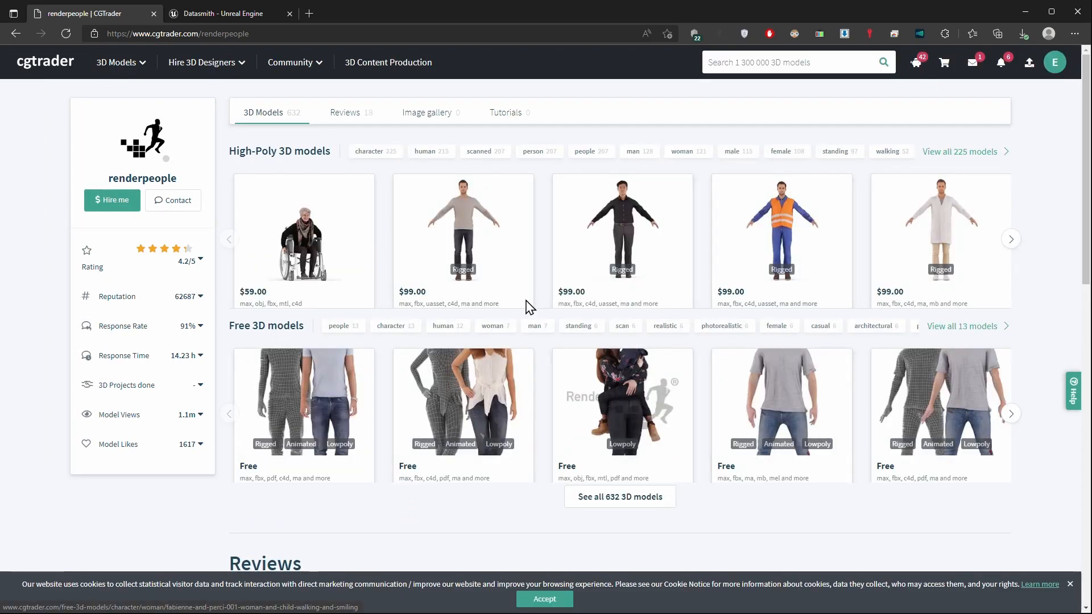
click(1026, 12)
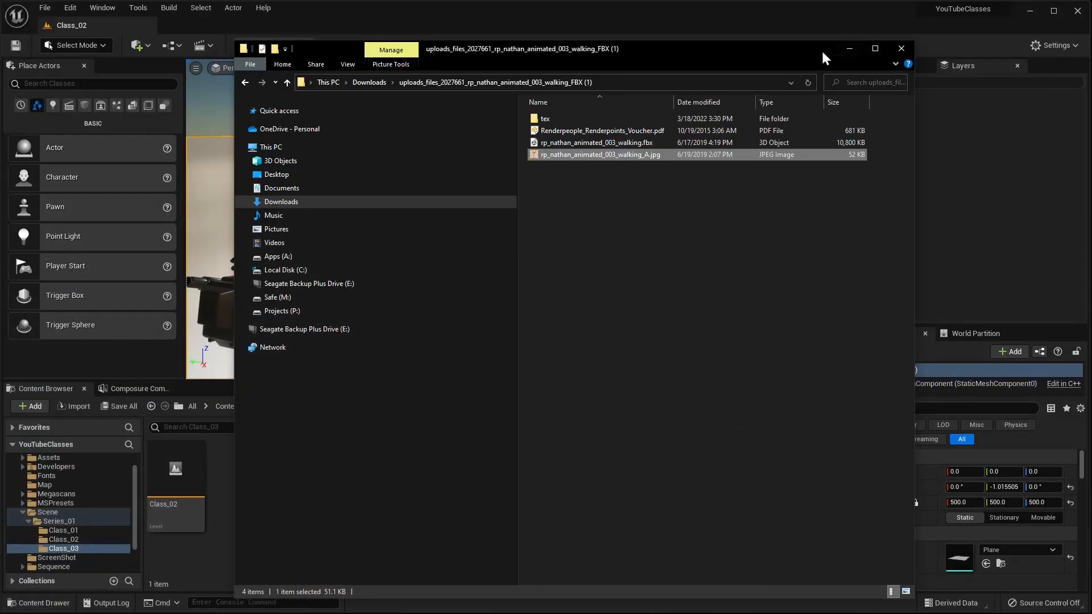
drag(821, 51, 914, 56)
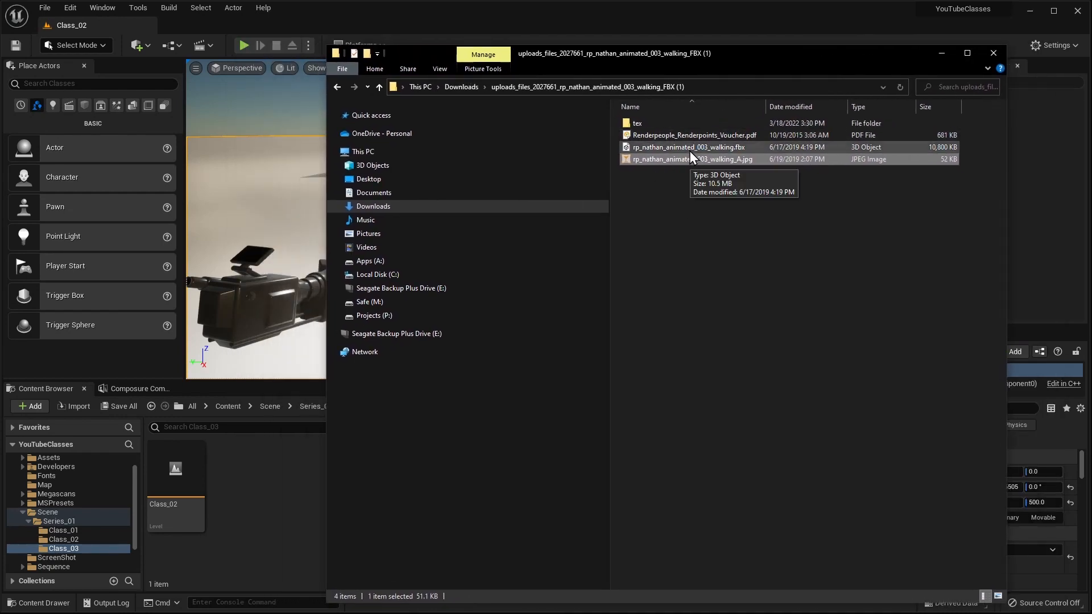
Create a new folder named Person inside the project's Assets folder.
scroll(81, 494, up, 2)
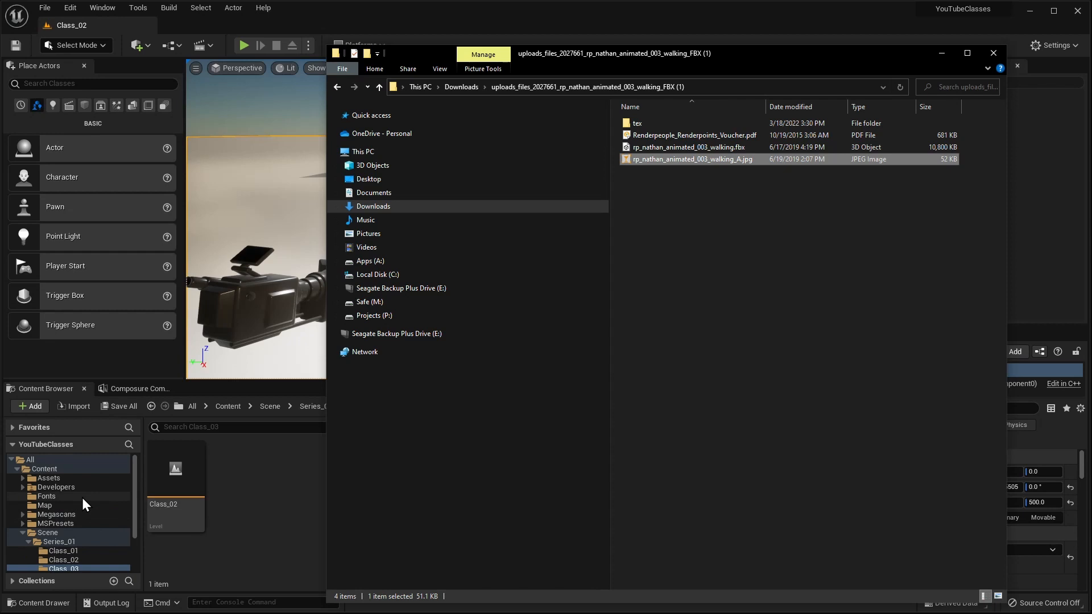
click(59, 476)
click(56, 478)
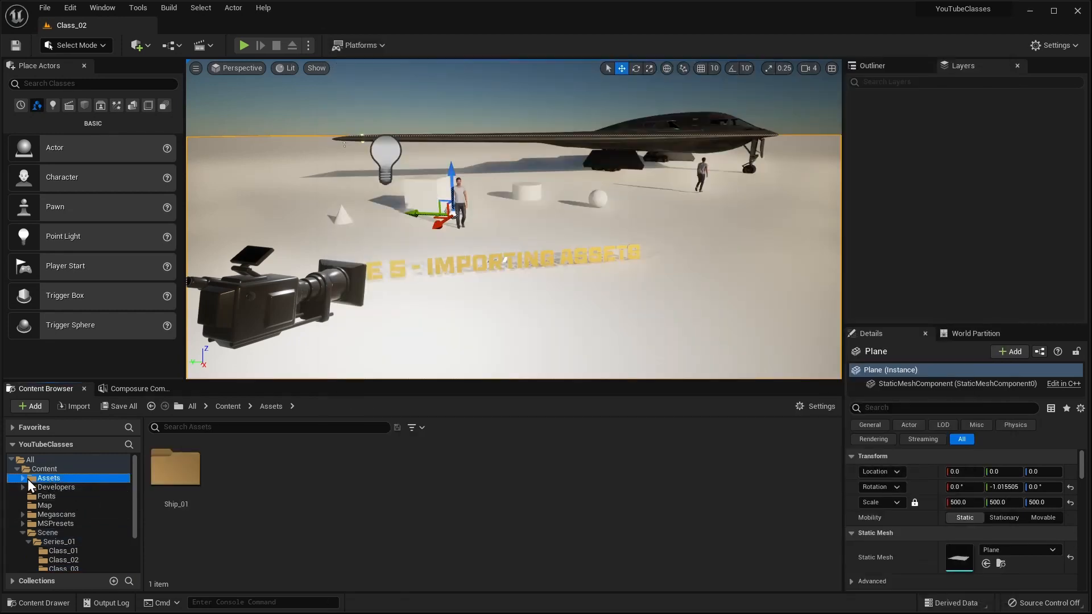
click(26, 478)
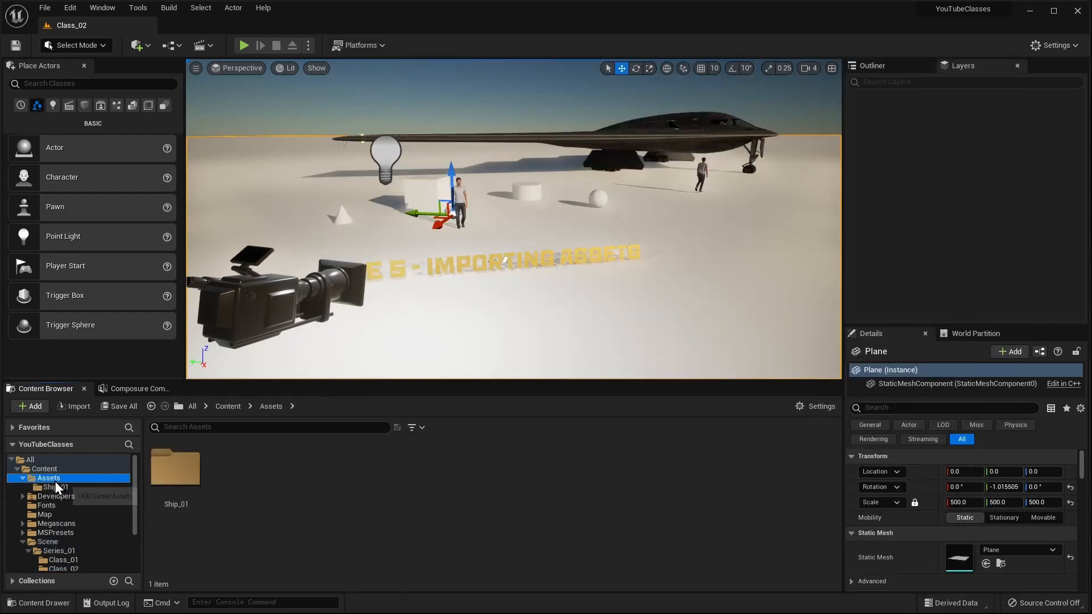
right_click(53, 479)
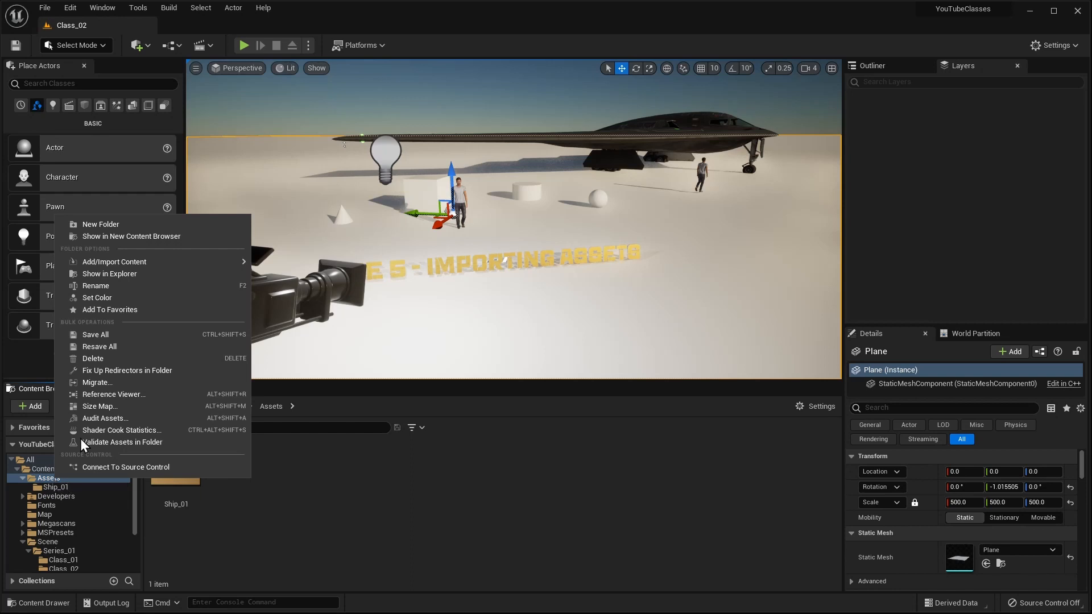
click(124, 225)
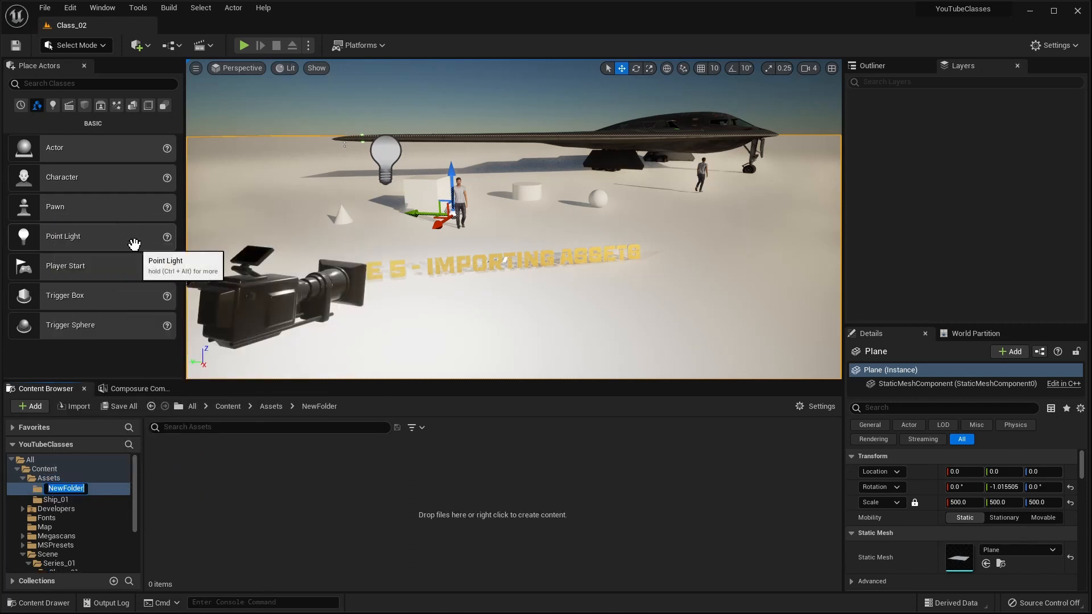
text(Person)
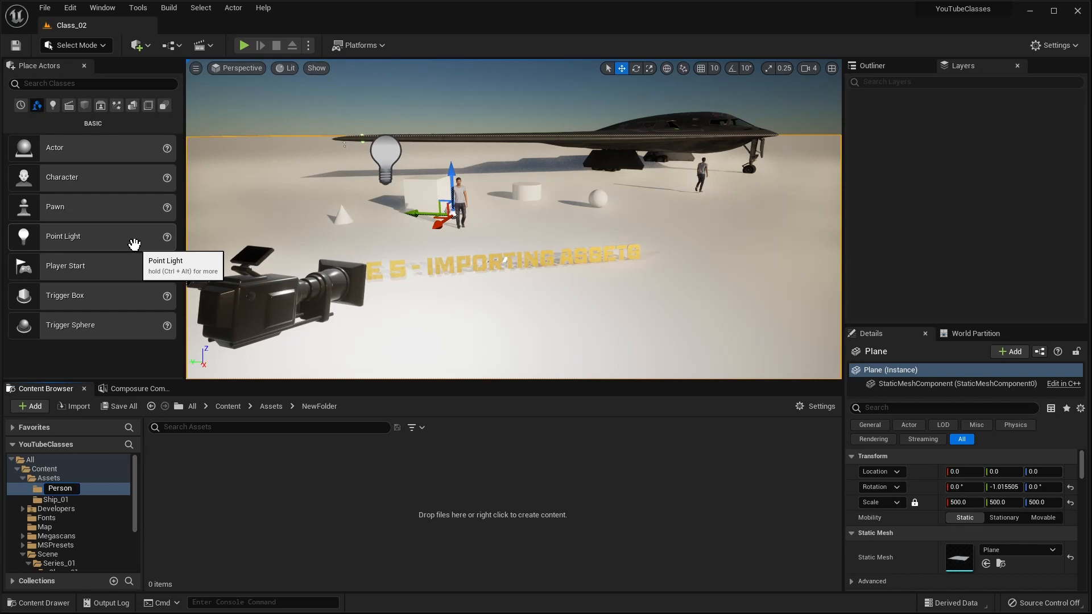
key(Return)
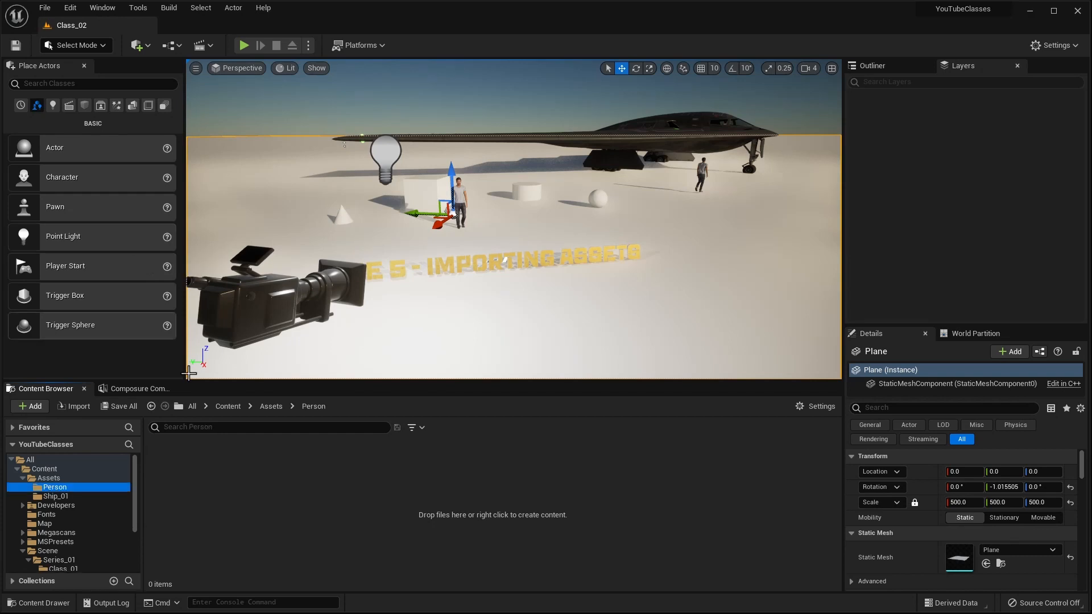
click(206, 520)
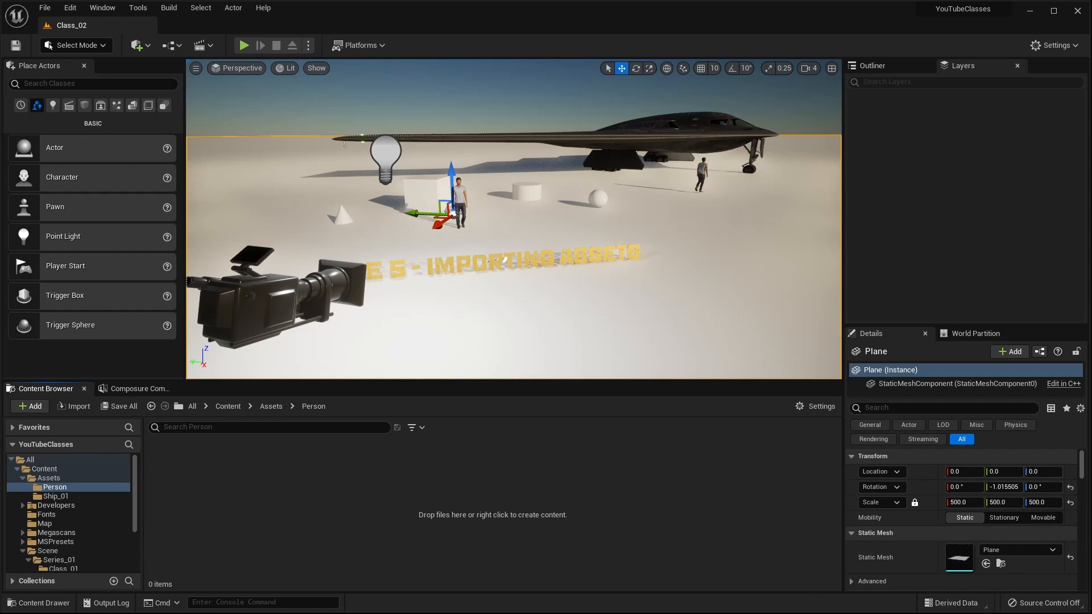
Move rp_nathan_animated_003_walking.fbx from the extracted folder into its tex folder alongside the textures, and open tex.
click(677, 574)
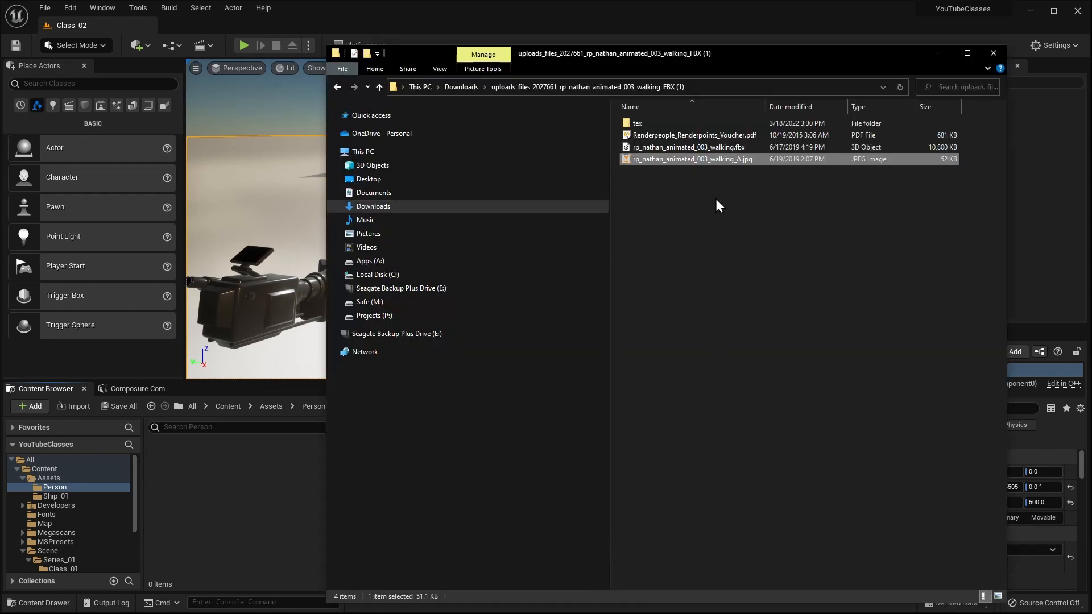
drag(698, 148, 689, 148)
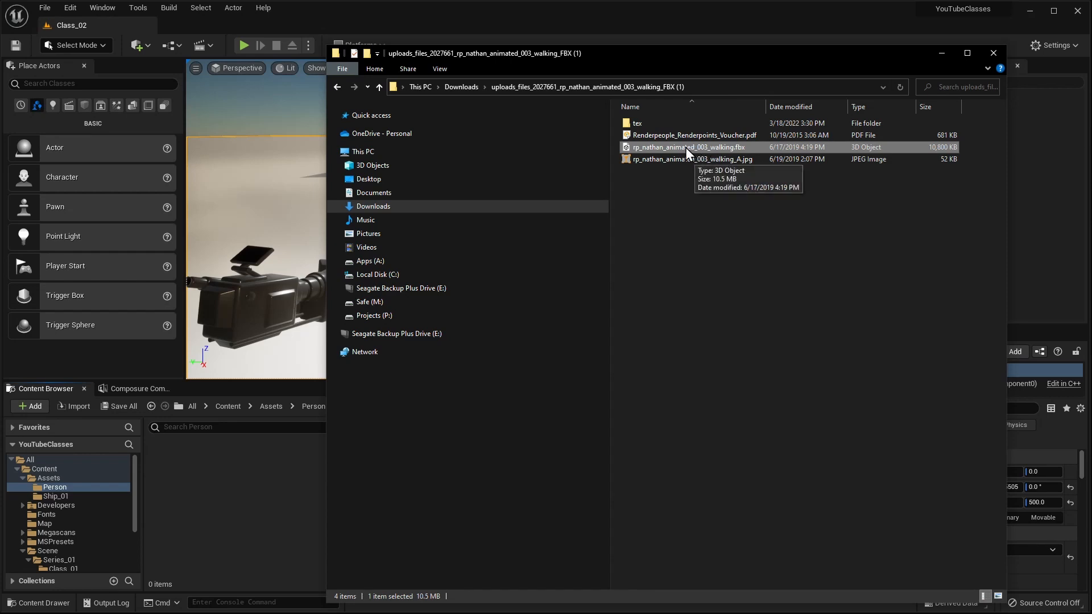
double_click(636, 124)
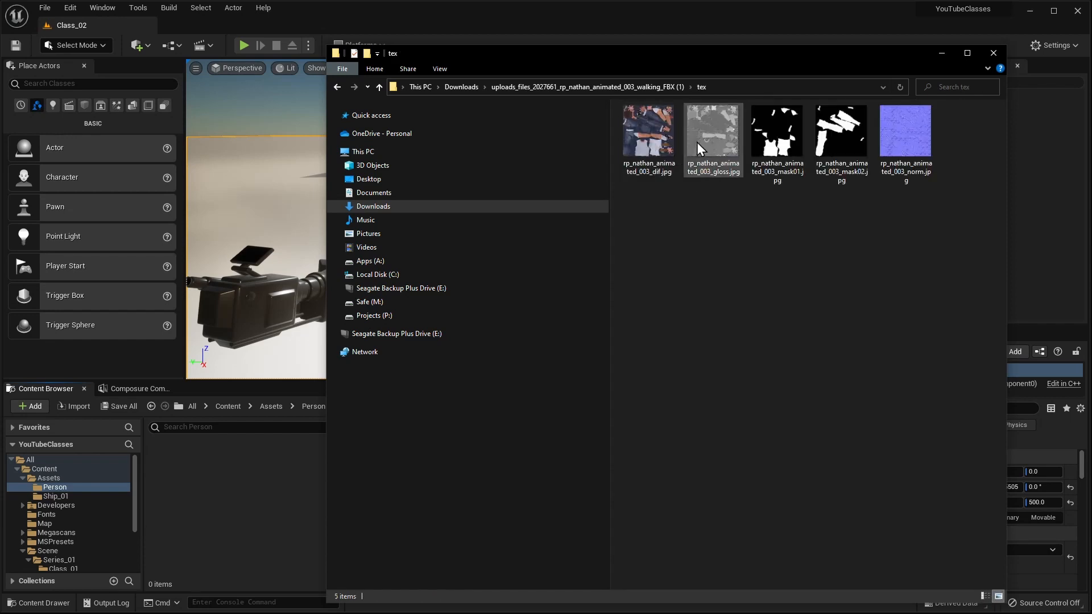
click(519, 90)
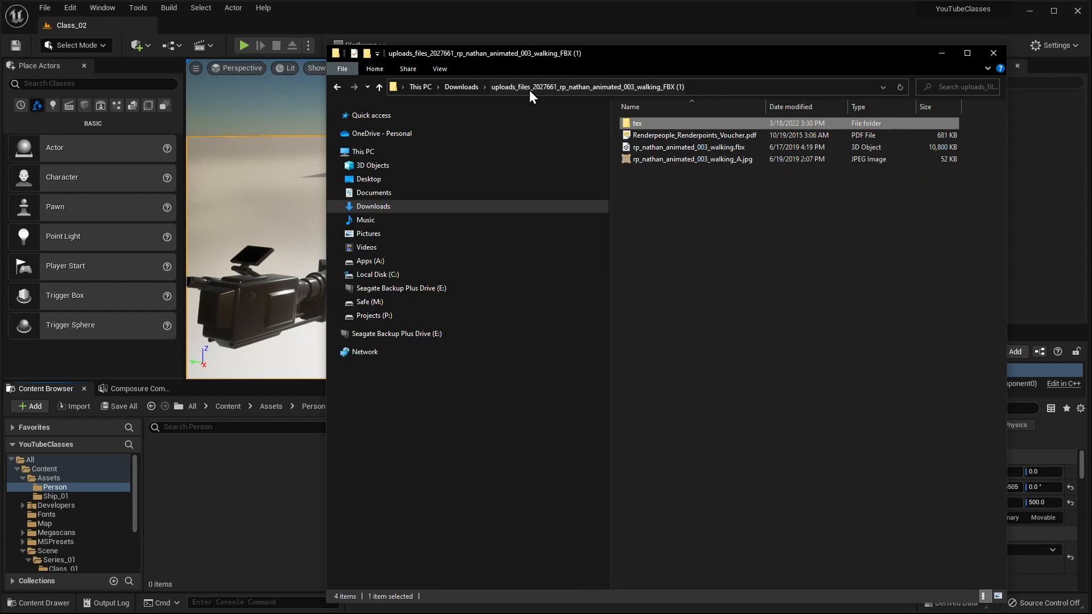
click(660, 149)
drag(660, 149, 641, 124)
double_click(643, 123)
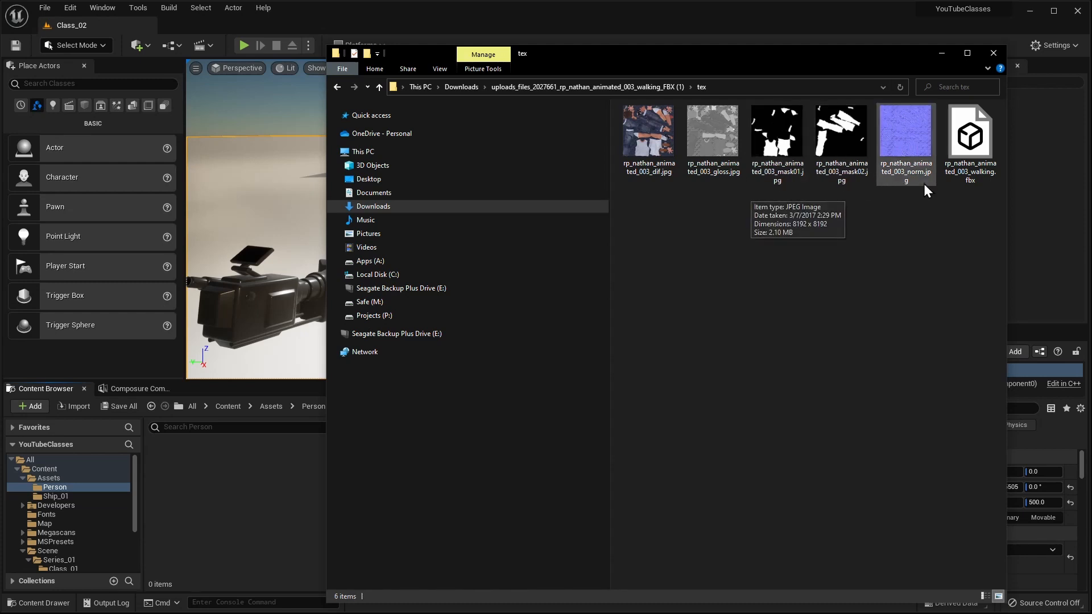
Import rp_nathan_animated_003_walking.fbx into the Person folder as a skeletal mesh with Create New Materials, and dismiss the message log.
click(969, 134)
drag(969, 134, 288, 500)
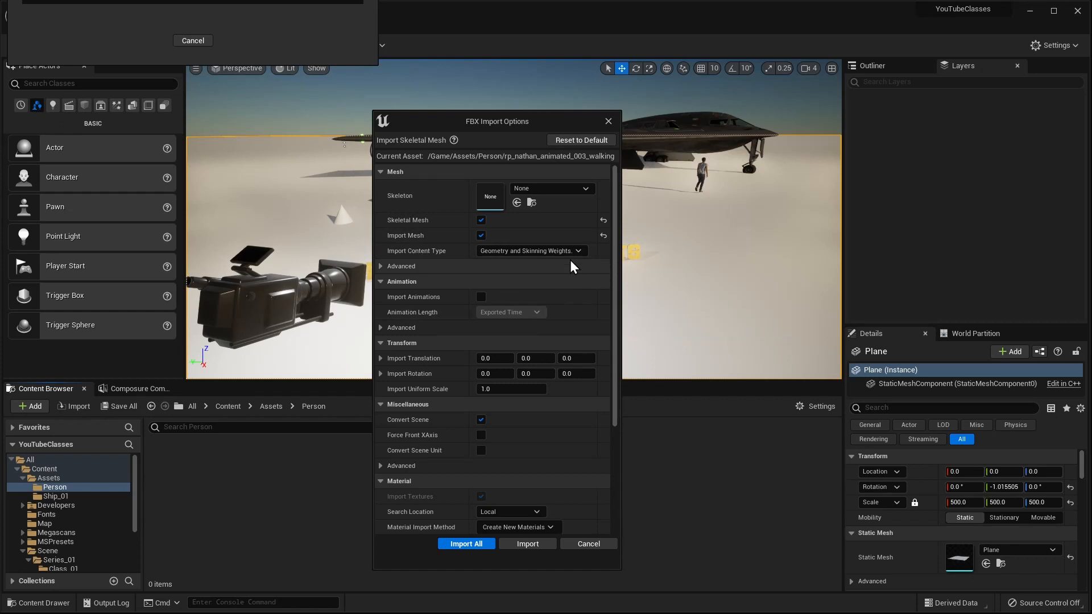
scroll(547, 332, down, 3)
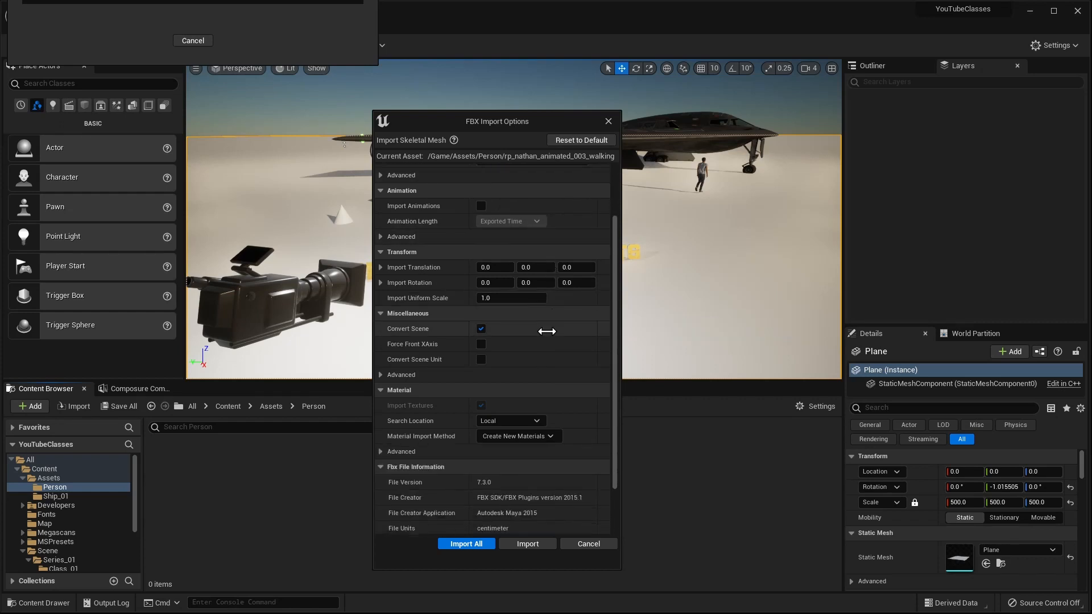
scroll(548, 331, down, 2)
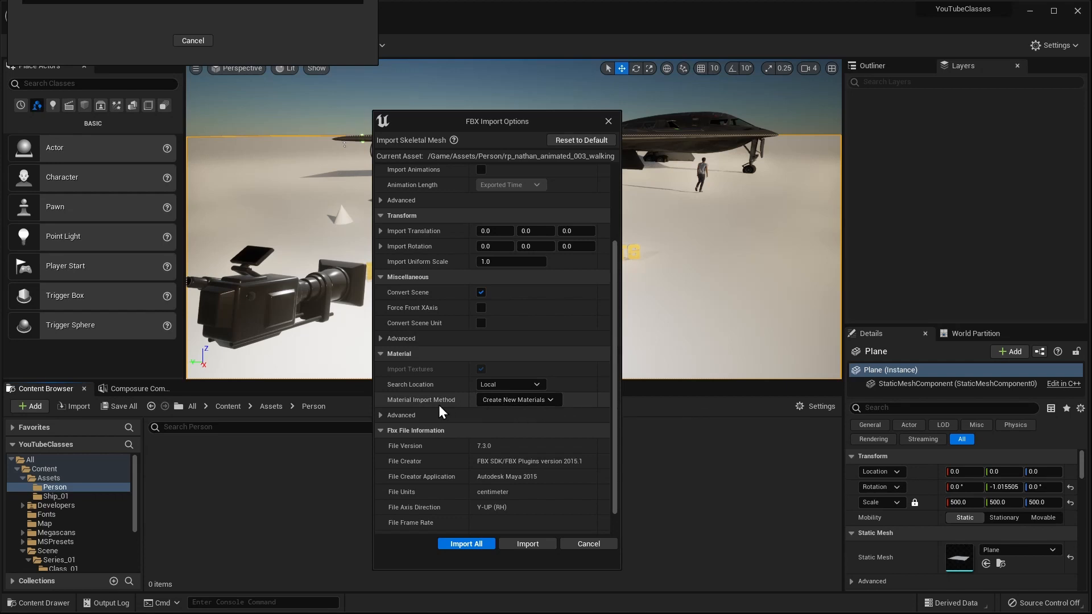
click(536, 403)
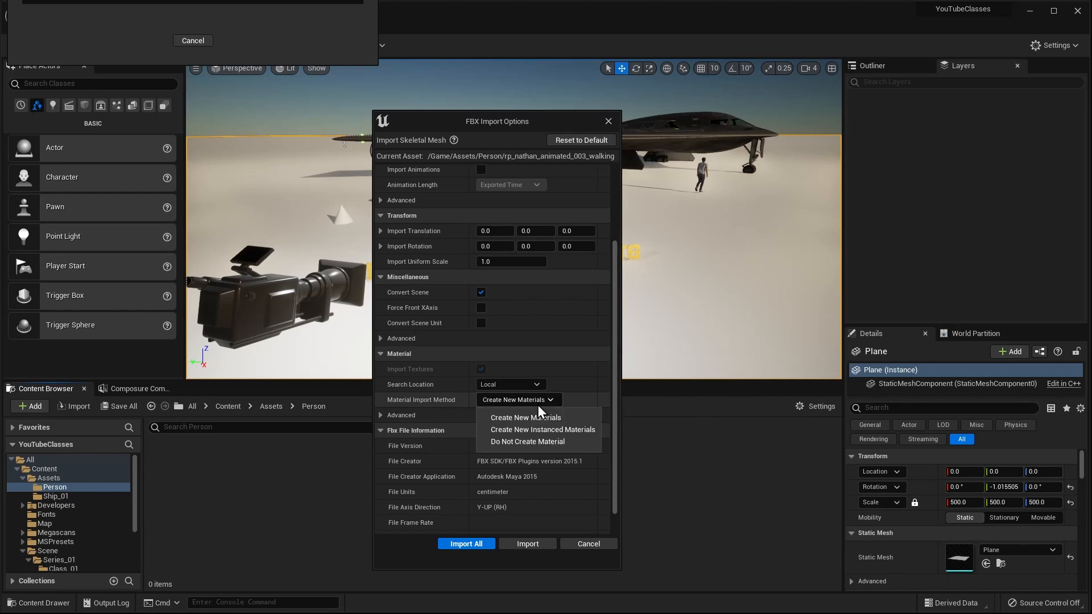
click(555, 405)
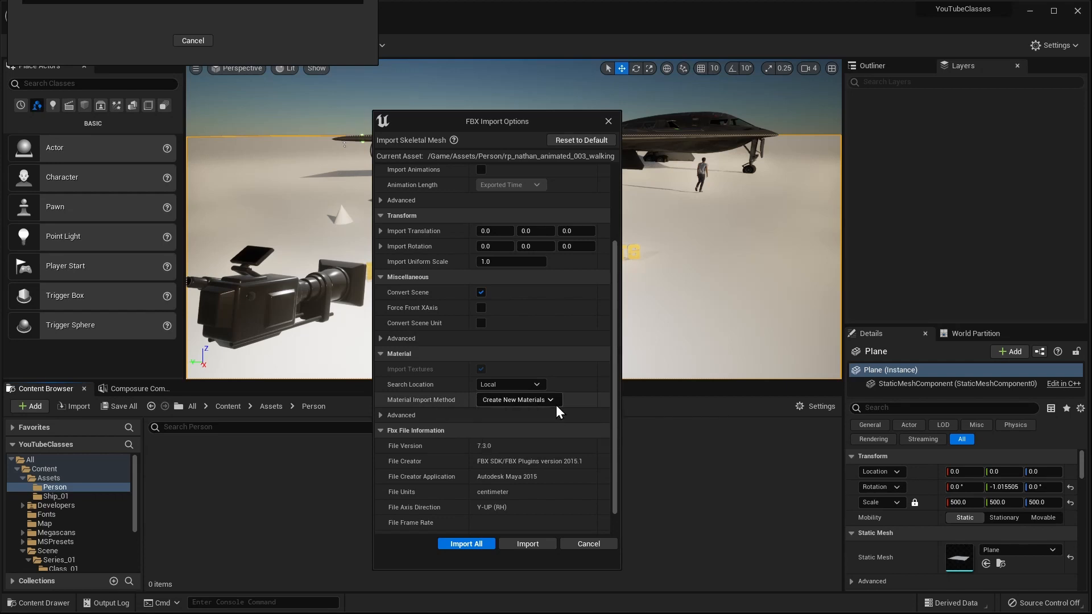
scroll(539, 344, up, 3)
scroll(539, 344, down, 3)
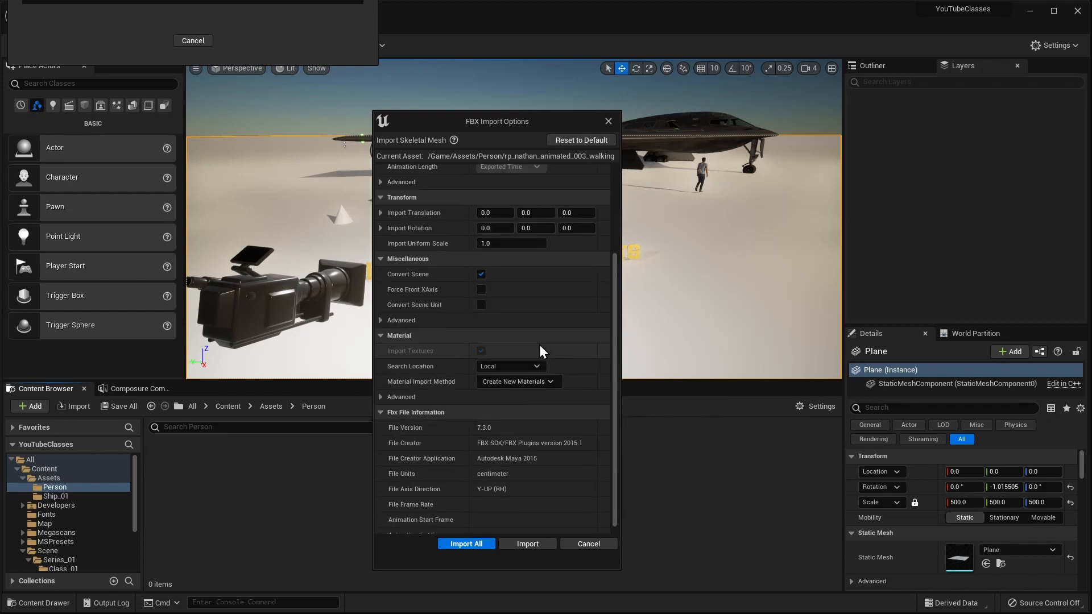
scroll(539, 344, up, 4)
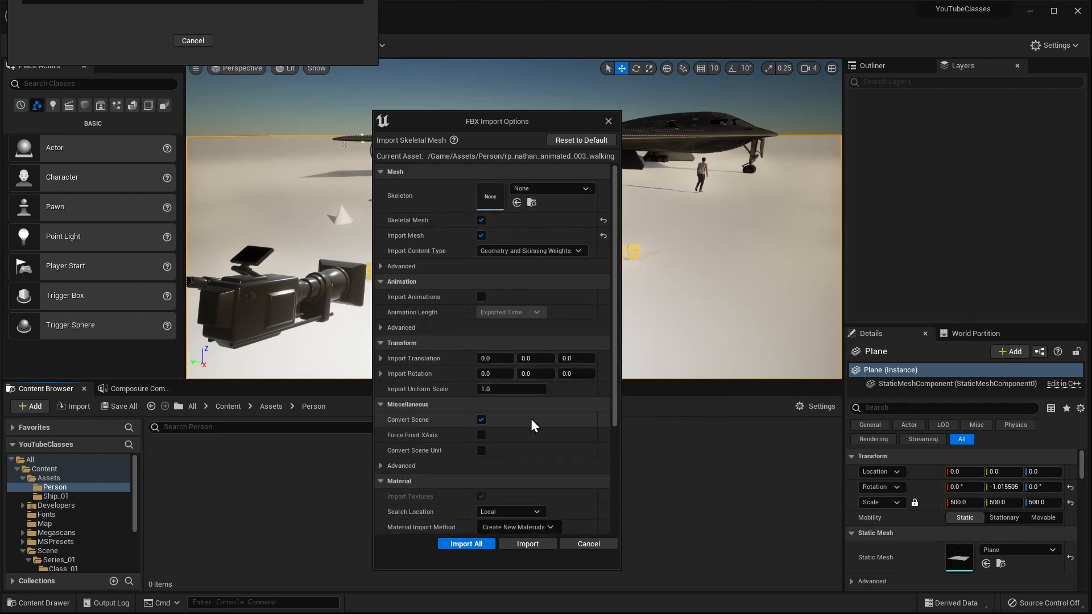
scroll(531, 418, down, 4)
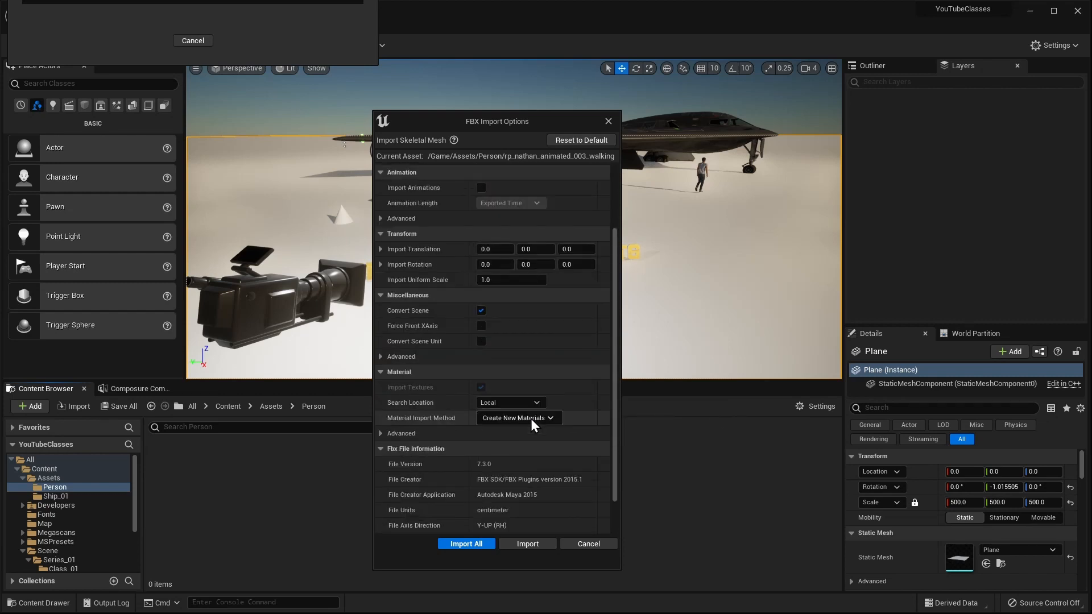
click(466, 544)
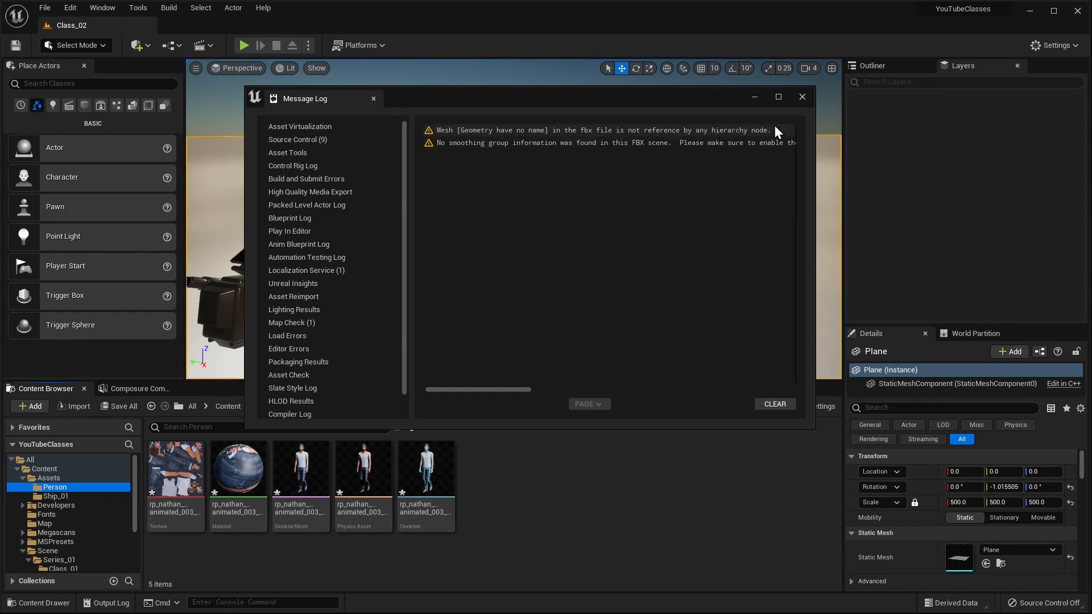
click(796, 98)
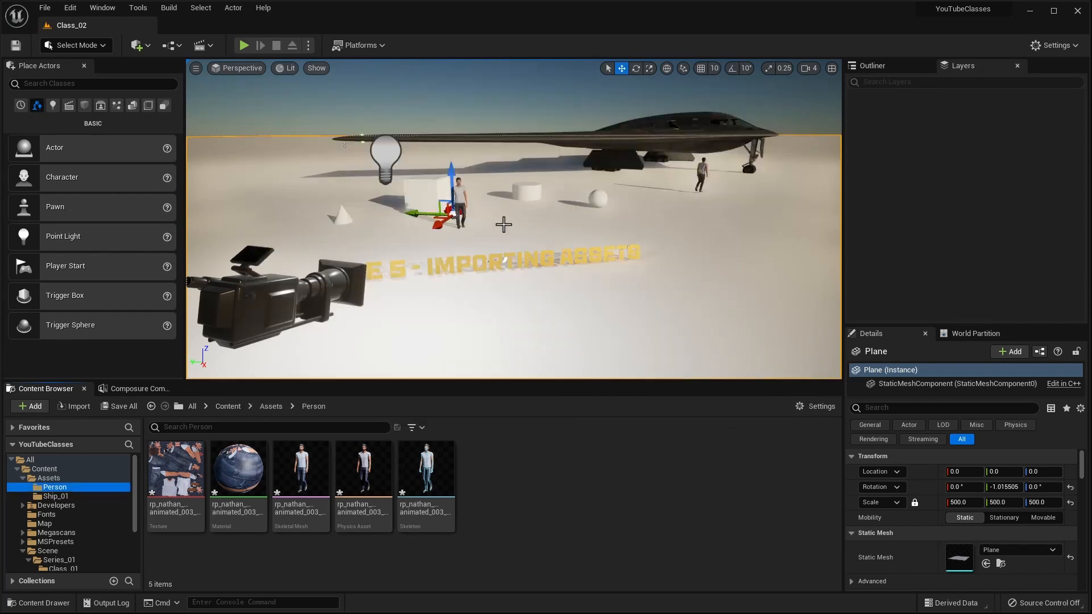
Examine the imported Nathan skeletal mesh and skeleton assets in the Person folder.
click(301, 475)
click(426, 475)
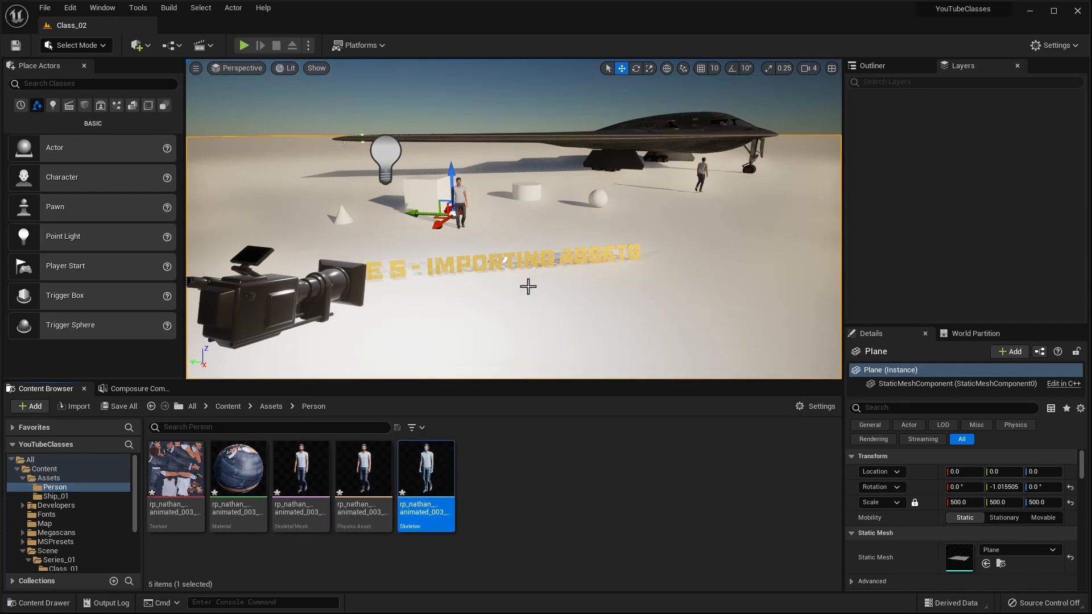
click(555, 511)
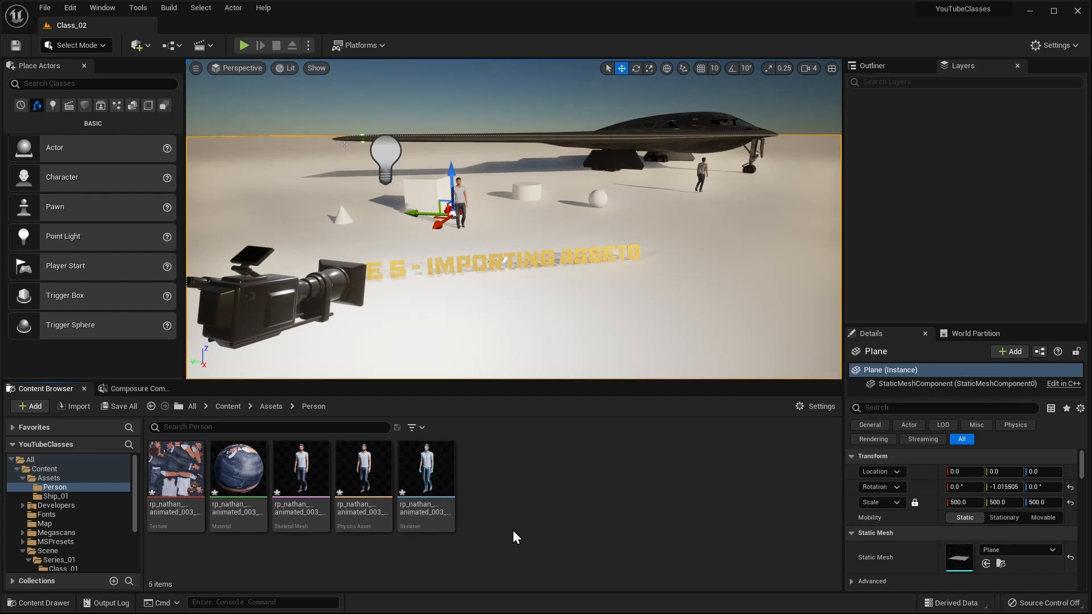
Create a new level from the Empty Level template.
click(45, 9)
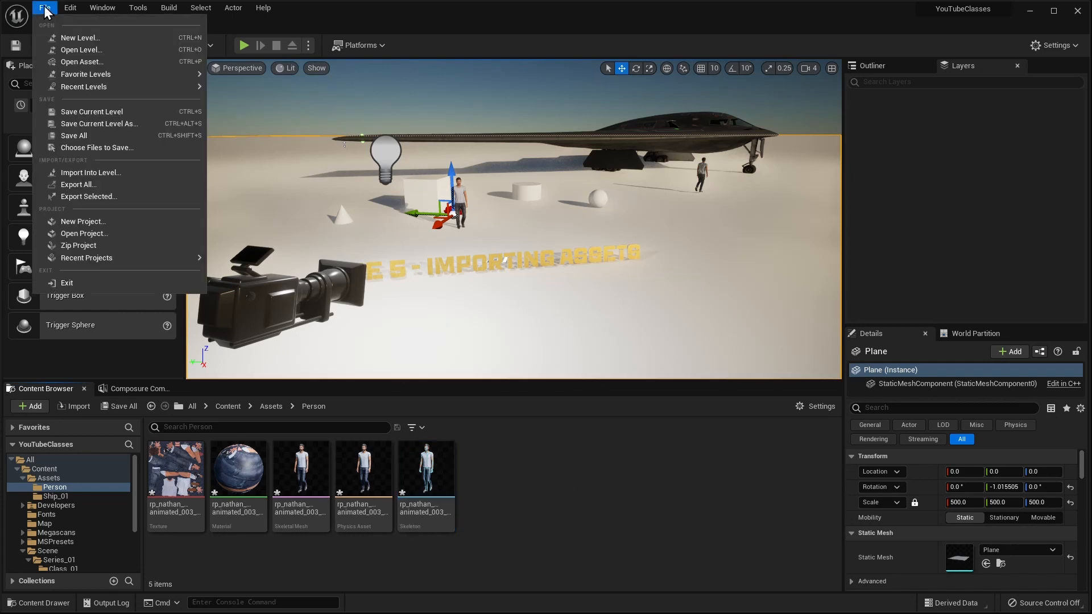
click(63, 38)
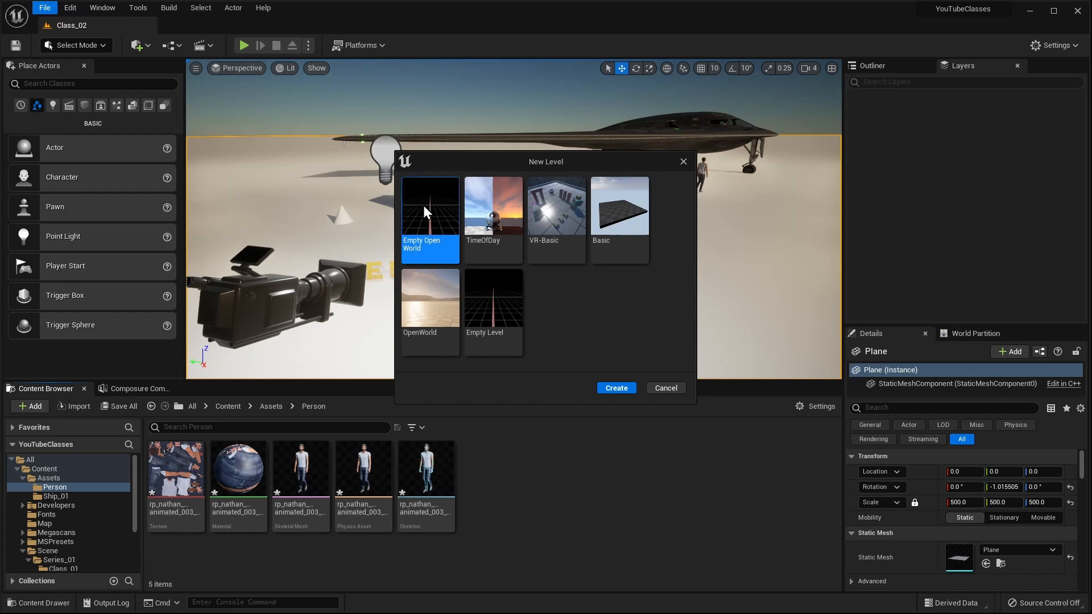
click(506, 307)
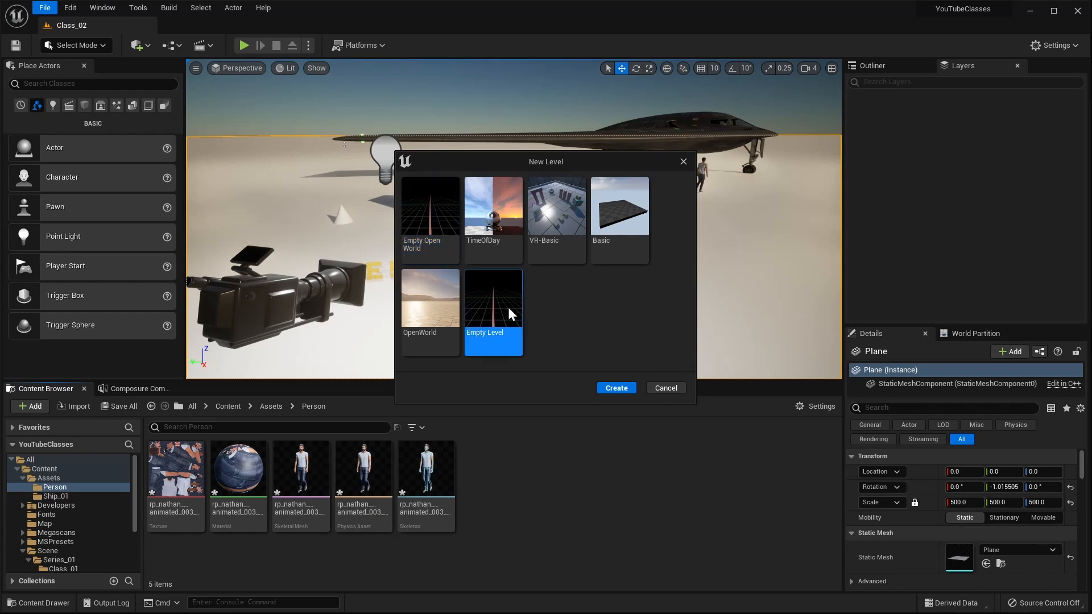
click(613, 389)
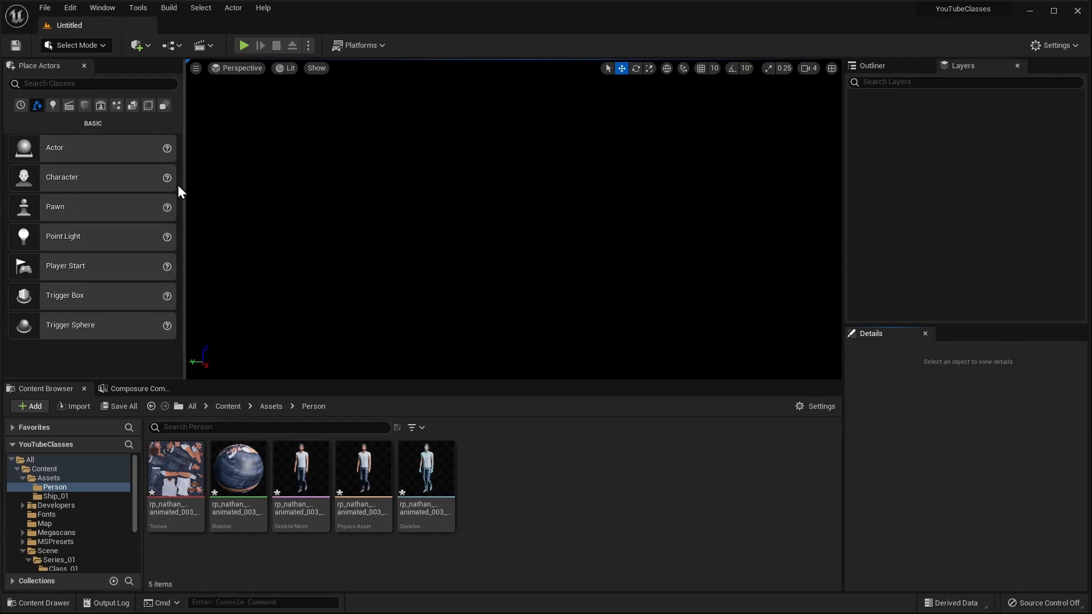
Find the SunSky actor among the placeable actors and place it in the empty level.
click(76, 84)
text(sun)
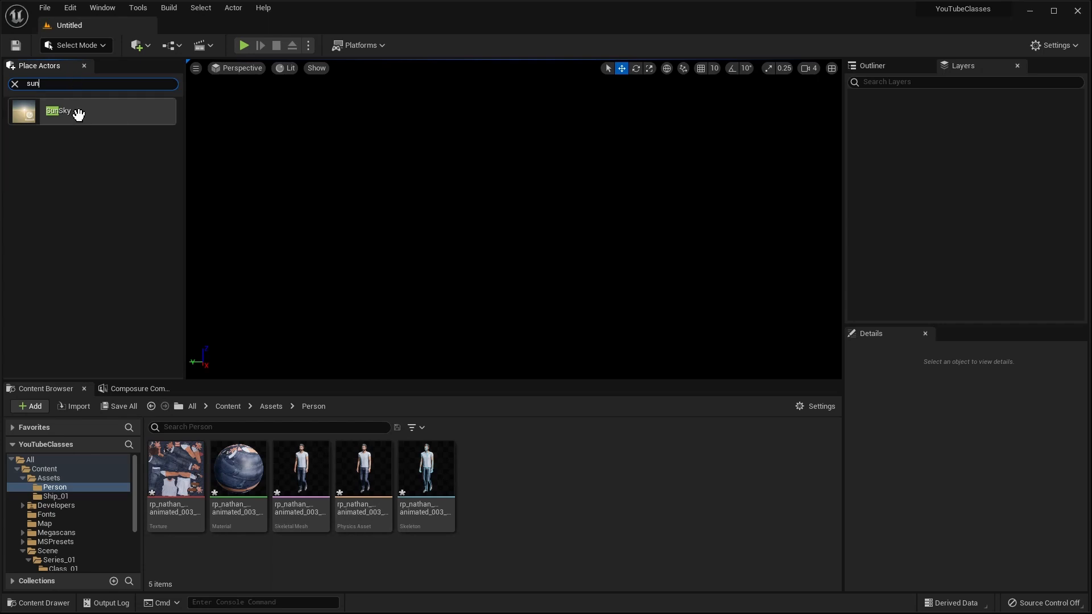
drag(76, 112, 397, 171)
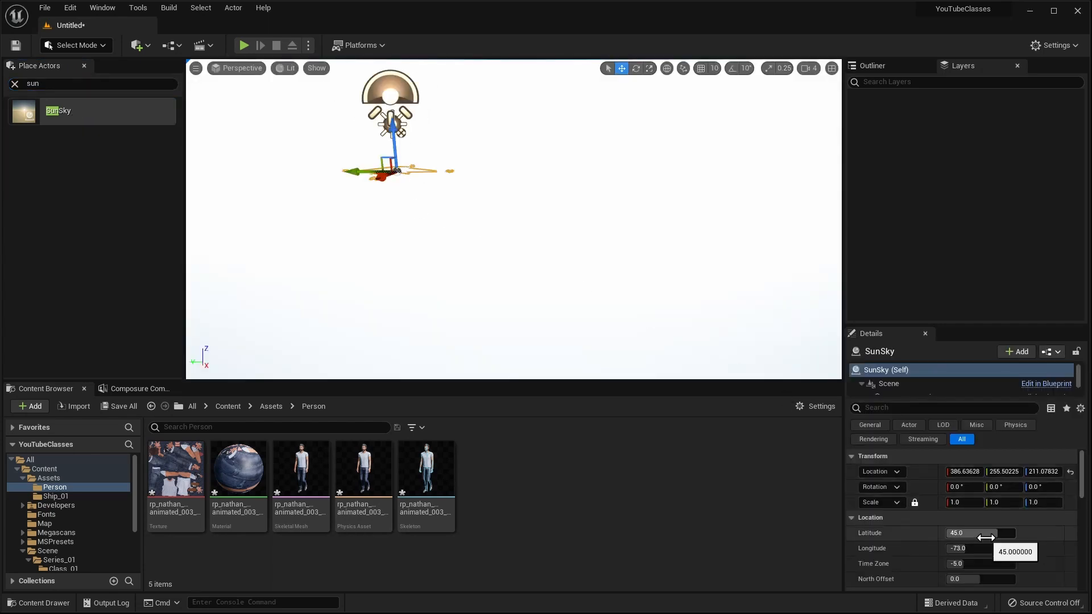
Set the intensity of the SunSky's DirectionalLight to 10 lux.
drag(920, 399, 920, 449)
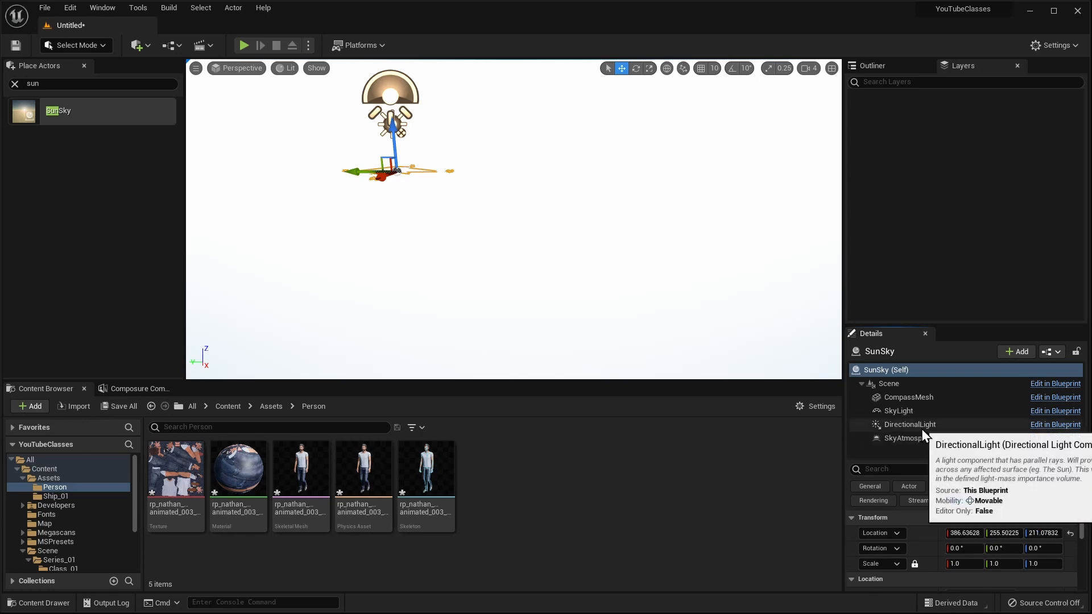
click(922, 427)
drag(962, 327, 961, 221)
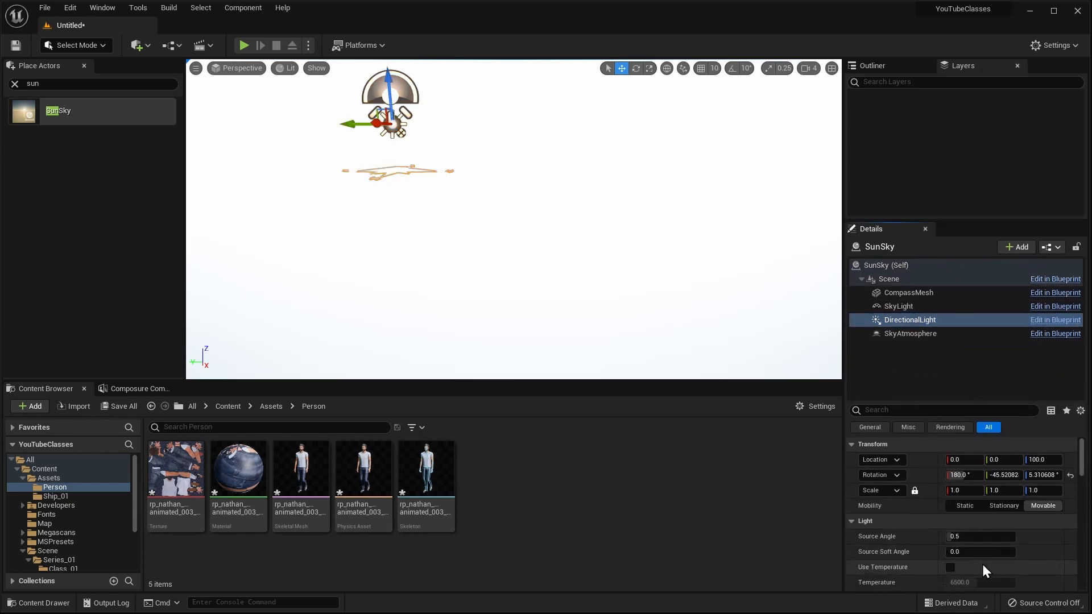
scroll(981, 563, down, 5)
click(980, 536)
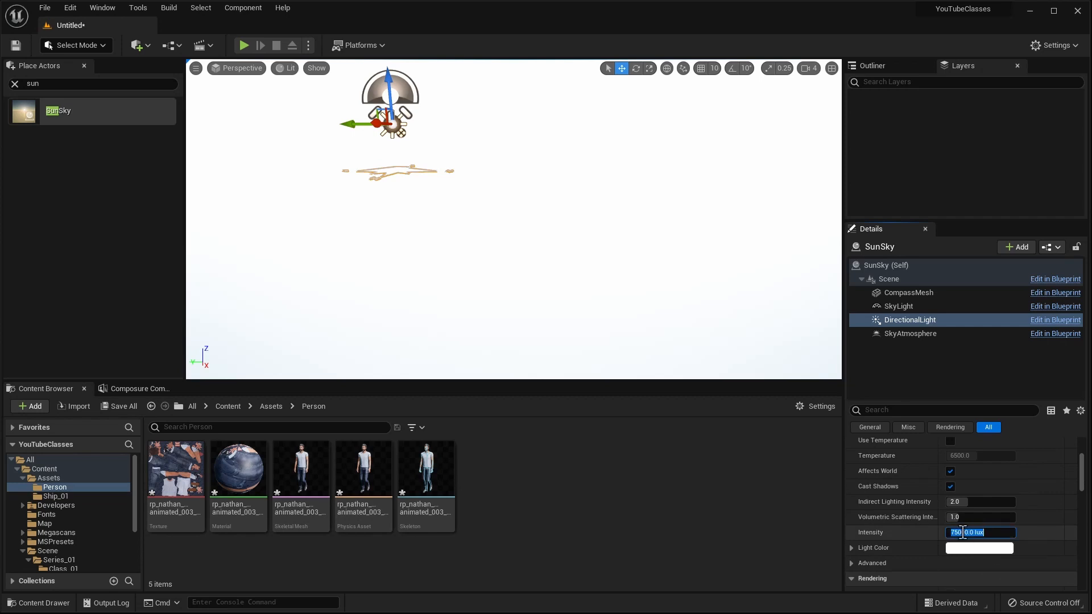
text(10)
key(Return)
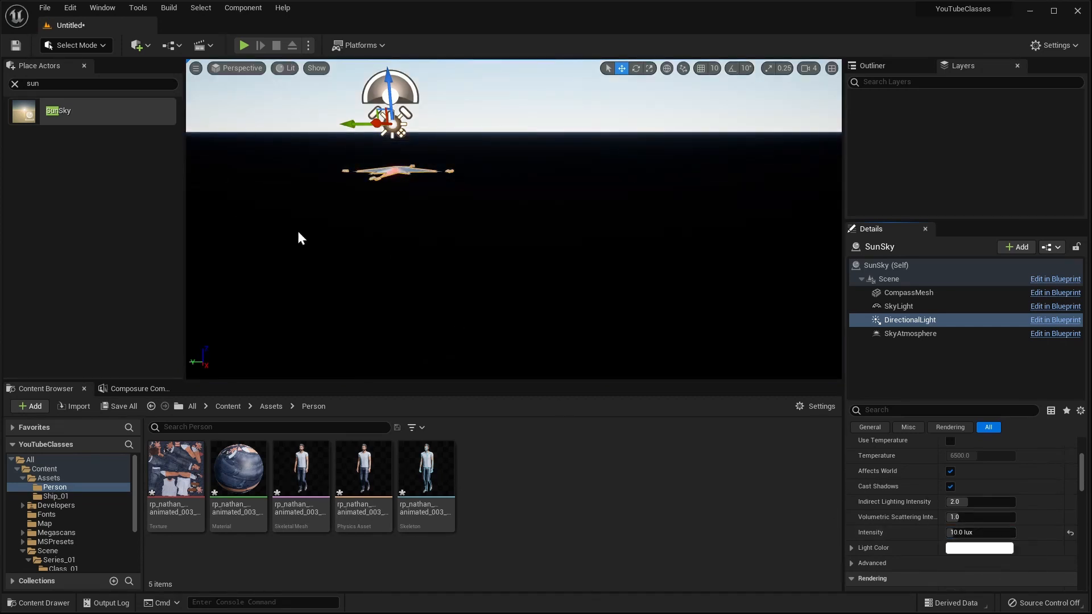
Add a ground plane to the level with a uniform scale of 500 and its location reset to 0, 0, 0.
click(74, 84)
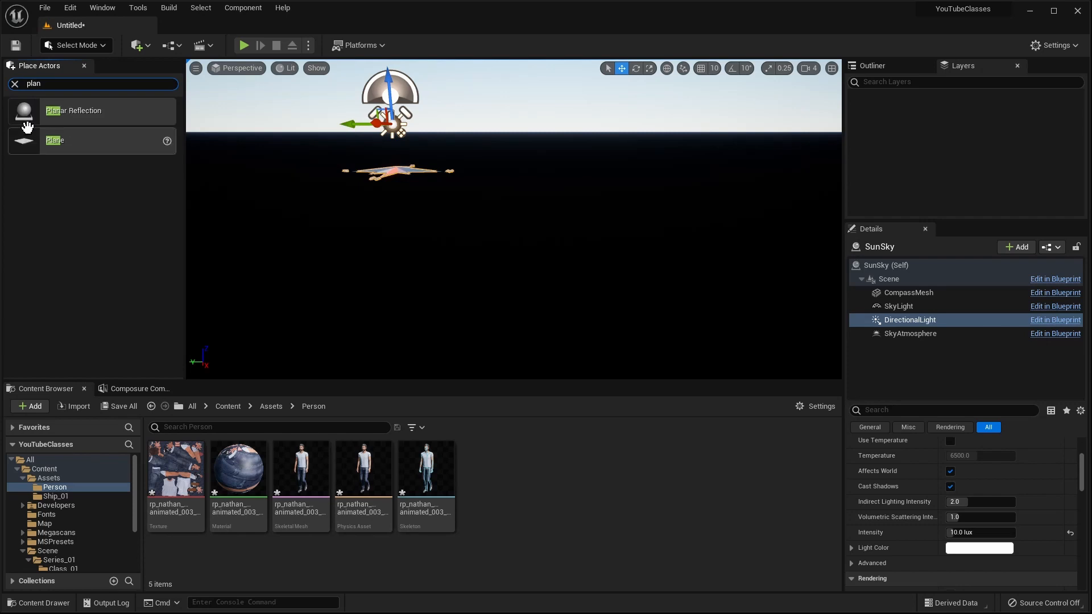
drag(34, 140, 467, 266)
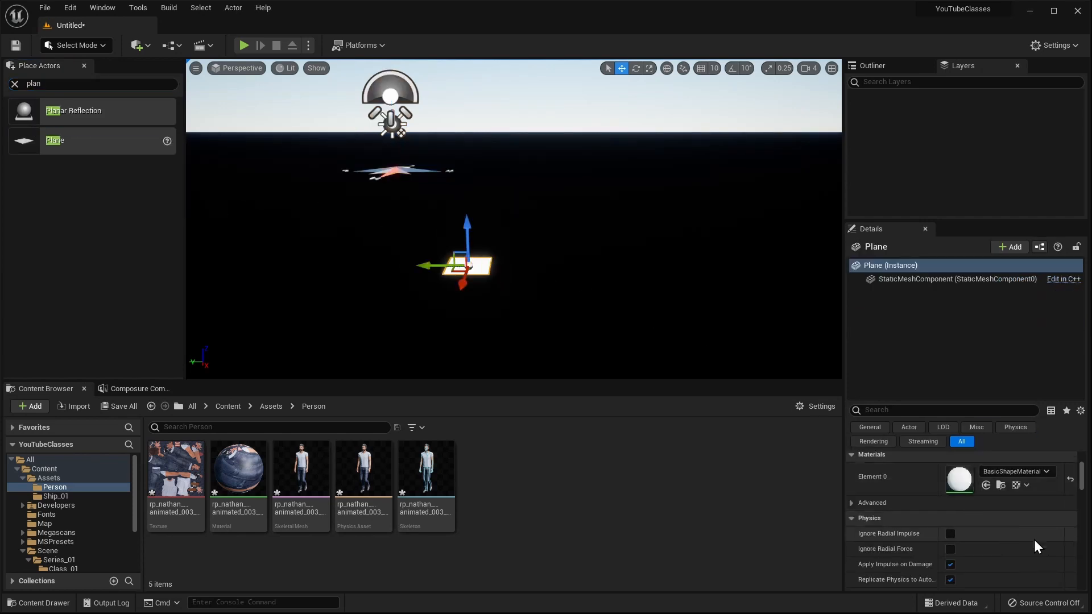
scroll(1041, 543, up, 5)
click(1038, 505)
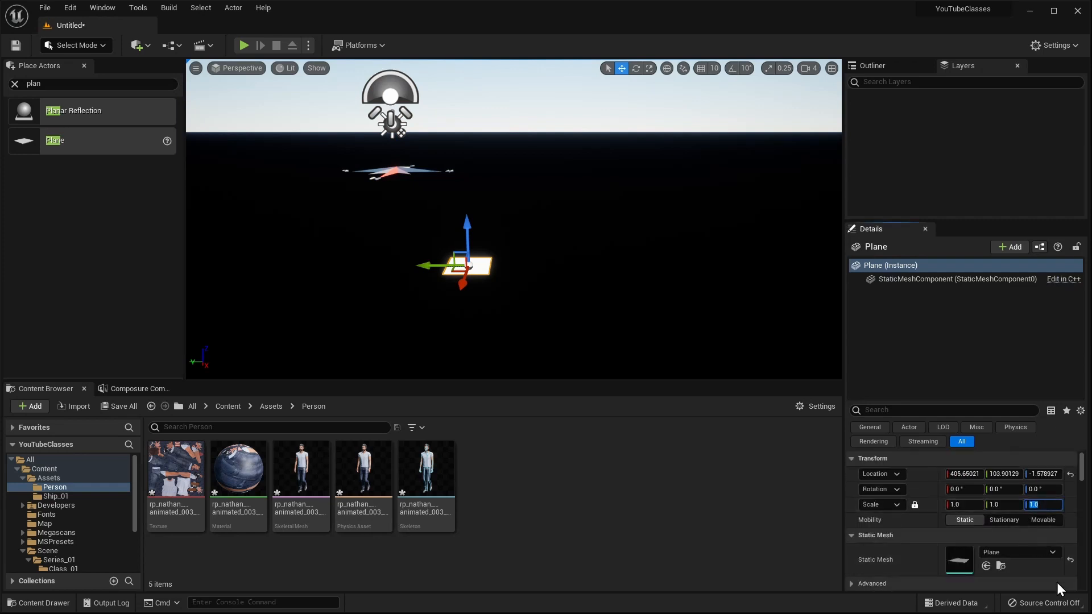
text(500)
key(Return)
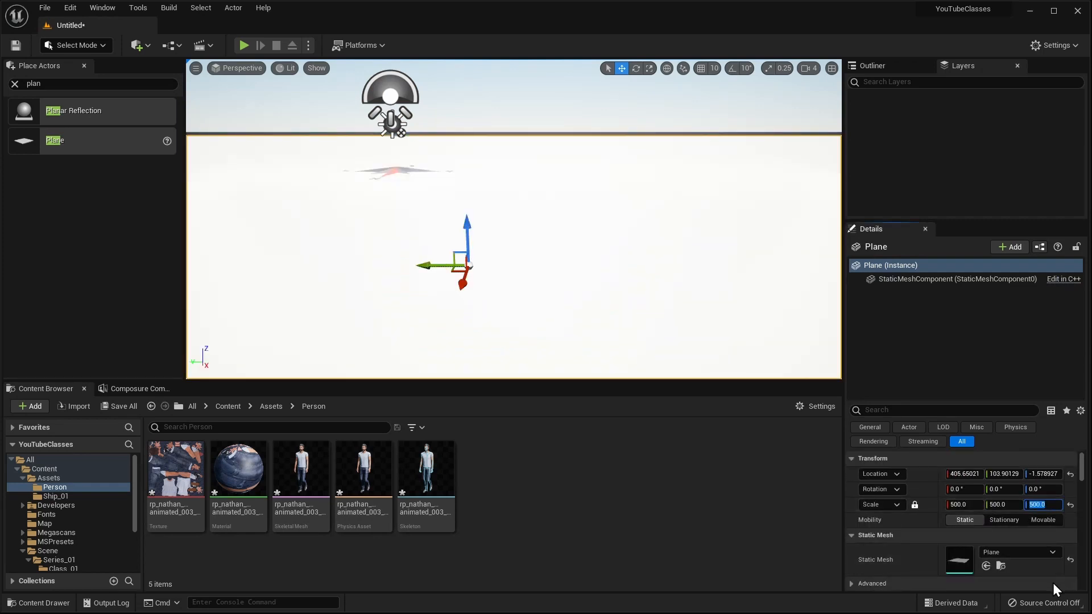
click(915, 504)
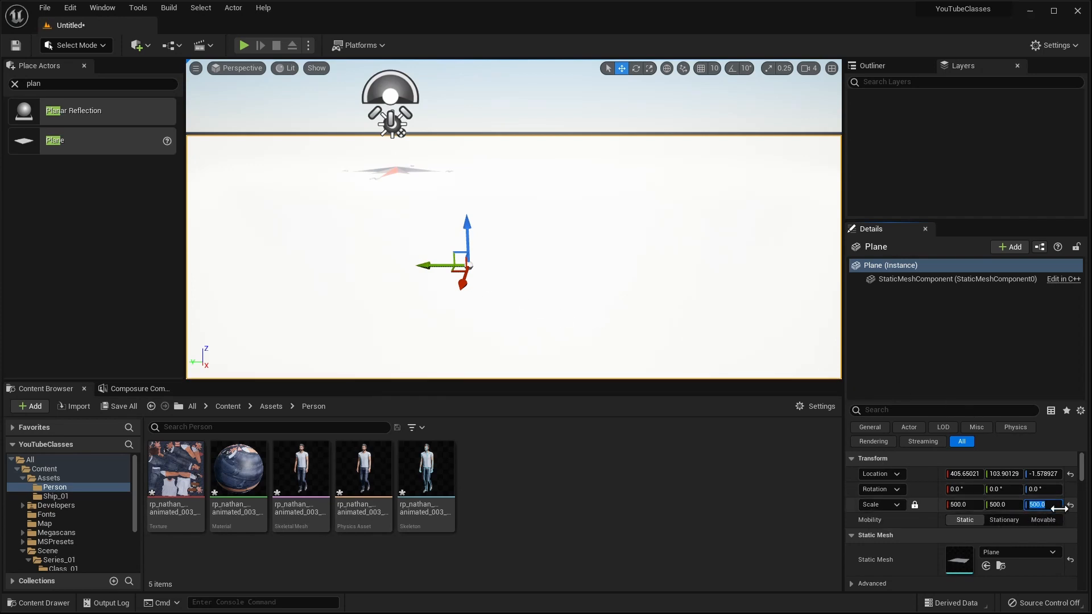
click(1070, 473)
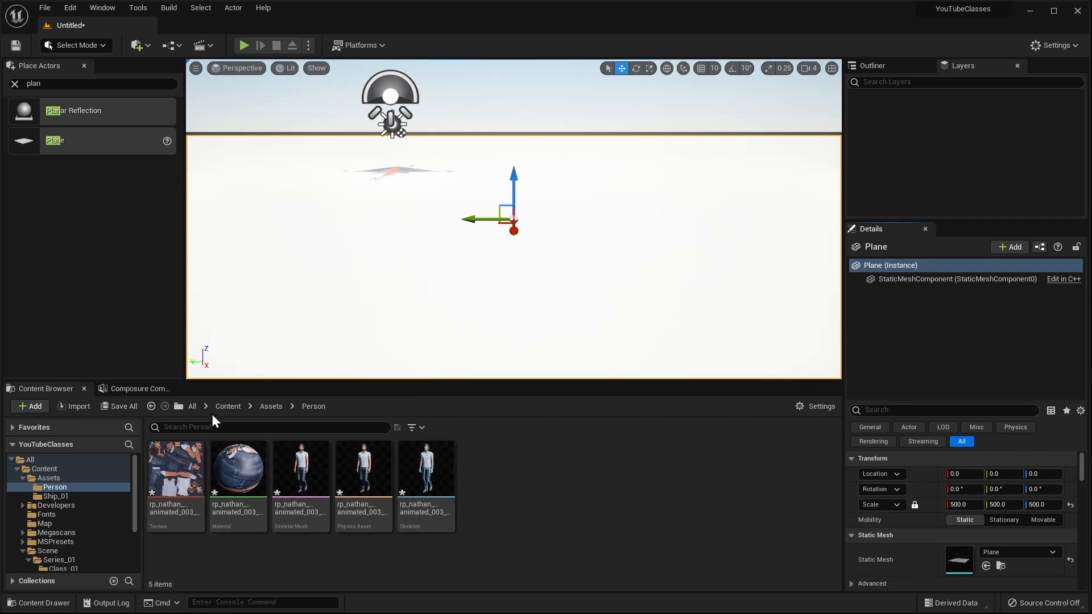
Save all imported assets and save the level as DemoMap in Scene/Series_01/Class_03.
click(117, 410)
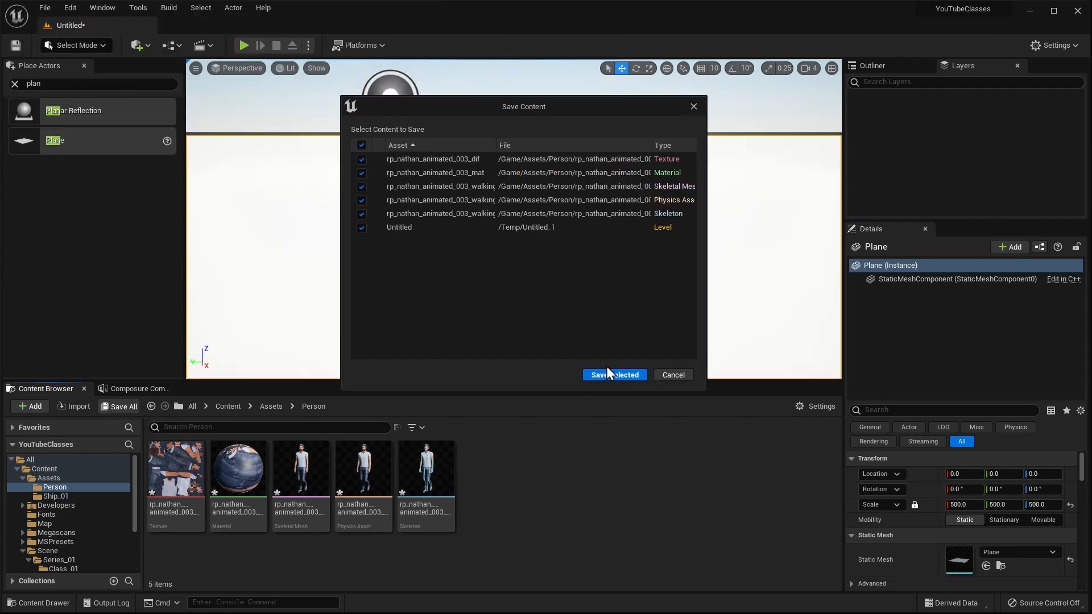
click(608, 374)
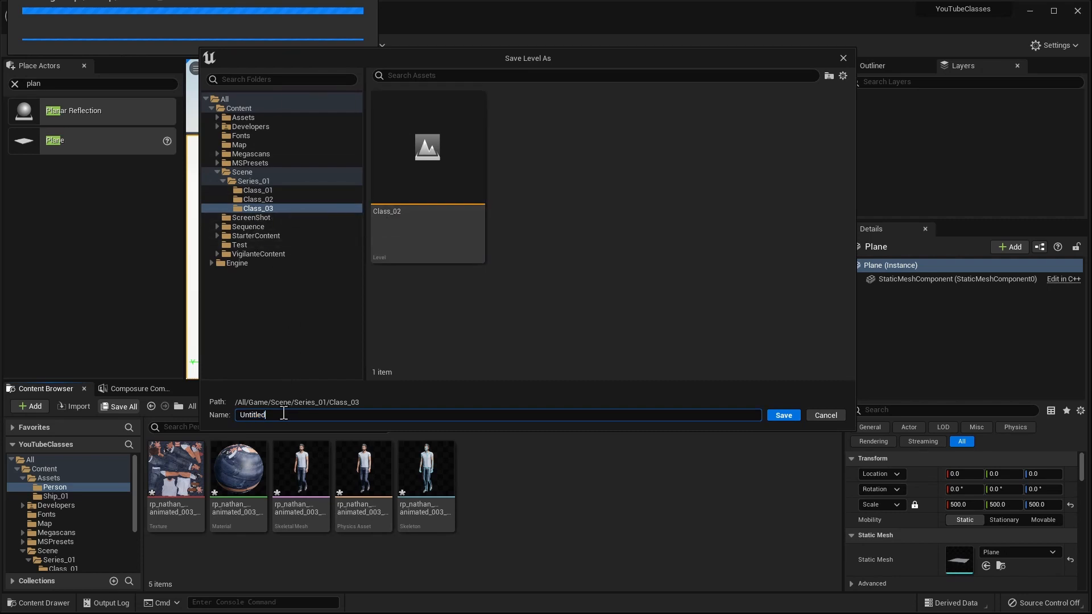
text(DemoMap)
key(Return)
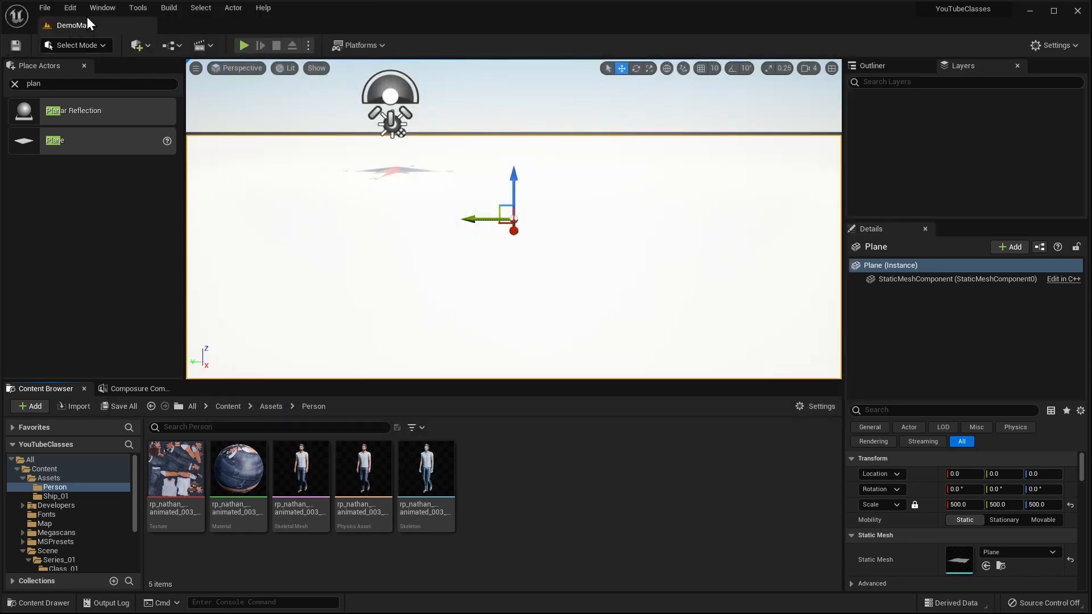
click(45, 9)
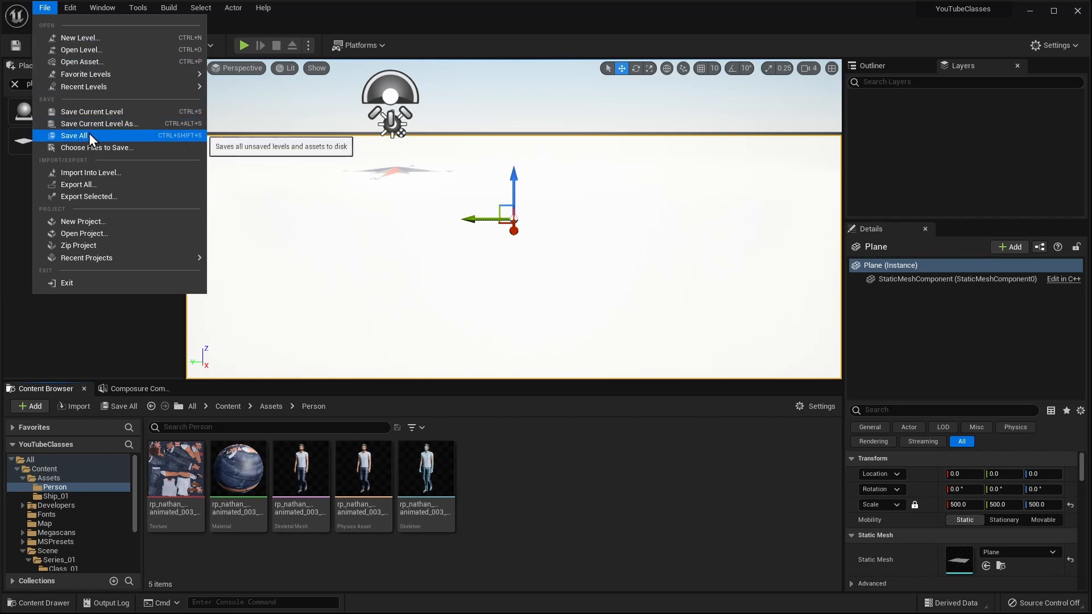
mouse_move(115, 81)
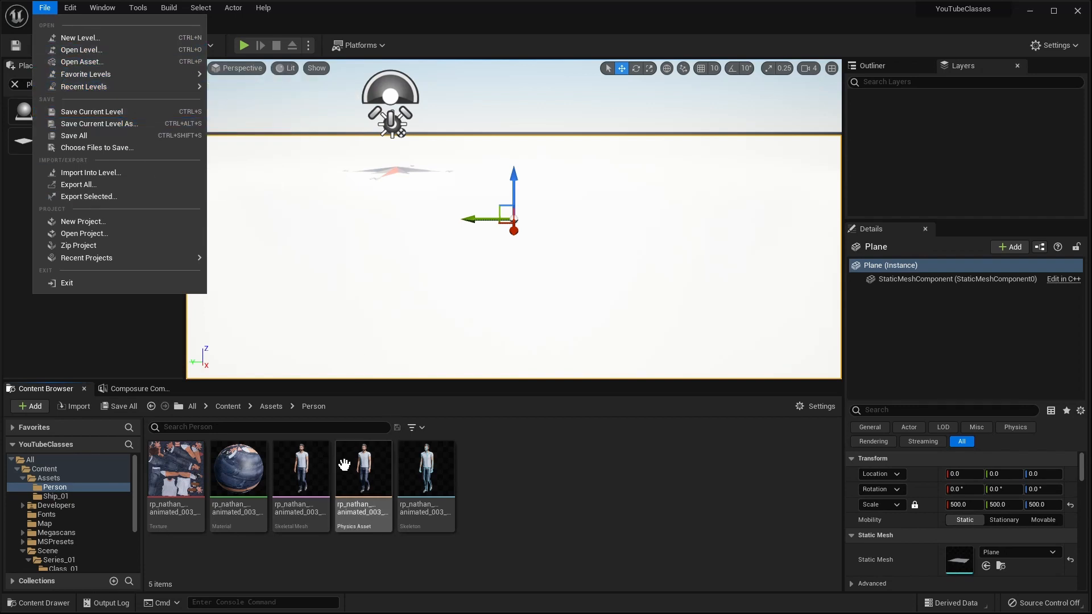
right_click(364, 468)
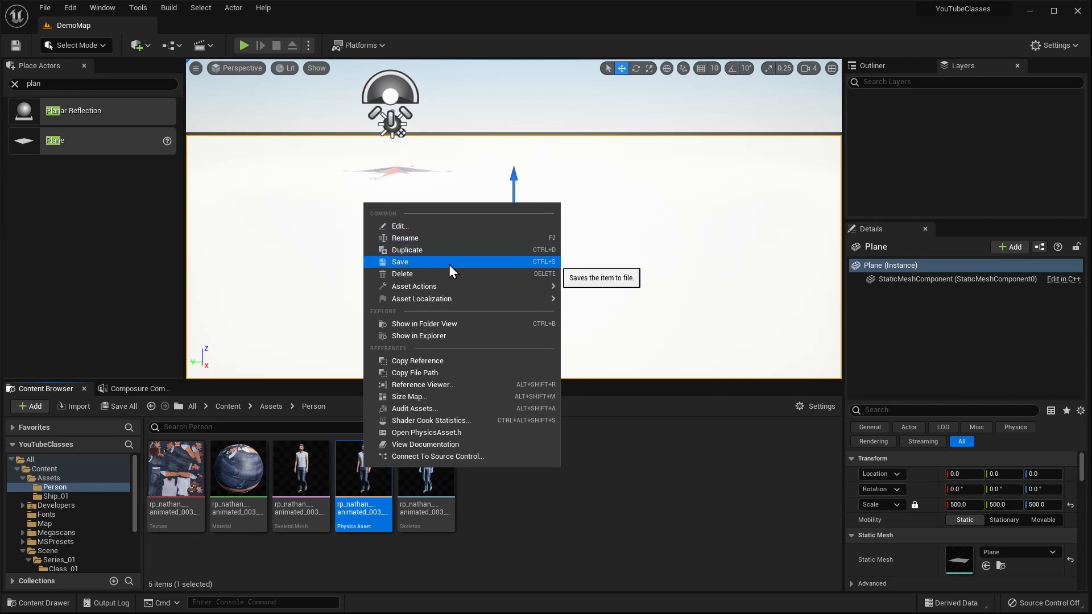
click(475, 525)
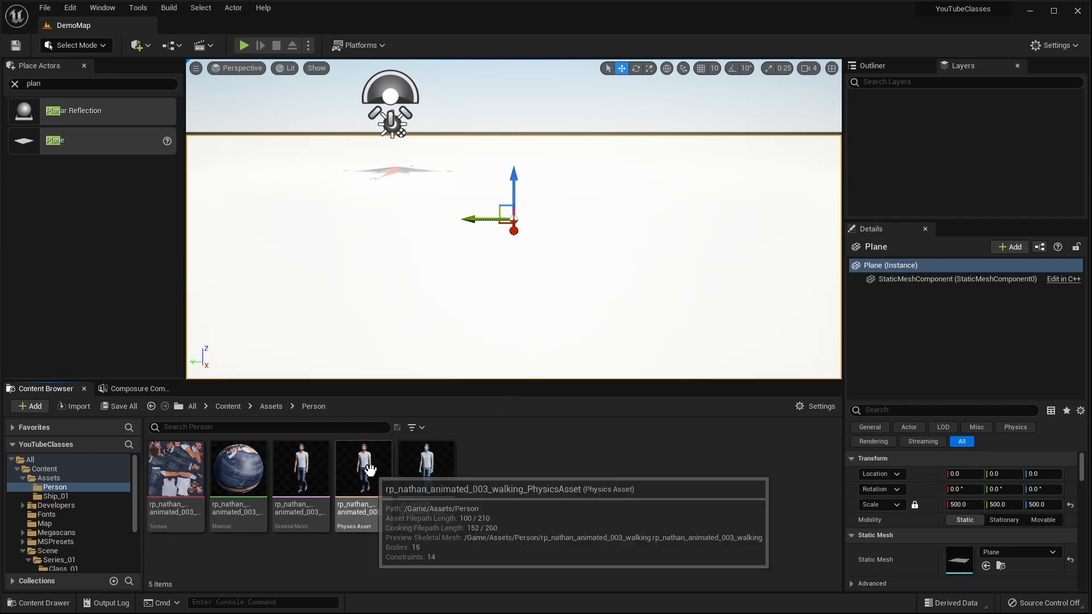
mouse_move(432, 476)
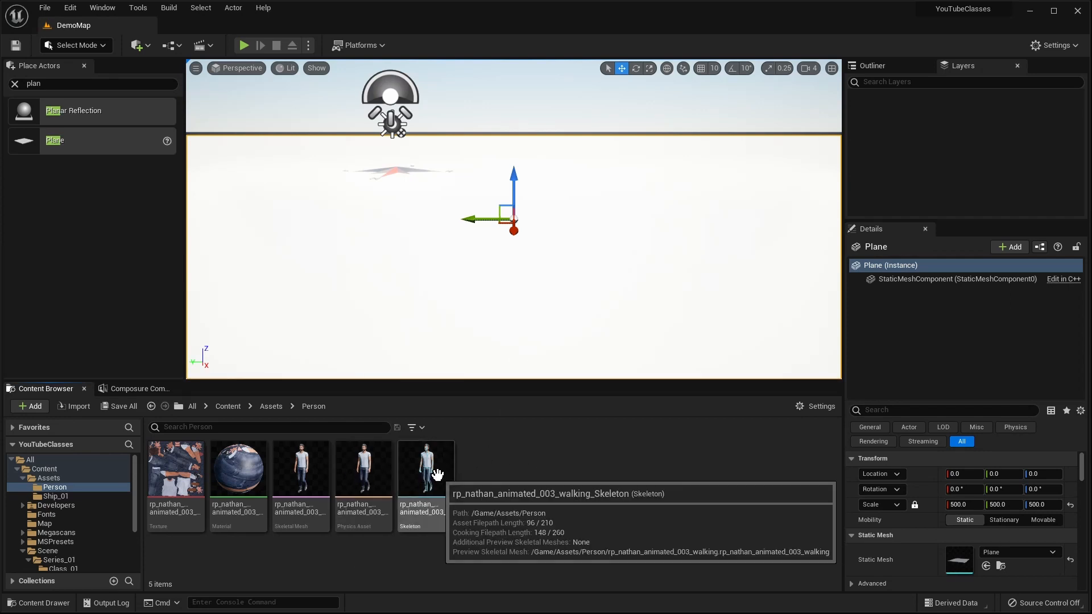
mouse_move(371, 470)
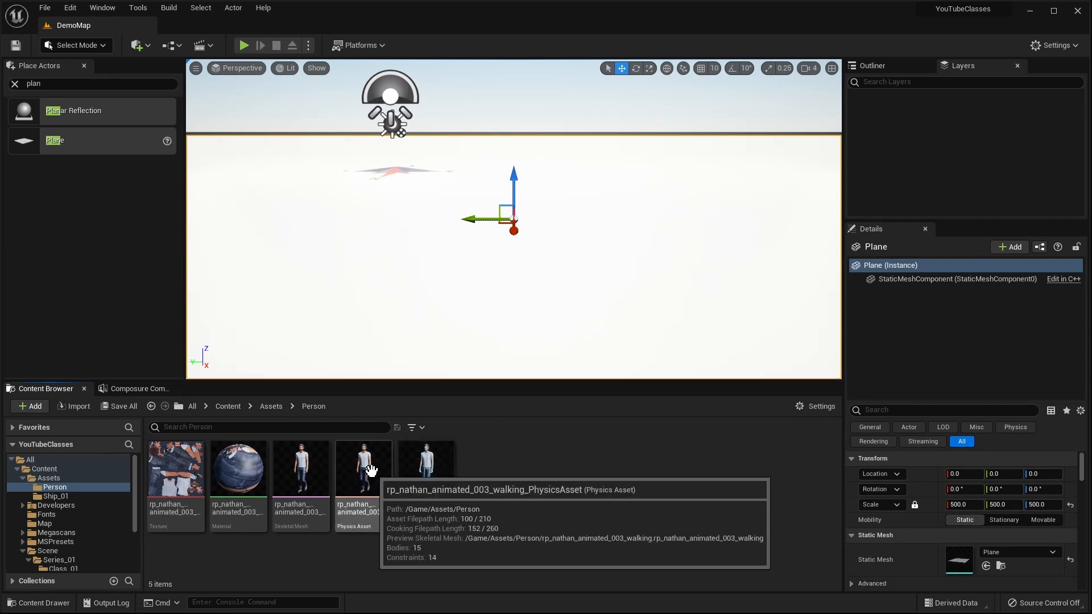
Place the rp_nathan_animated_003_walking skeletal mesh on the plane and rotate it to about -144° around the vertical axis.
mouse_move(301, 470)
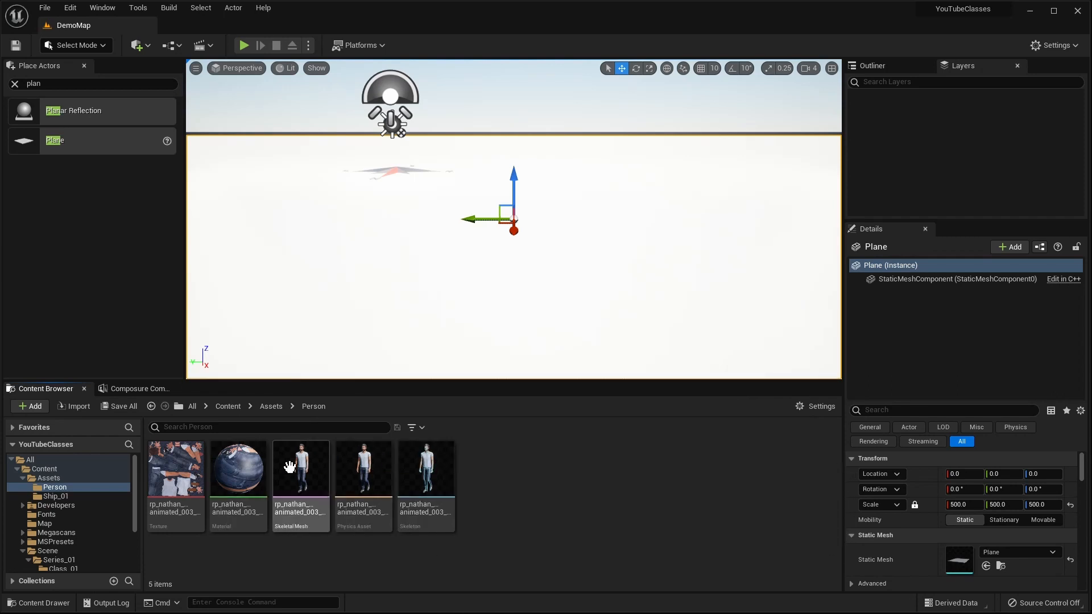
drag(307, 463, 444, 296)
key(e)
Inspect the node graph of the imported rp_nathan_animated_003_mat material and close its editor.
double_click(239, 475)
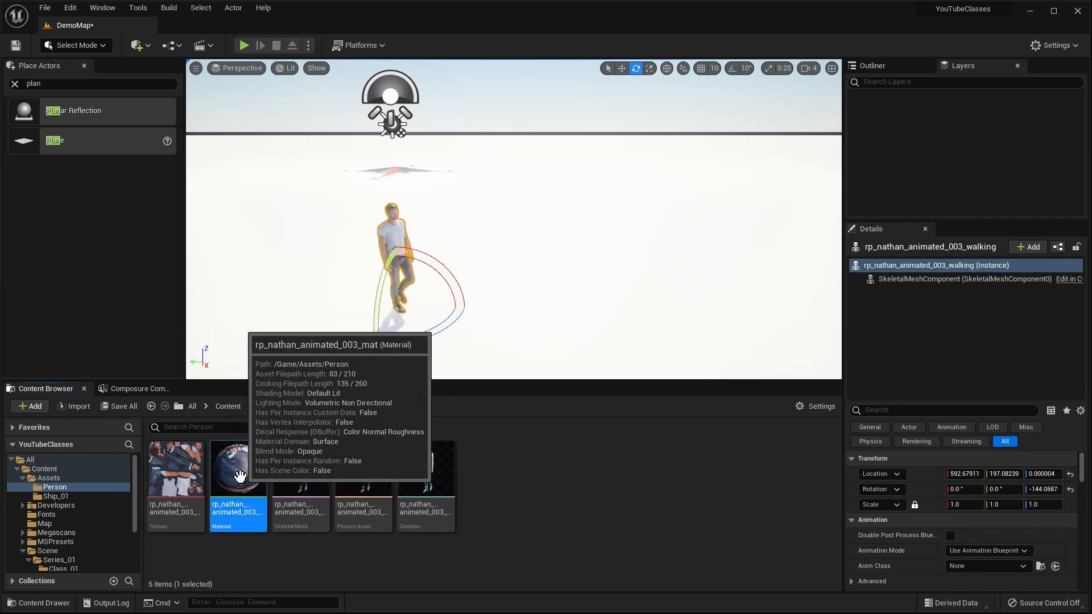
click(462, 134)
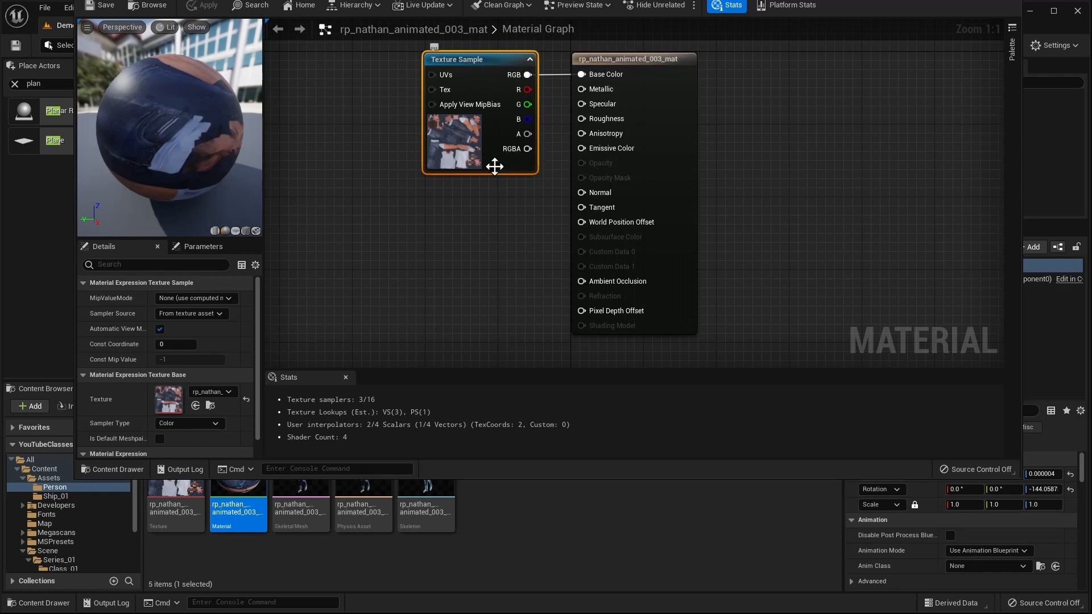
drag(762, 239, 389, 86)
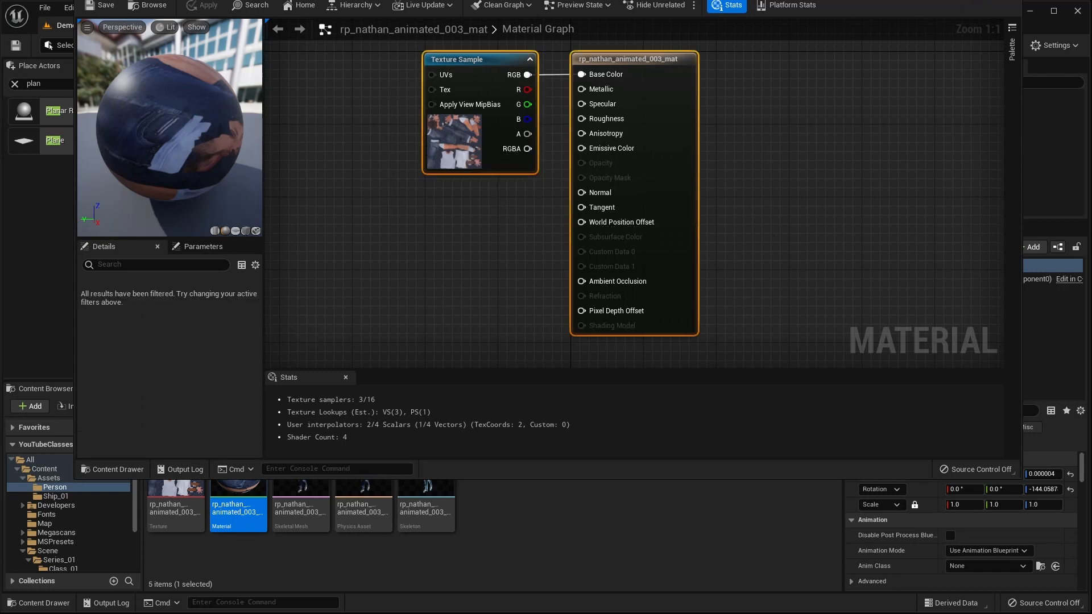
key(alt+F4)
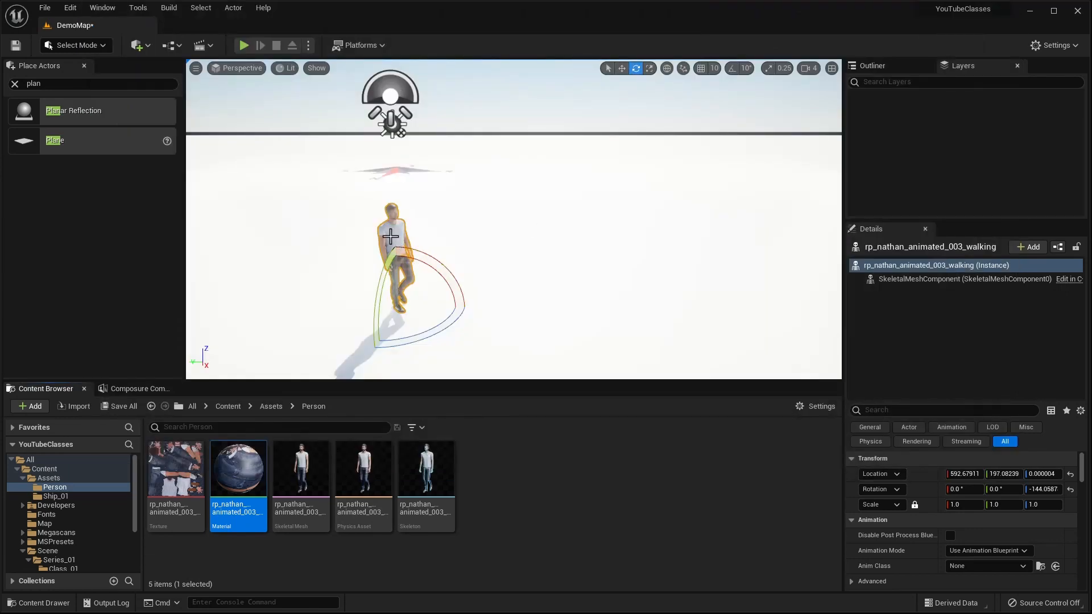
click(504, 487)
right_click(514, 493)
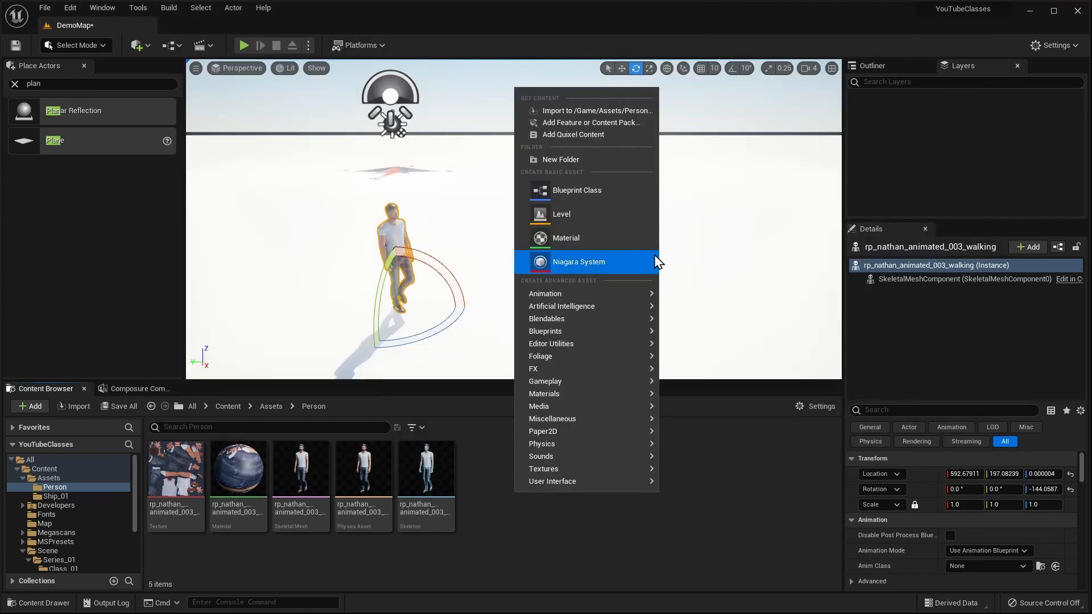
click(741, 543)
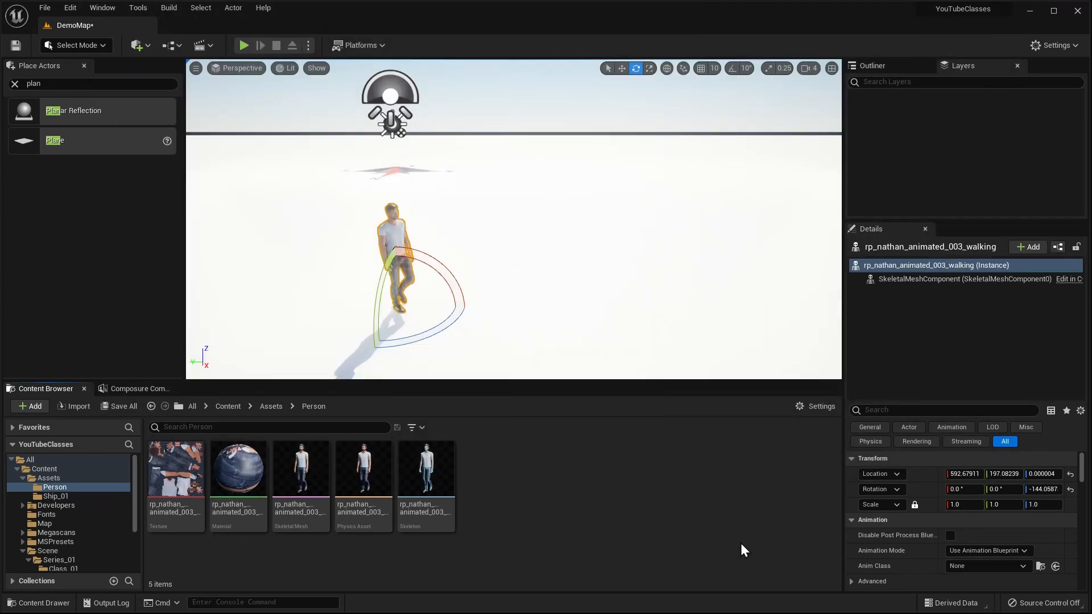
Create a new material named Person_Mat in the Person folder.
right_click(554, 508)
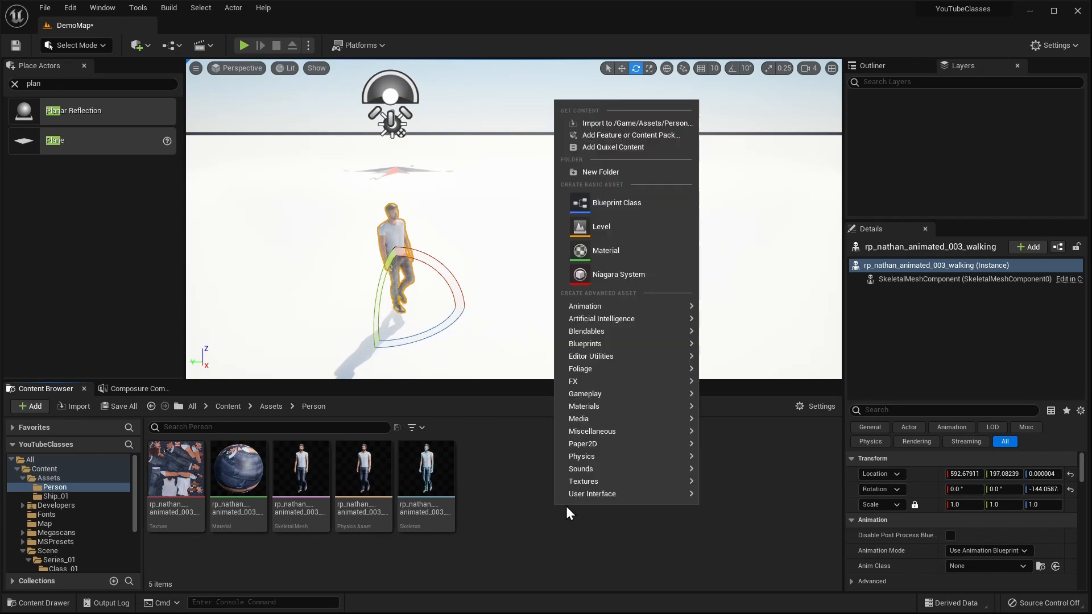
click(641, 251)
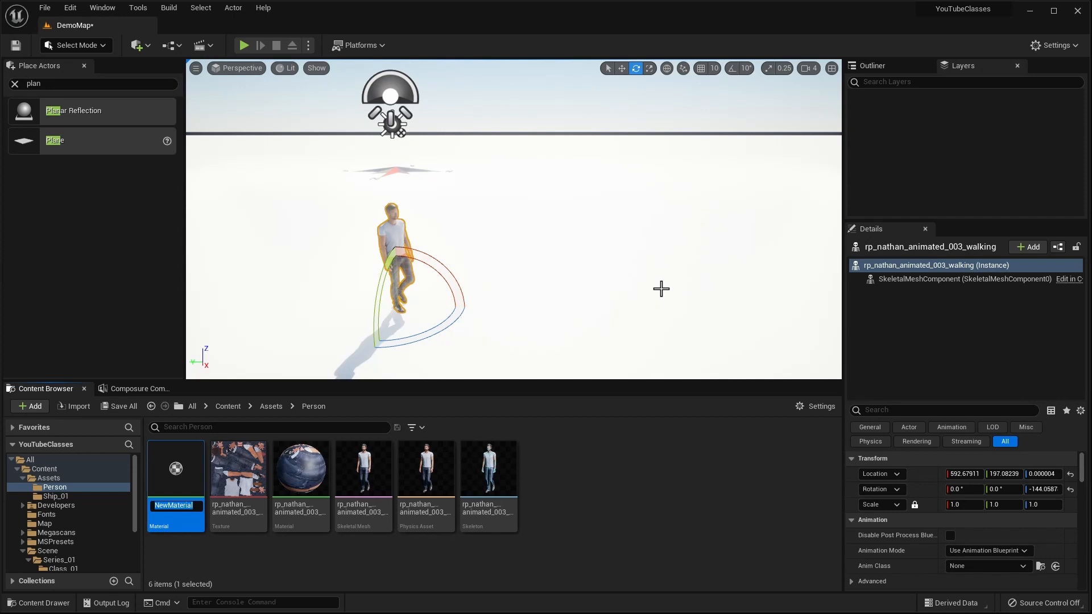
text(Person_Mat)
key(Return)
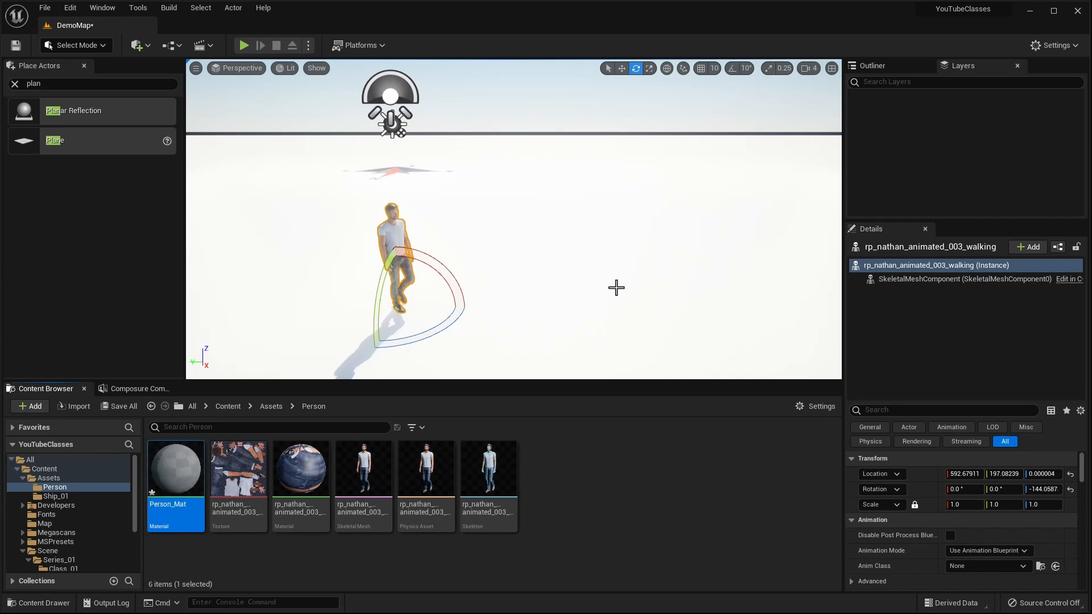
Open the Person_Mat material for editing and shift its result node aside to make room for texture nodes.
double_click(186, 463)
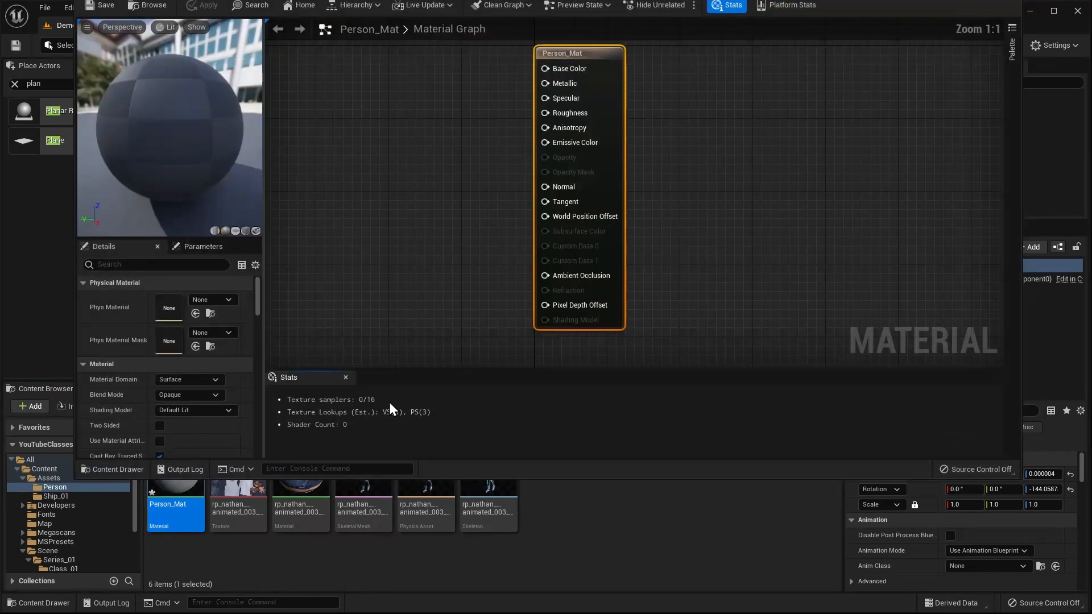
drag(691, 3, 690, 65)
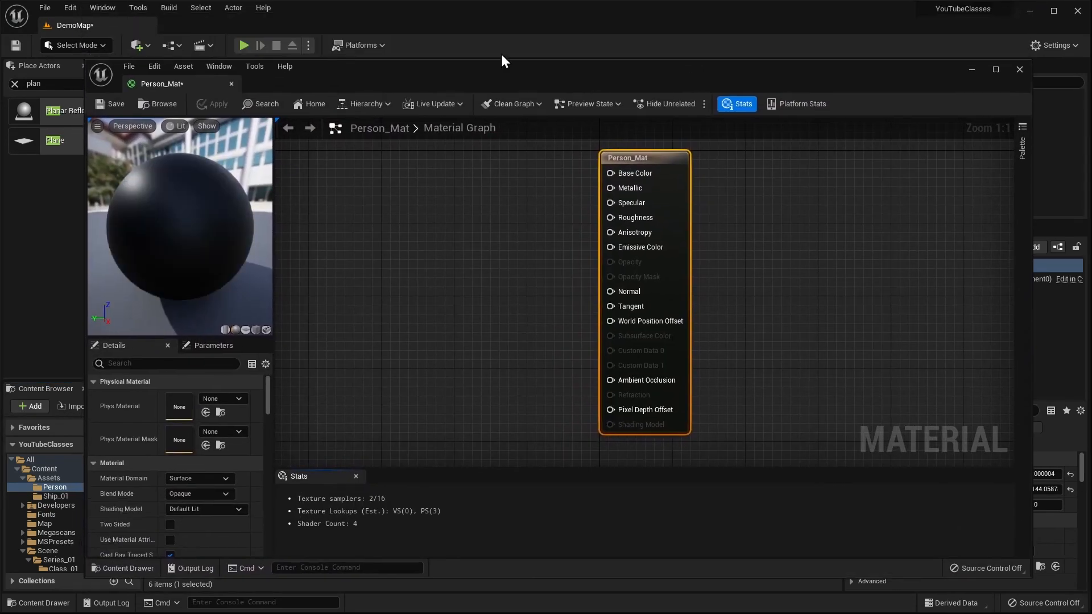
drag(679, 218, 751, 219)
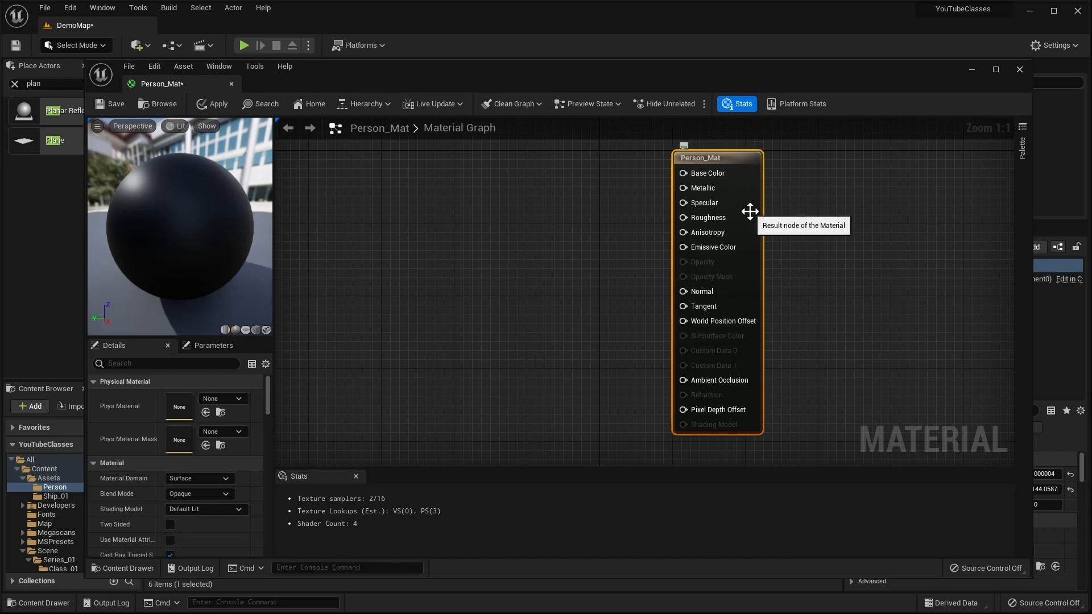
drag(749, 211, 805, 211)
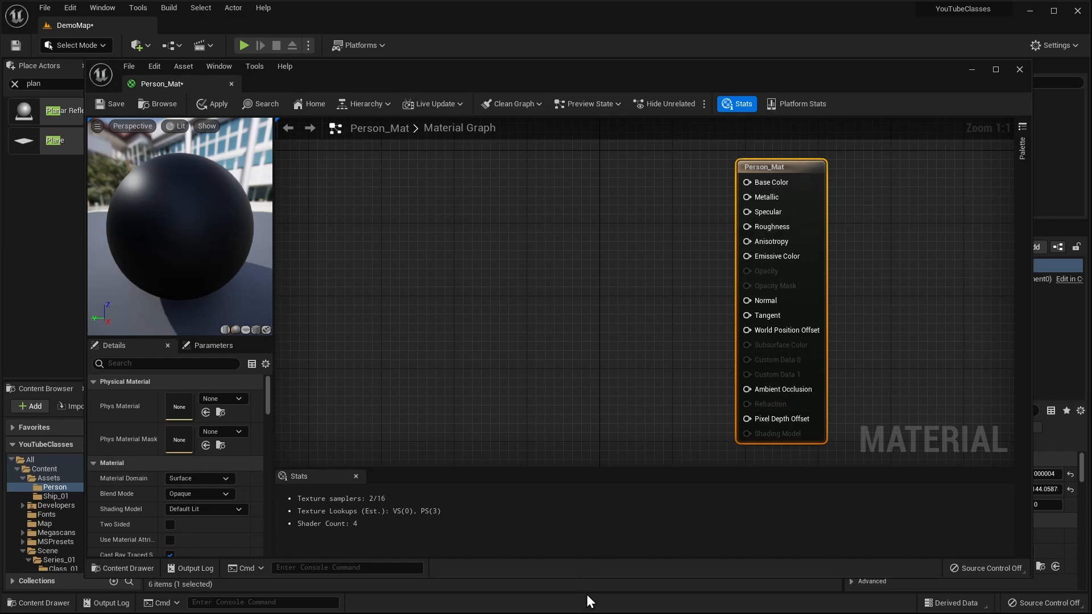
Switch to File Explorer and select the dif, gloss, mask01, mask02 and norm JPG textures in the tex folder.
key(alt+Tab)
drag(698, 226, 958, 143)
drag(864, 66, 820, 326)
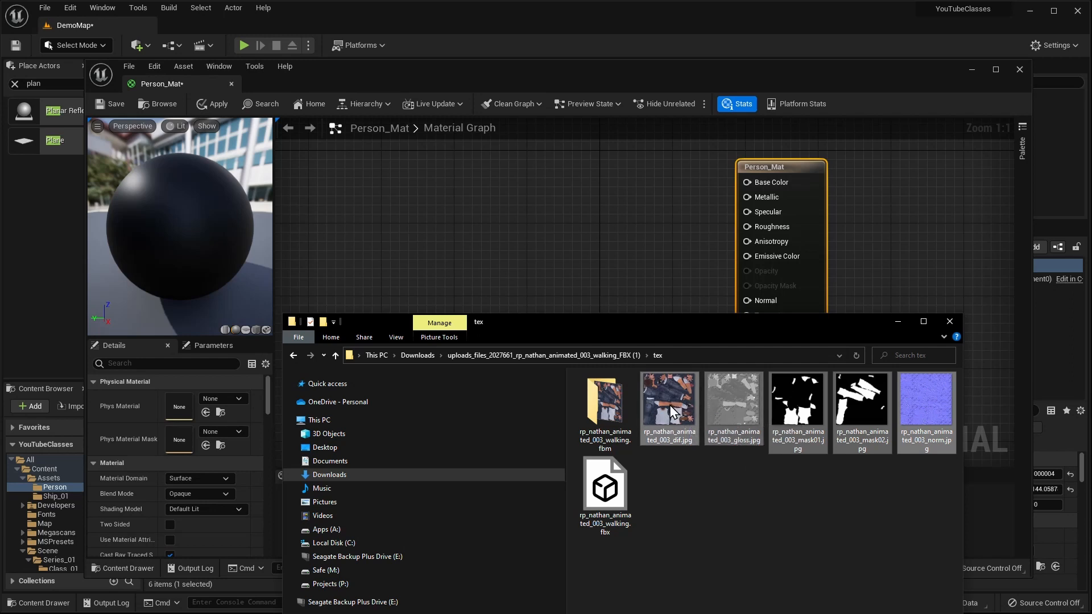
Try to add the selected texture files directly from the tex folder to the Person_Mat material graph.
drag(670, 405, 845, 233)
click(973, 67)
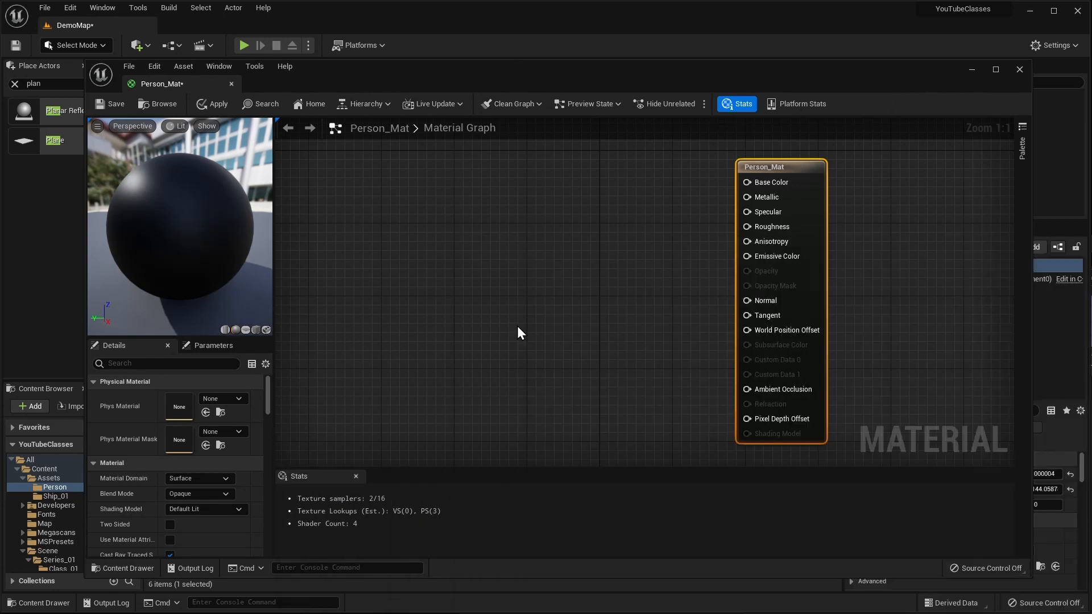
drag(761, 81, 697, 92)
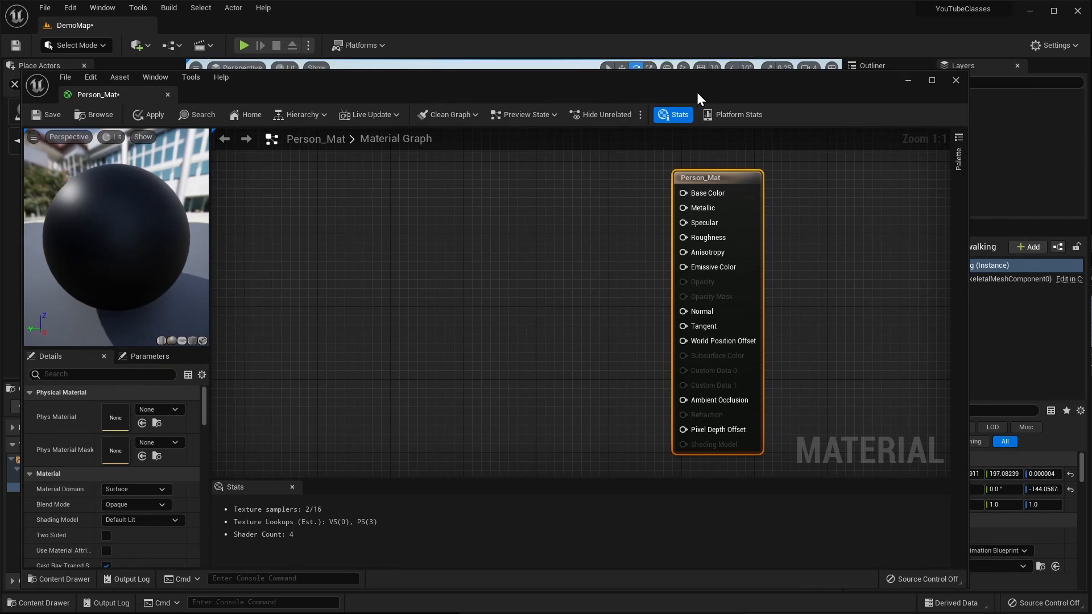
Import the five selected texture files into the Person folder and save all modified content.
click(908, 80)
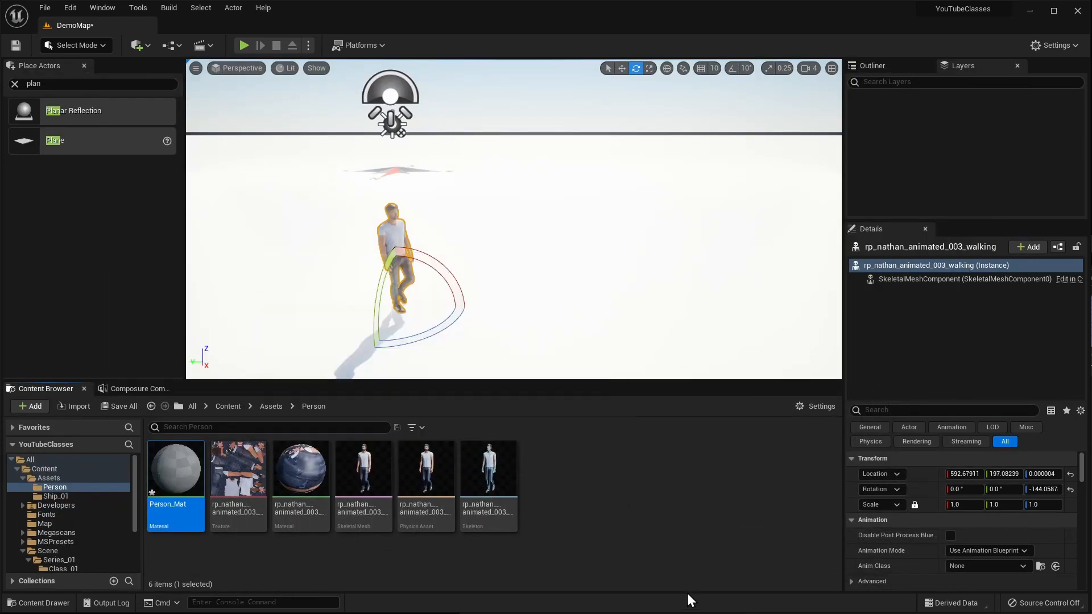
key(alt+Tab)
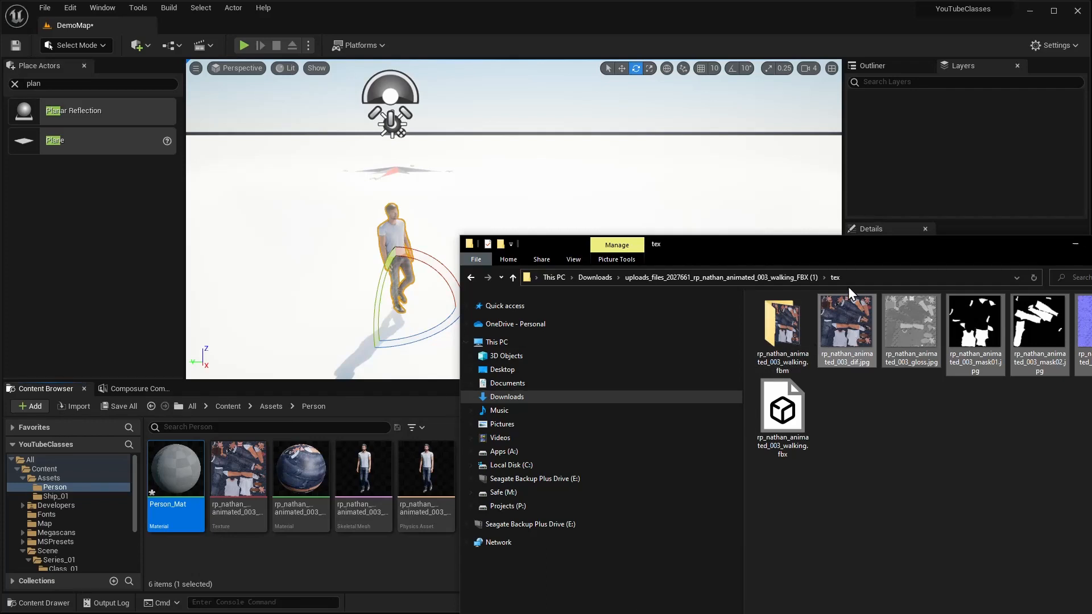
drag(848, 252, 974, 257)
drag(974, 319, 563, 499)
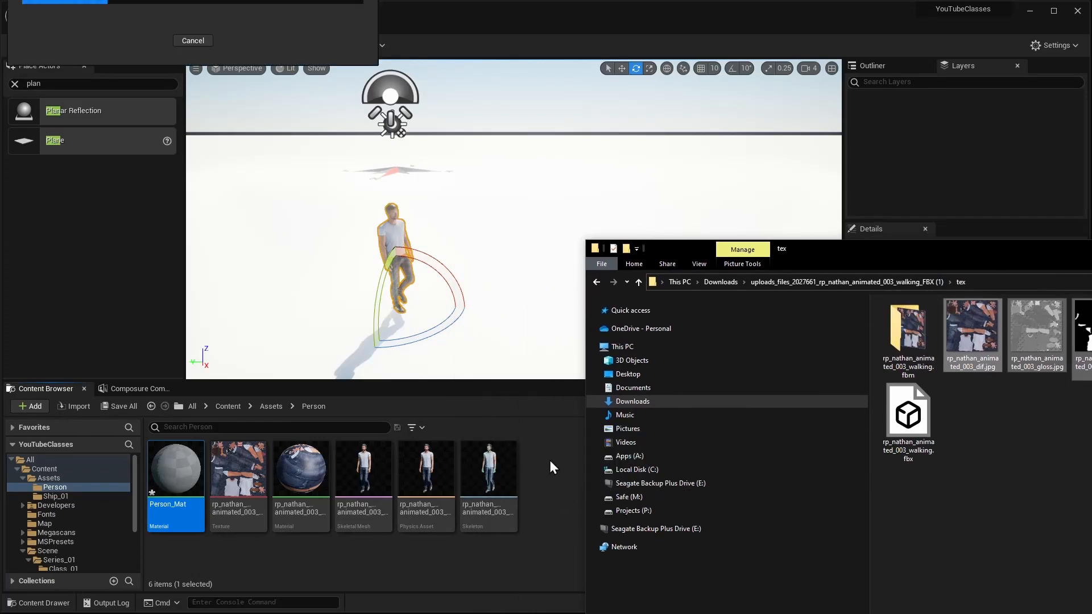
click(515, 562)
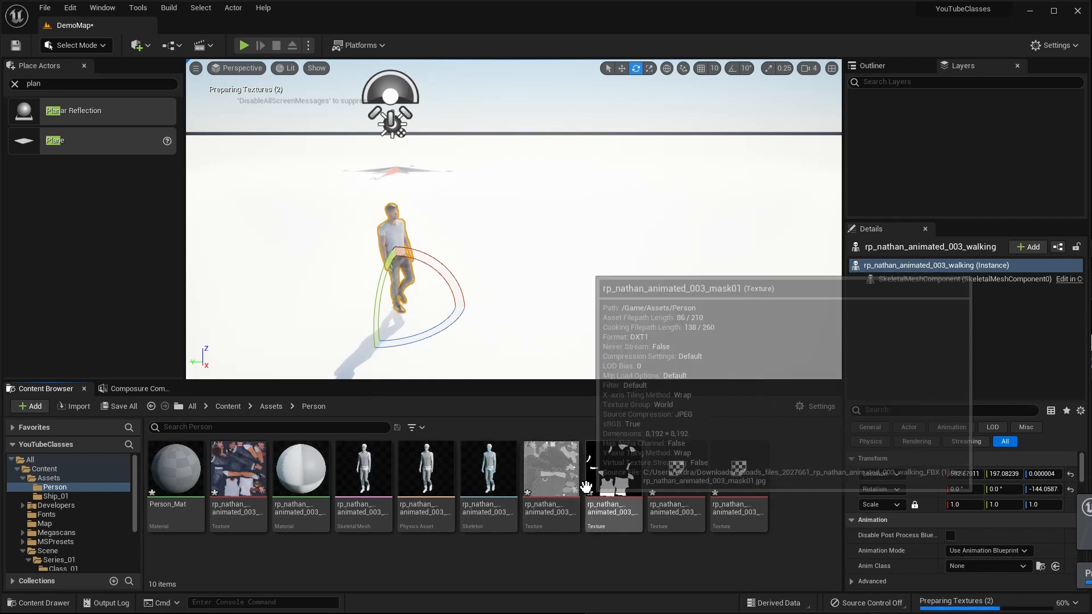
click(126, 406)
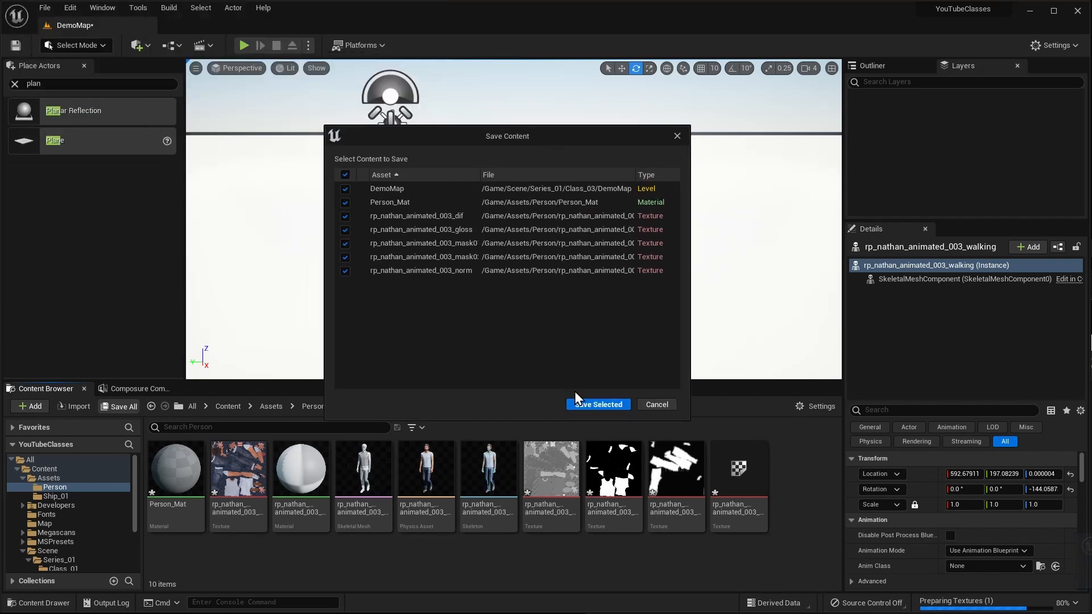
click(583, 404)
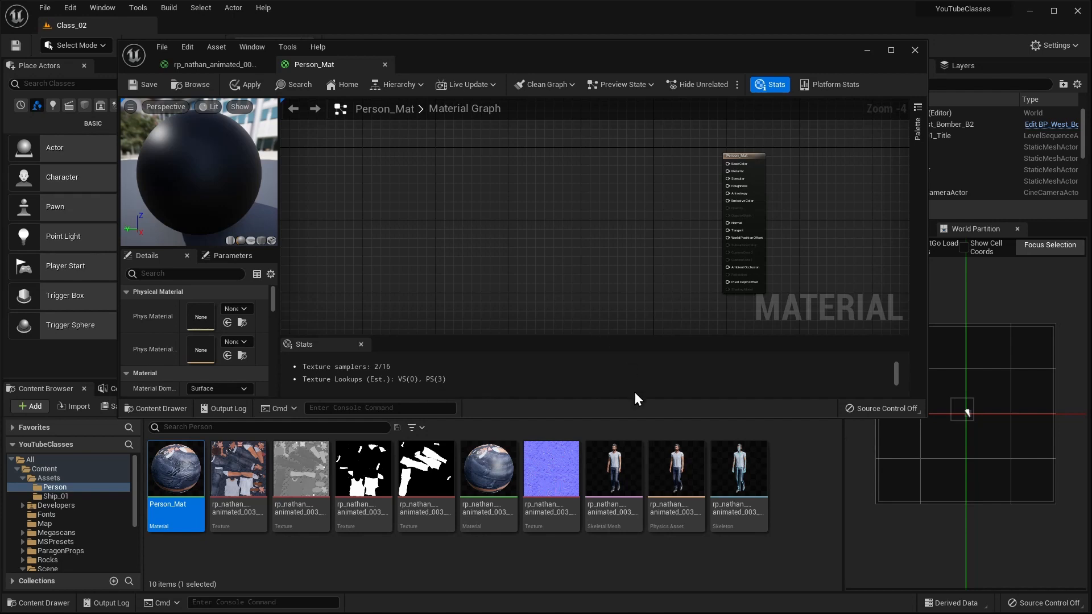
Add the dif and norm textures to the Person_Mat graph as texture samples and place the norm node below the dif node.
click(241, 475)
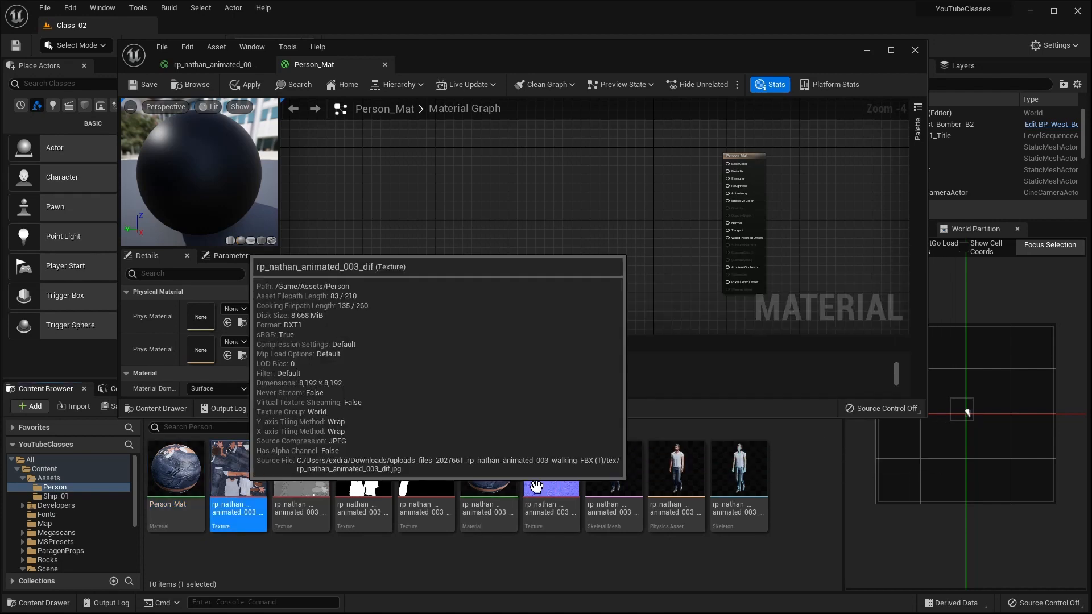
ctrl+click(537, 486)
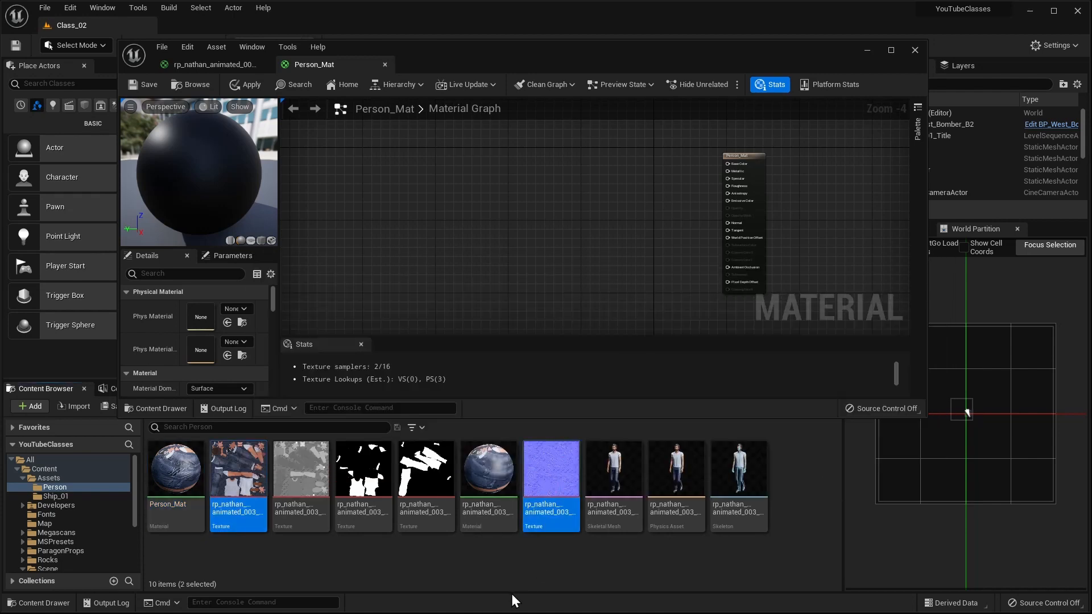
ctrl+click(292, 469)
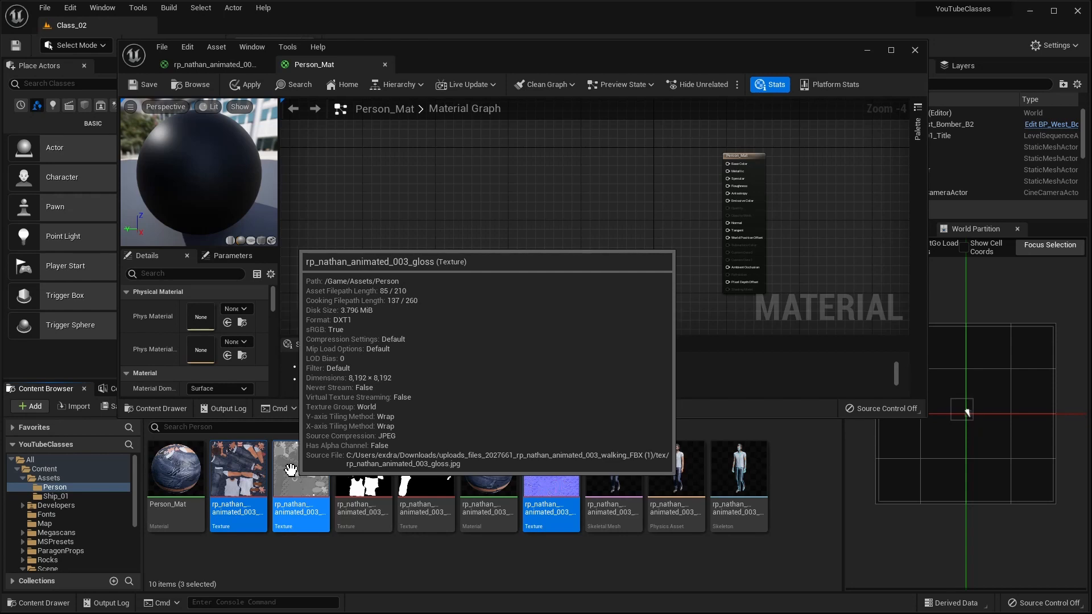
drag(292, 470, 441, 187)
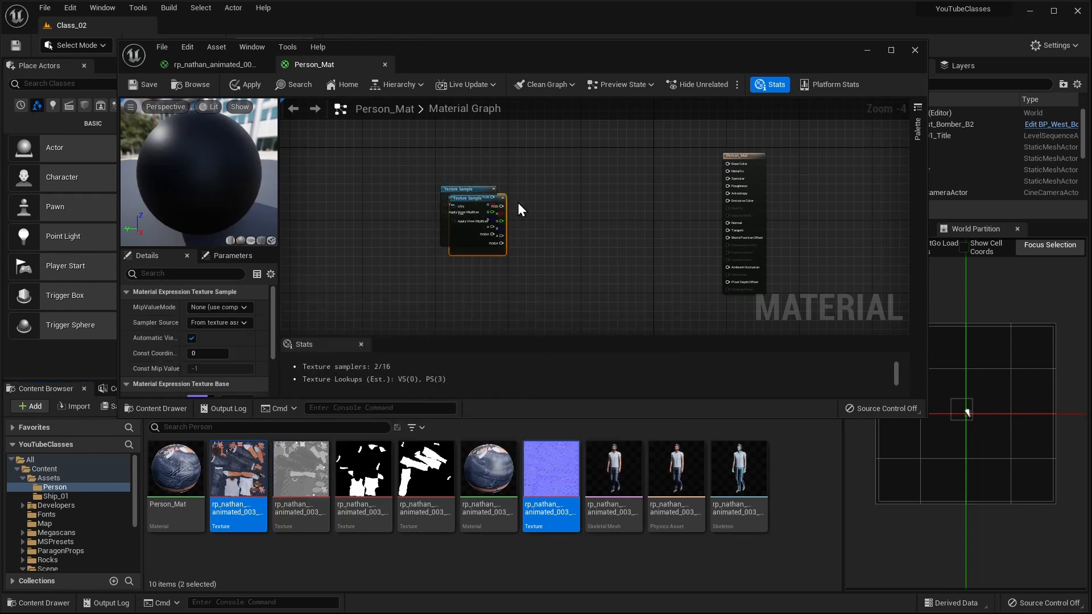
drag(468, 244, 541, 288)
drag(471, 243, 542, 210)
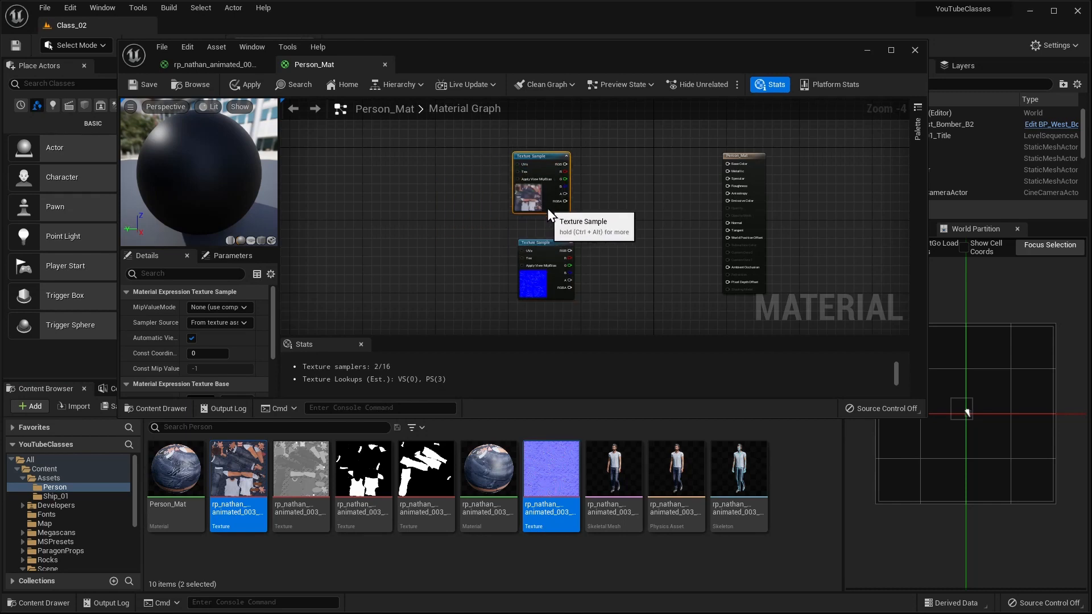
Add the gloss texture to the graph as a texture sample and stack the nodes with gloss below norm.
click(287, 480)
drag(287, 479, 630, 269)
drag(542, 287, 537, 269)
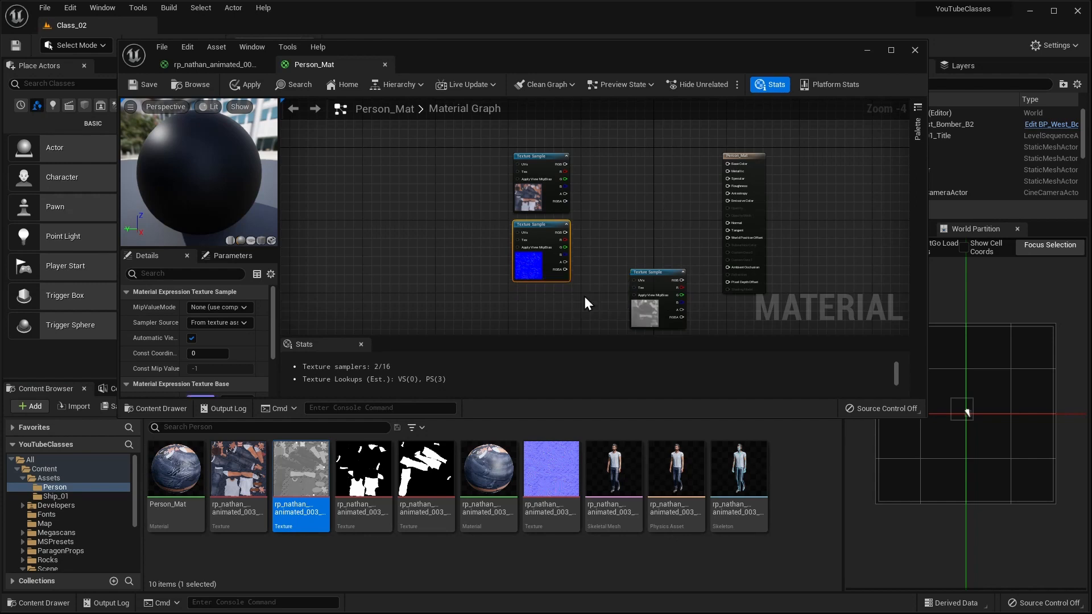
drag(632, 315, 524, 228)
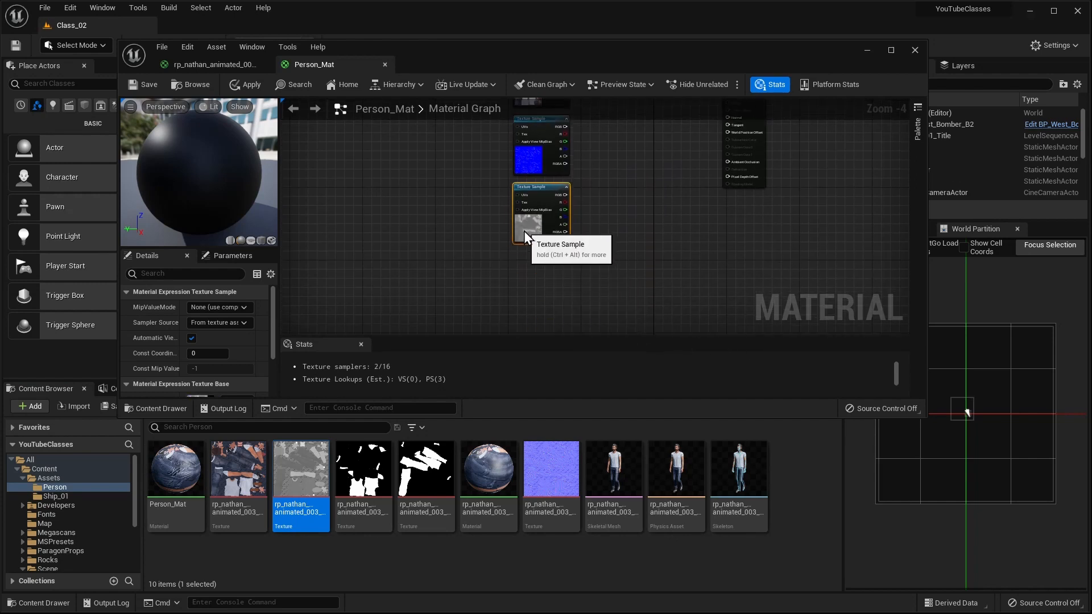
right_drag(653, 190, 536, 254)
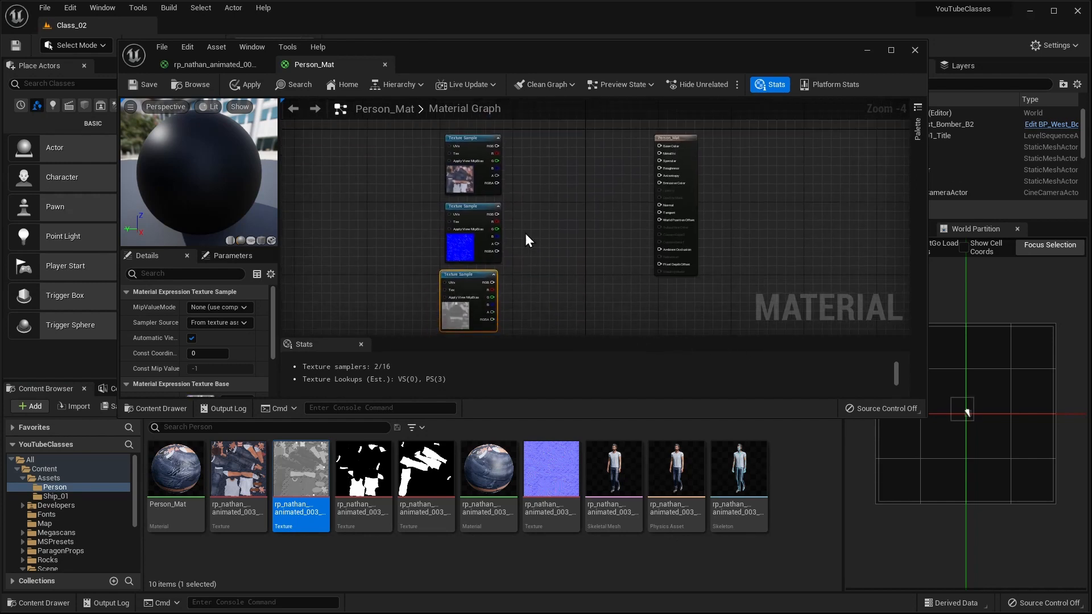
drag(419, 161, 484, 288)
drag(478, 241, 483, 193)
Connect the RGB outputs of the gloss, norm and dif samples to Specular, Normal and Base Color respectively.
scroll(544, 218, up, 2)
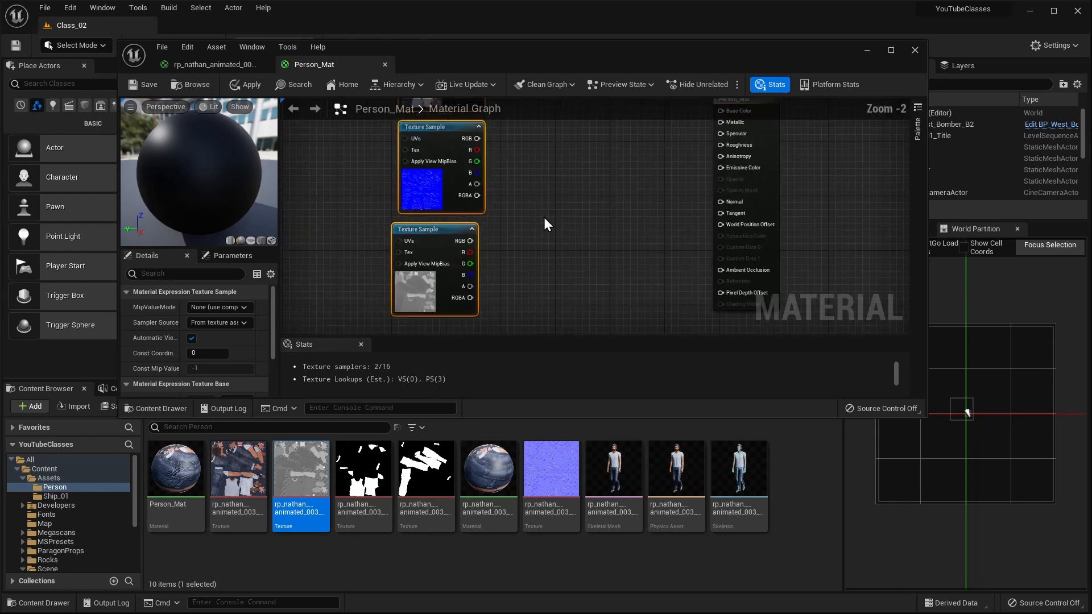
click(463, 265)
drag(434, 260, 683, 155)
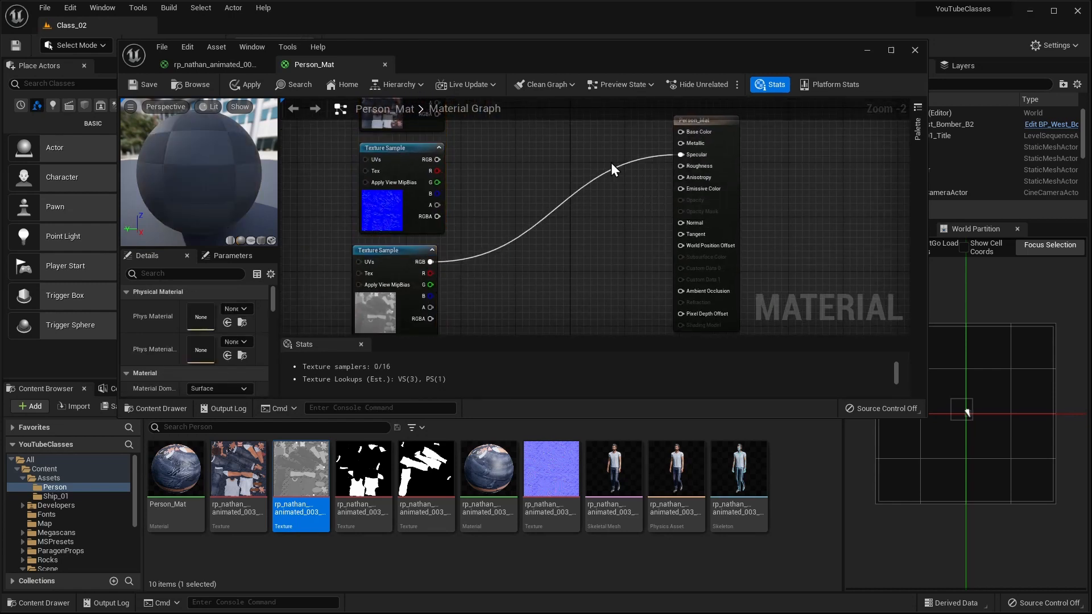
right_drag(472, 171, 536, 223)
drag(500, 215, 742, 257)
right_drag(535, 123, 512, 224)
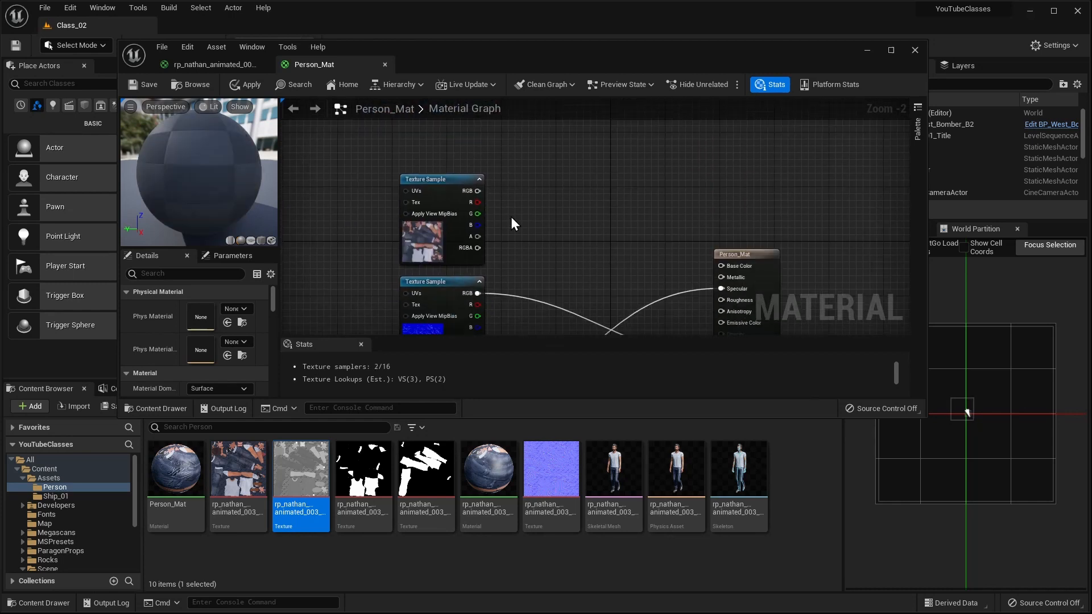
drag(477, 191, 724, 268)
Apply the graph changes to Person_Mat and save the material.
right_drag(599, 292, 575, 166)
scroll(574, 166, down, 1)
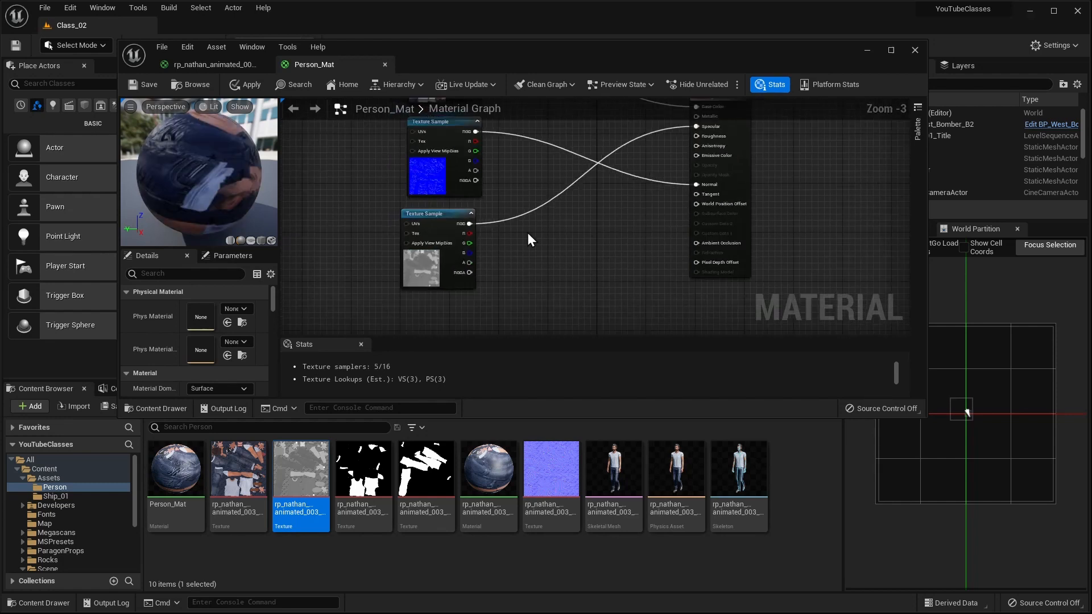
click(247, 86)
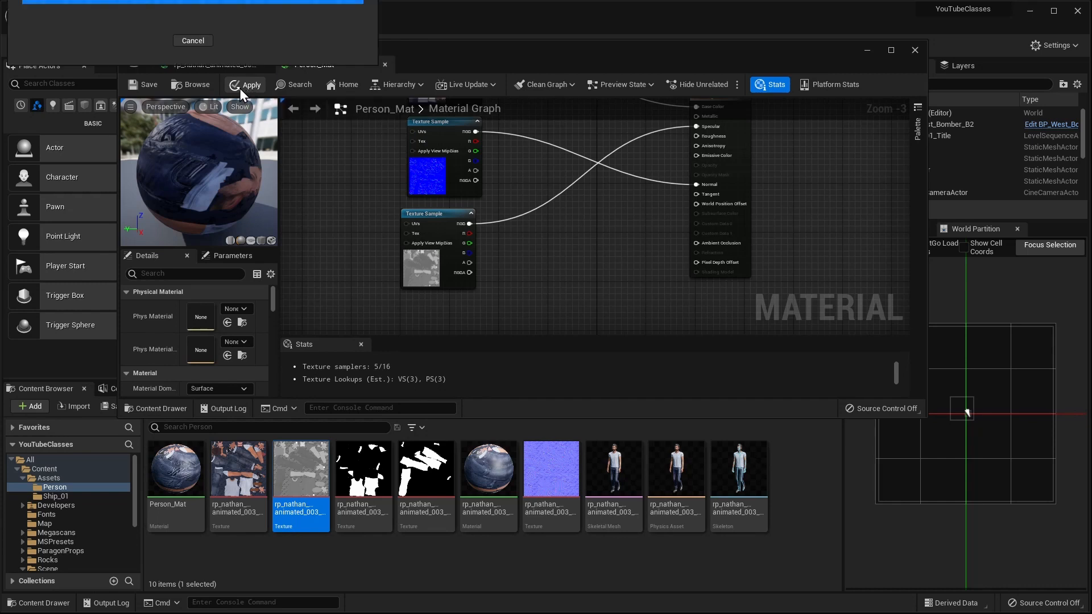
click(147, 84)
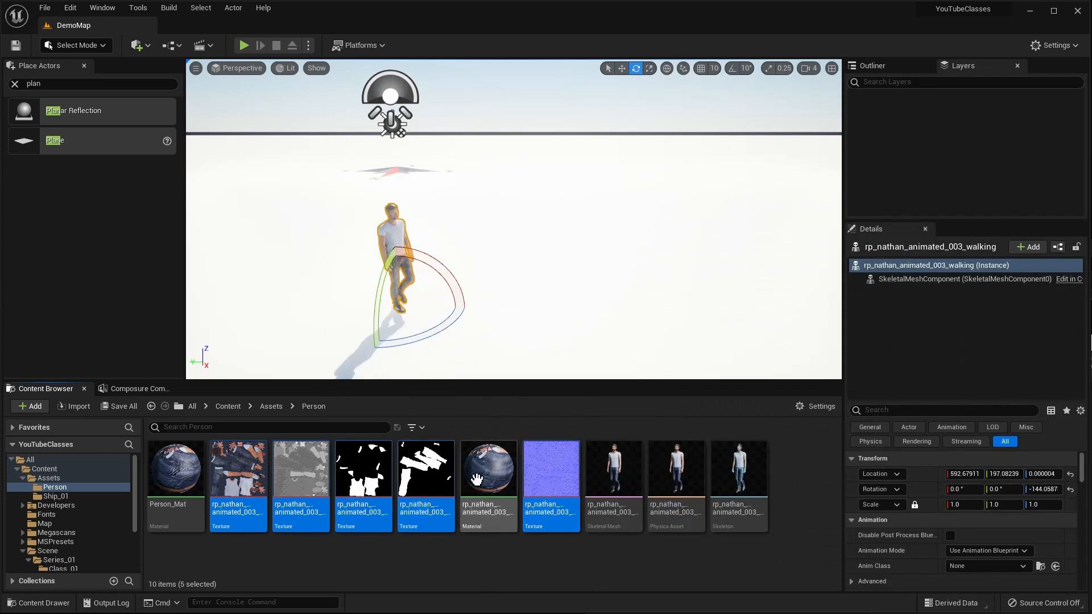
Assign Person_Mat to material Element 0 of the rp_nathan_animated_003_walking character in the level.
click(174, 470)
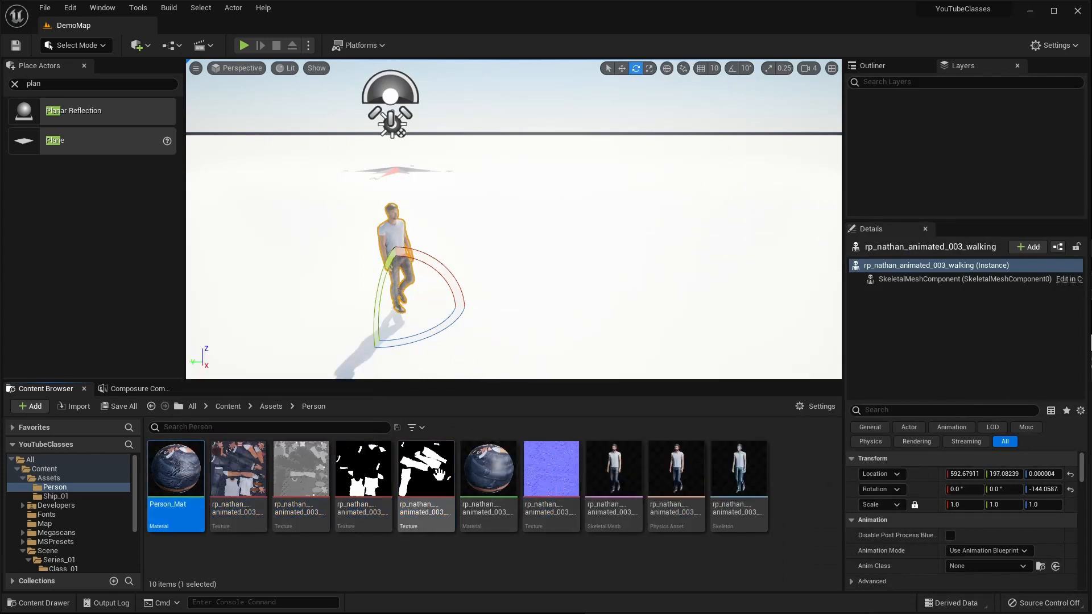
click(476, 465)
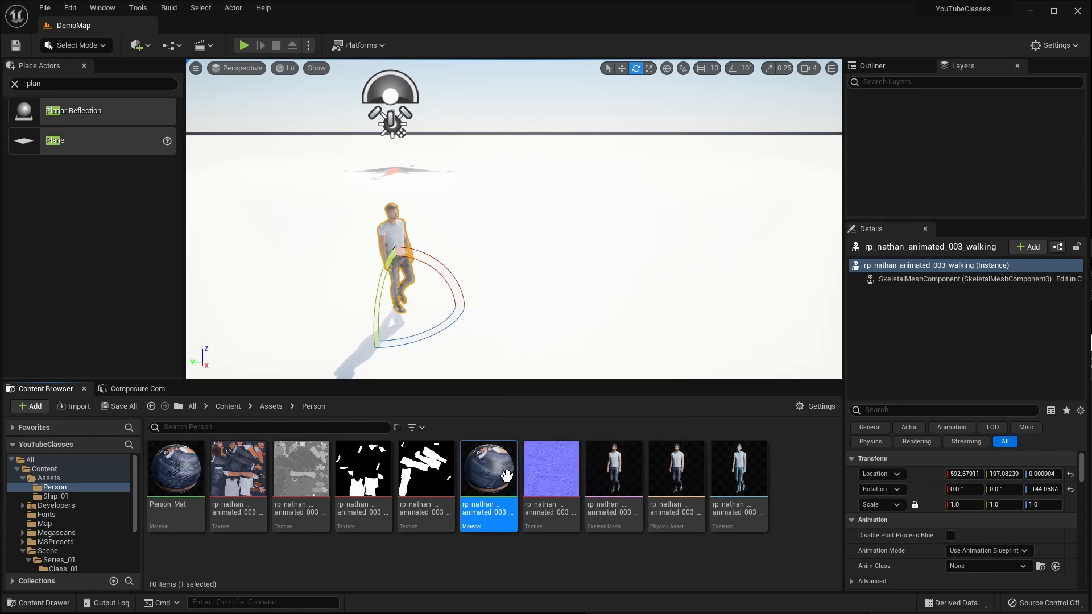
click(176, 469)
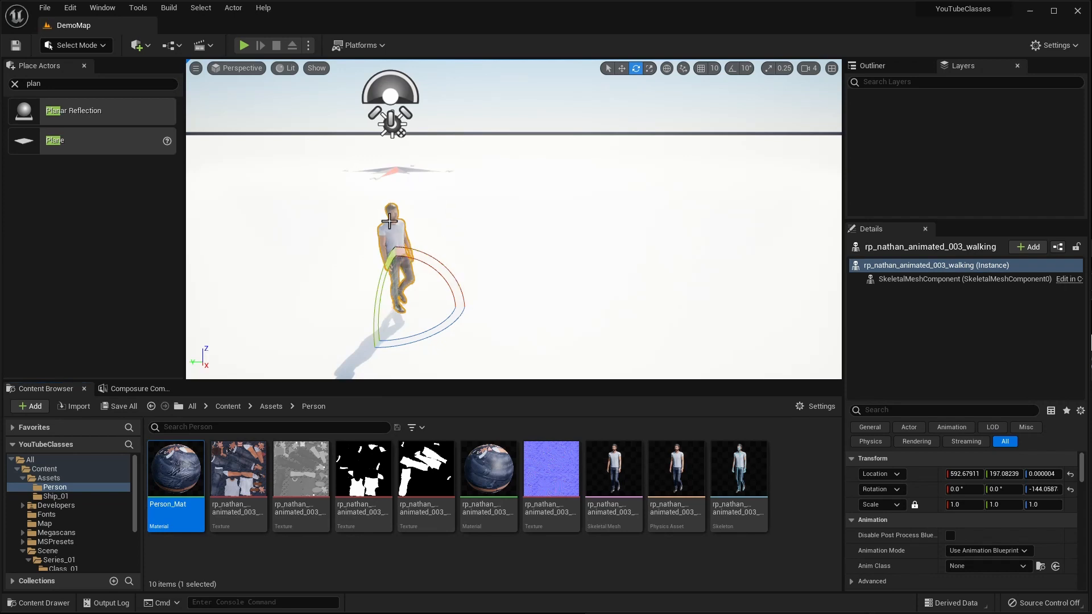
scroll(1040, 530, down, 6)
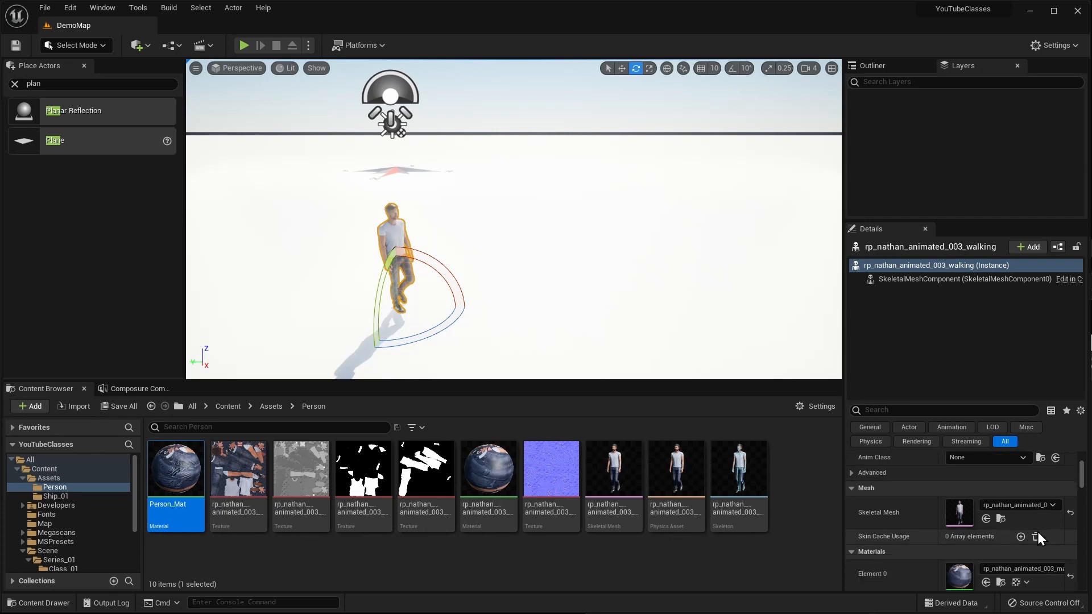
drag(176, 470, 954, 526)
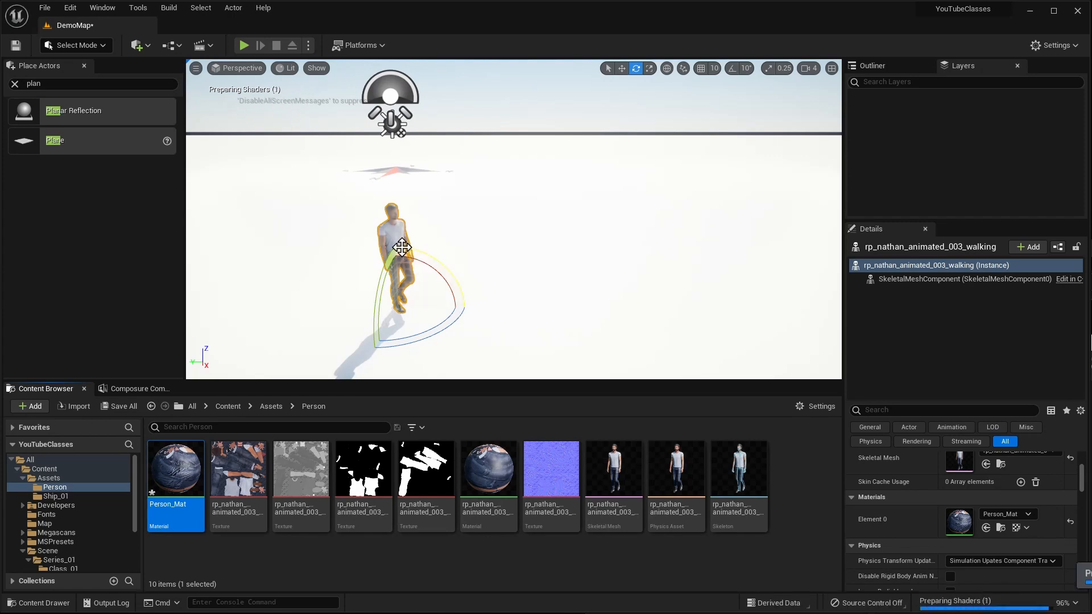
key(w)
right_drag(454, 251, 420, 252)
key(s)
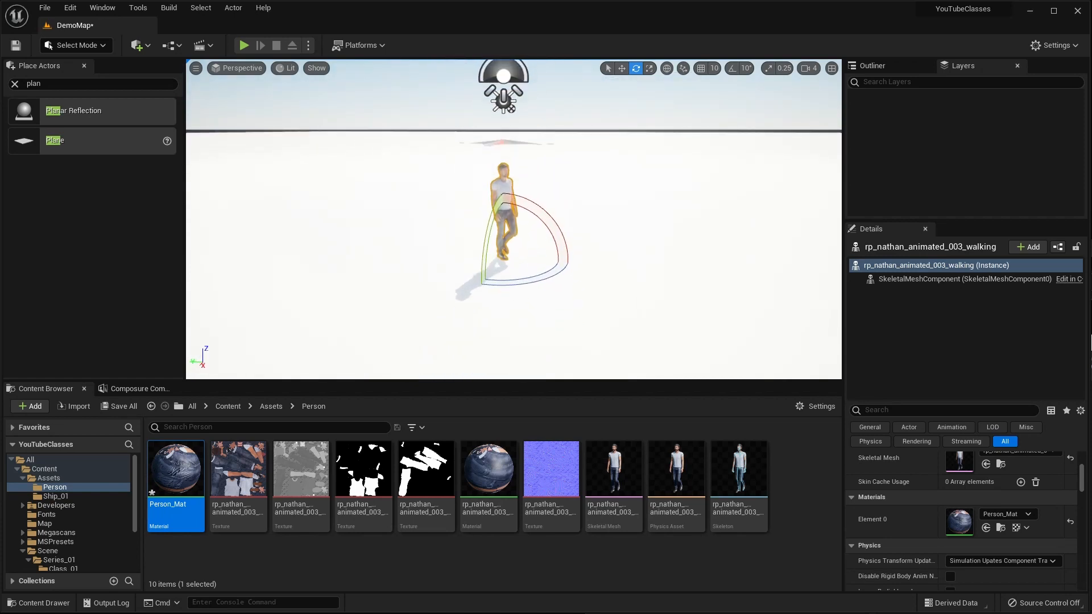
right_drag(470, 225, 471, 224)
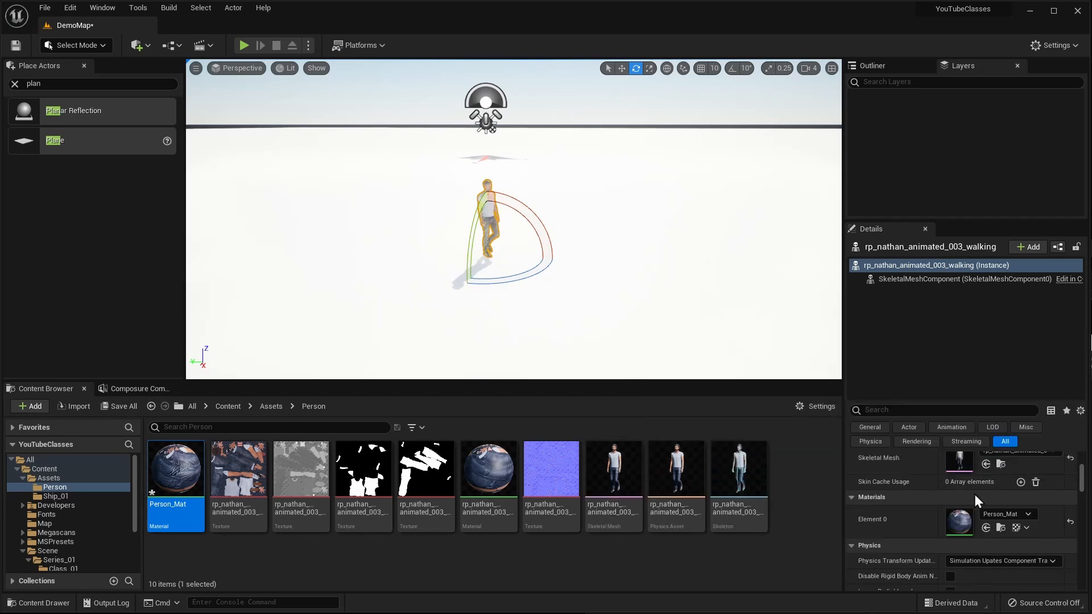
scroll(975, 495, up, 2)
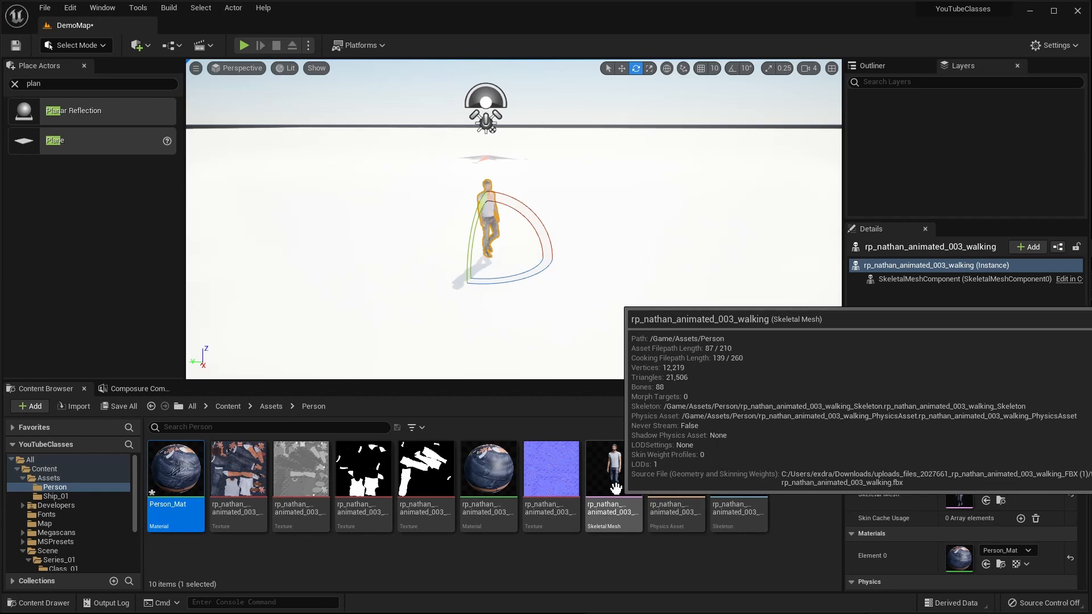
Assign Person_Mat to material slot Element 0 of the rp_nathan_animated_003_walking skeletal mesh asset, save it and minimize its editor.
double_click(616, 488)
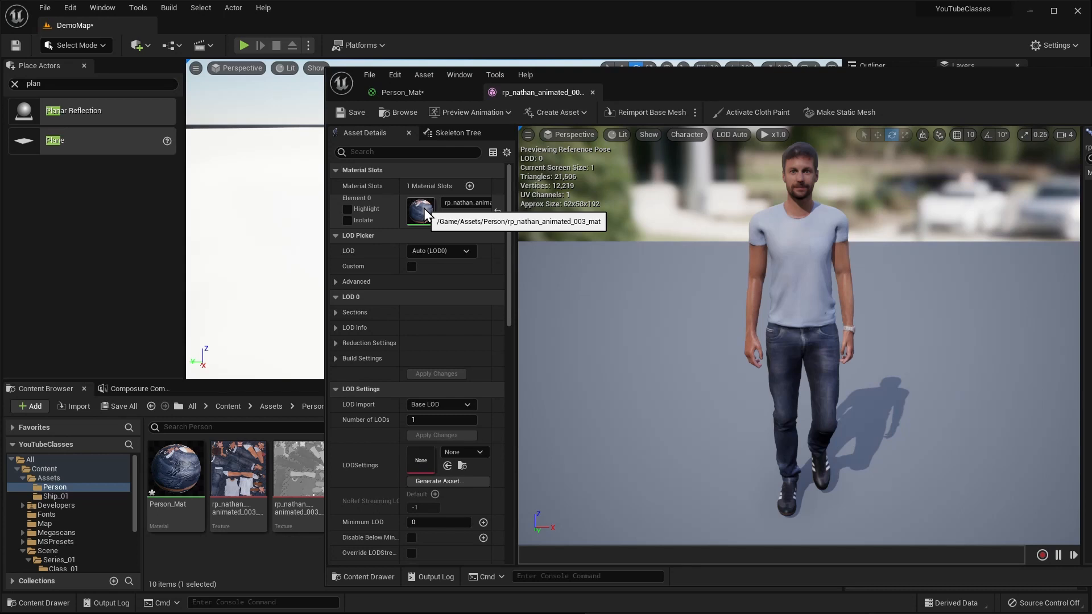
drag(176, 467, 424, 223)
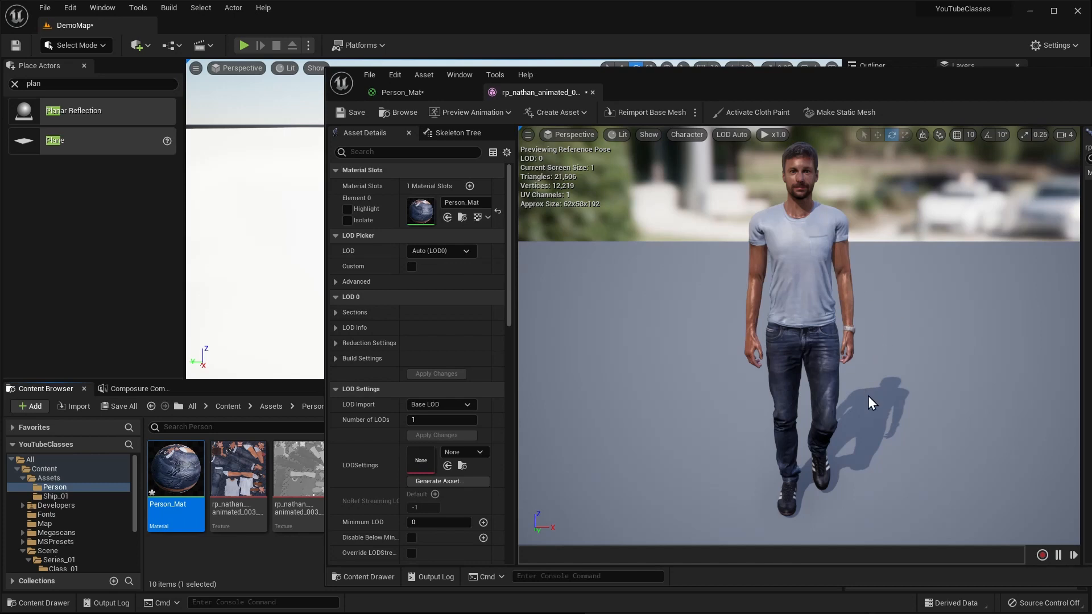
click(344, 116)
drag(641, 83, 542, 339)
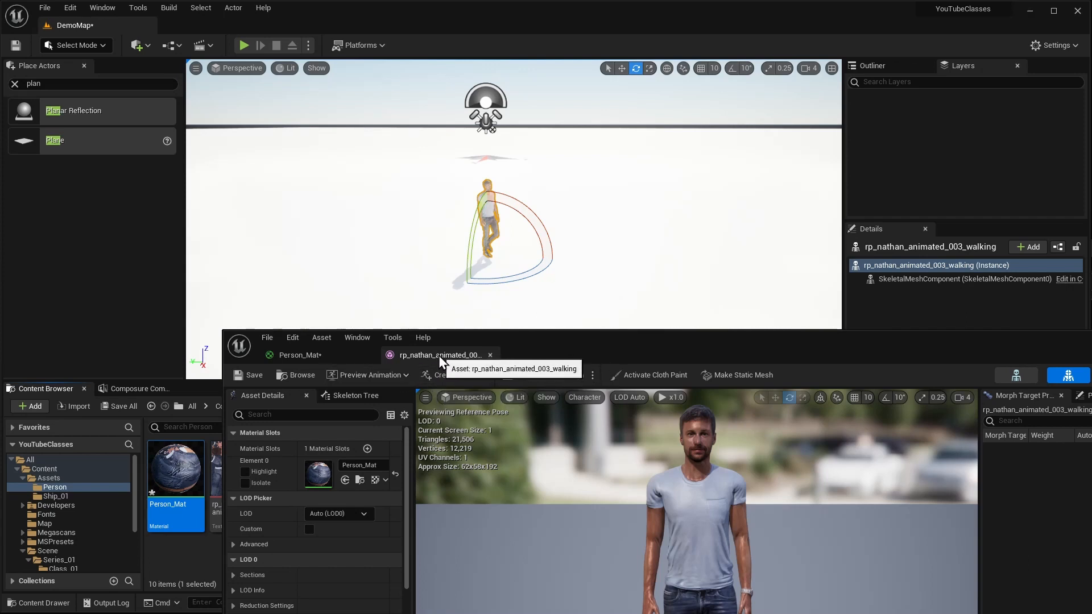
drag(987, 336, 799, 232)
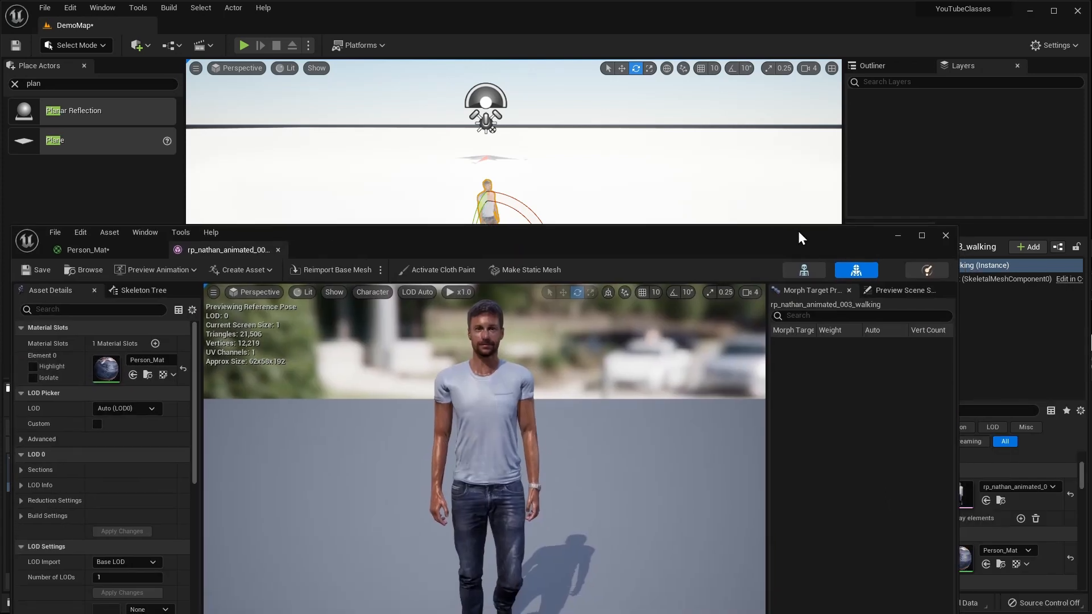
click(898, 235)
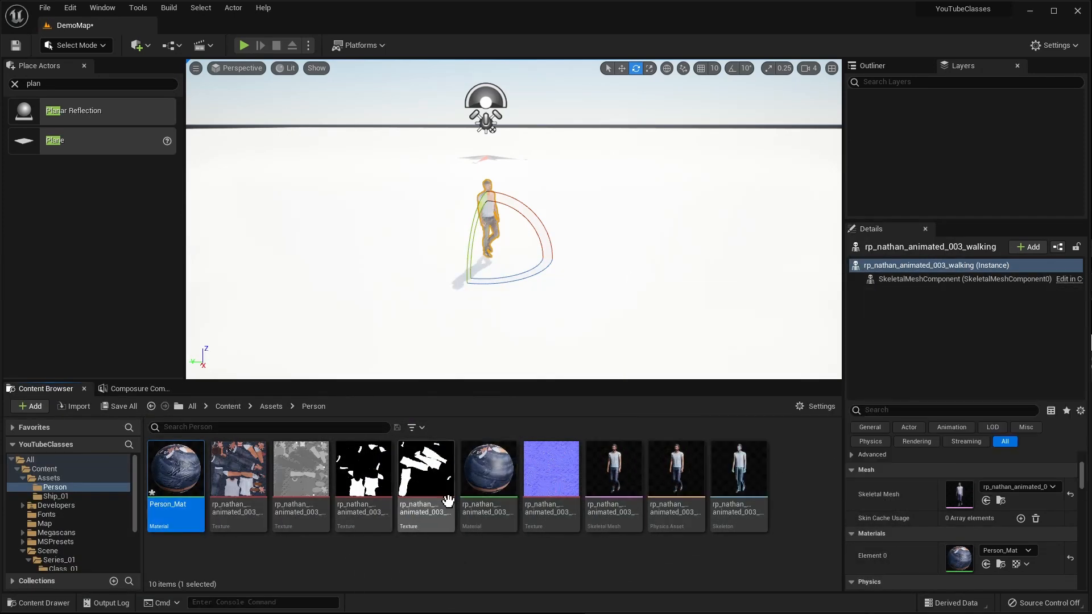
Place a second rp_nathan_animated_003_walking skeletal mesh on the floor beside the first character and rotate it about its vertical axis.
drag(636, 487, 415, 282)
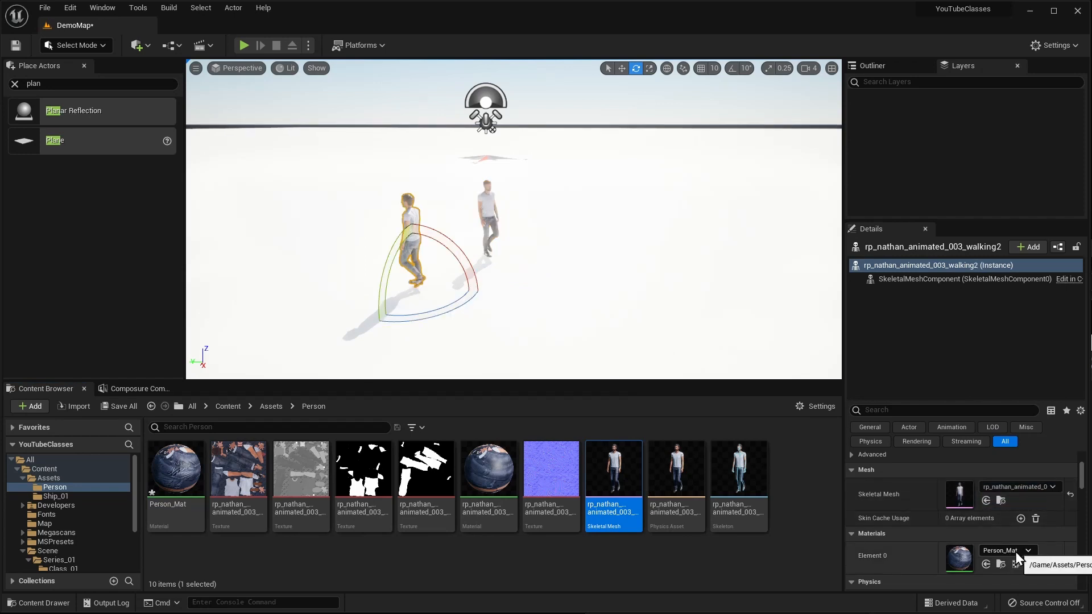
drag(422, 314, 470, 259)
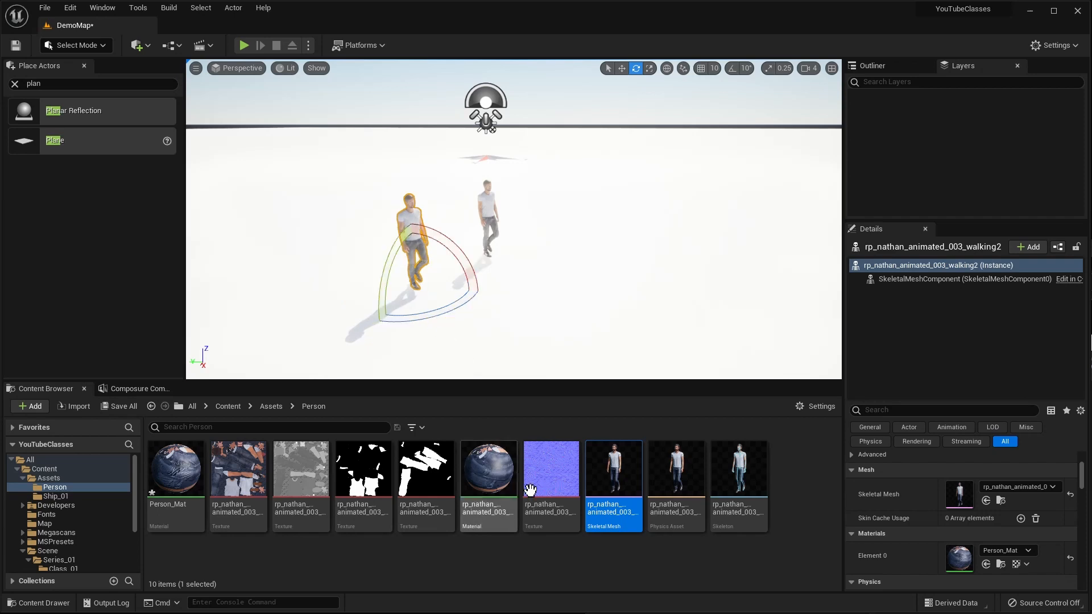
Examine the imported rp_nathan_animated_003_mat material's graph, spacing its Texture Sample away from the output node, and minimize the editor.
double_click(488, 475)
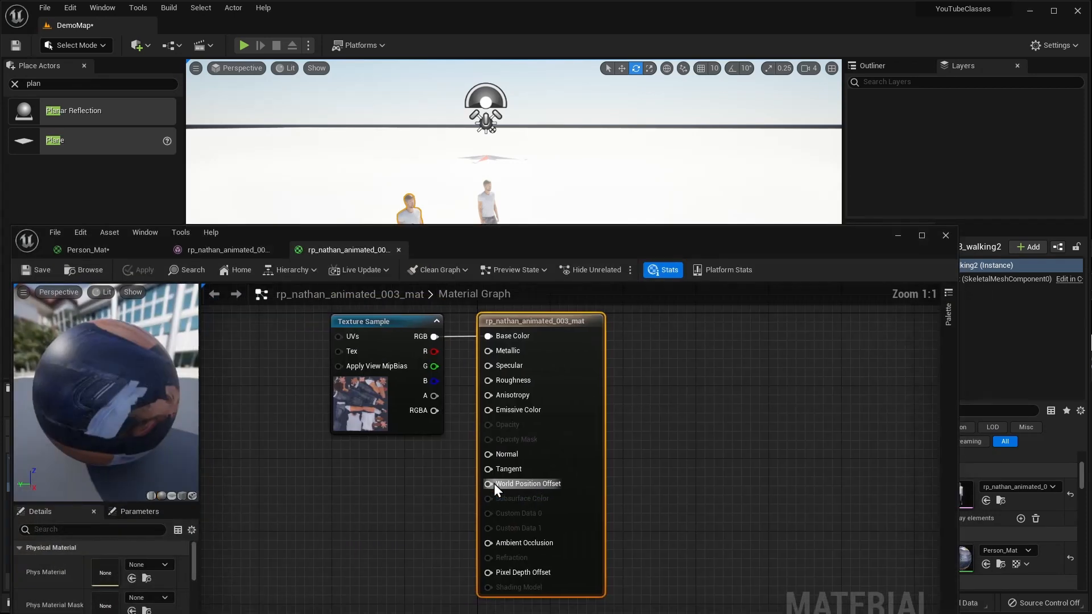
right_drag(433, 392, 607, 389)
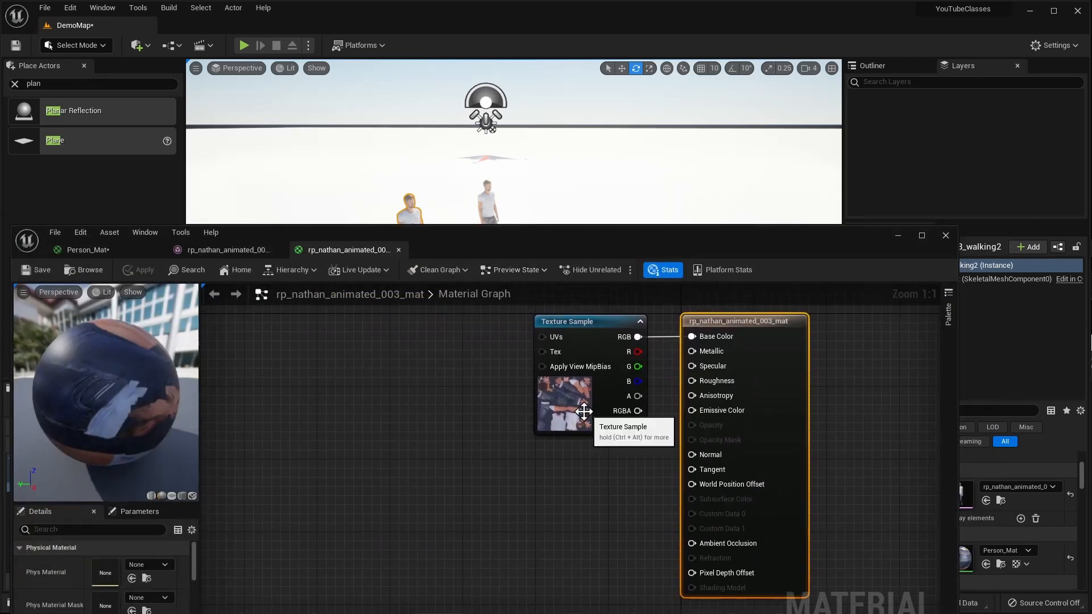
drag(584, 419, 429, 419)
scroll(541, 442, down, 1)
right_drag(500, 429, 445, 478)
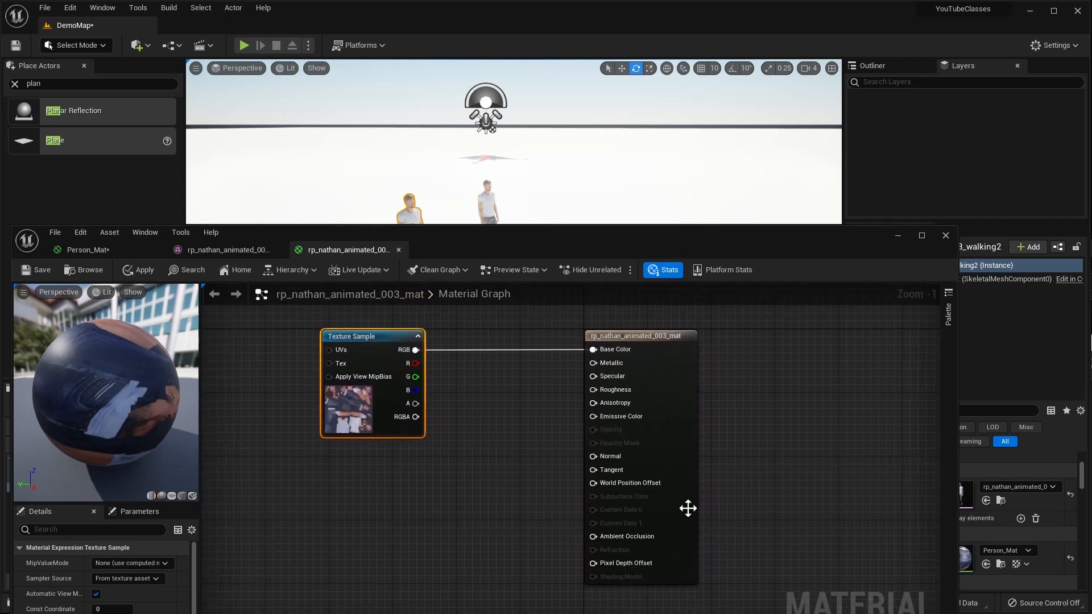
right_drag(518, 483, 503, 470)
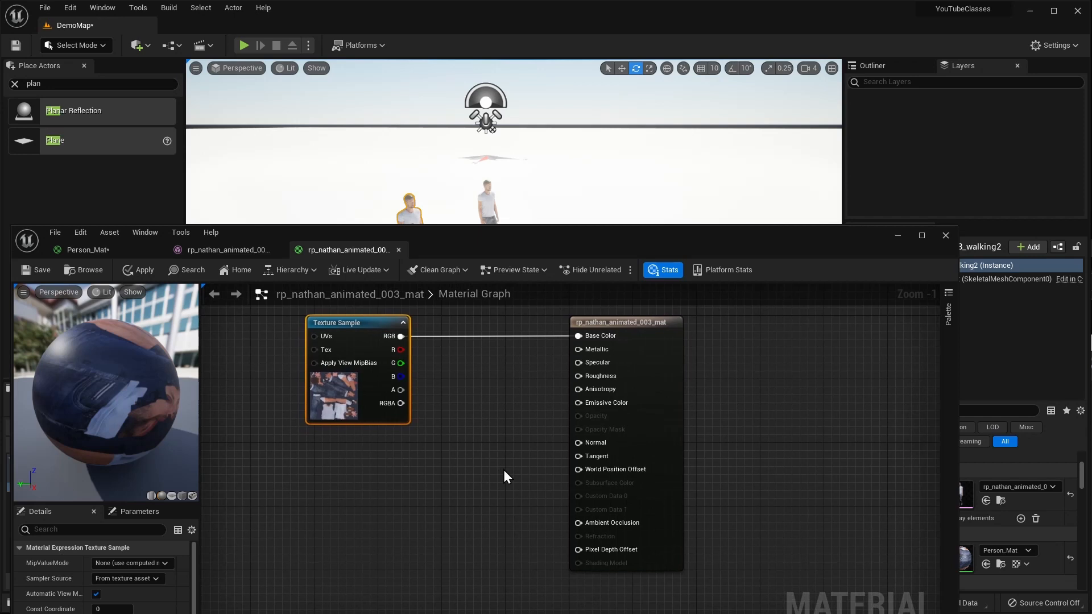
drag(337, 411, 353, 409)
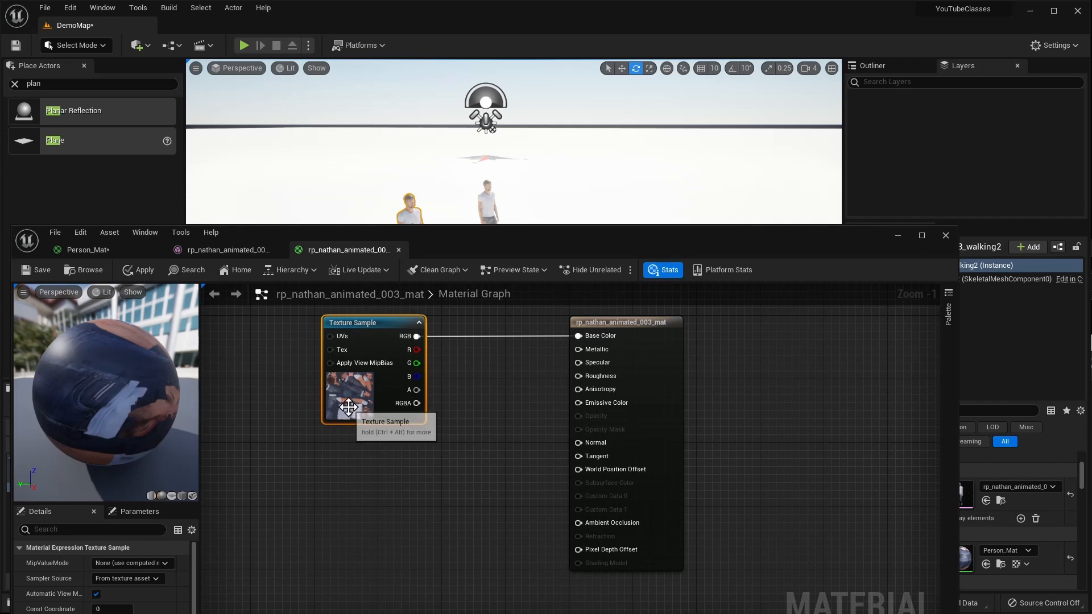
drag(348, 406, 371, 406)
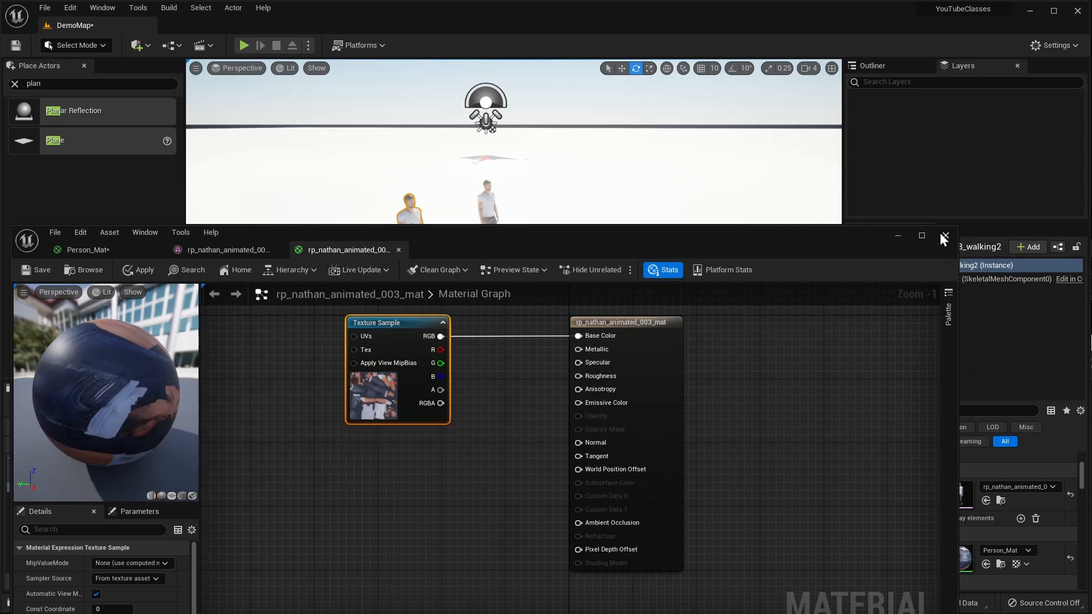
click(898, 236)
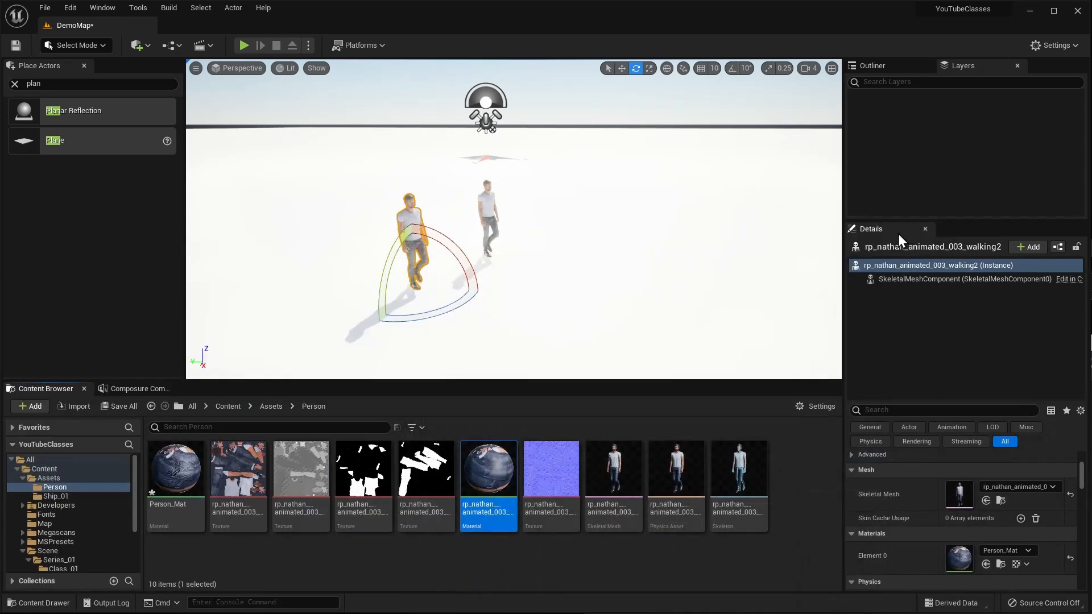